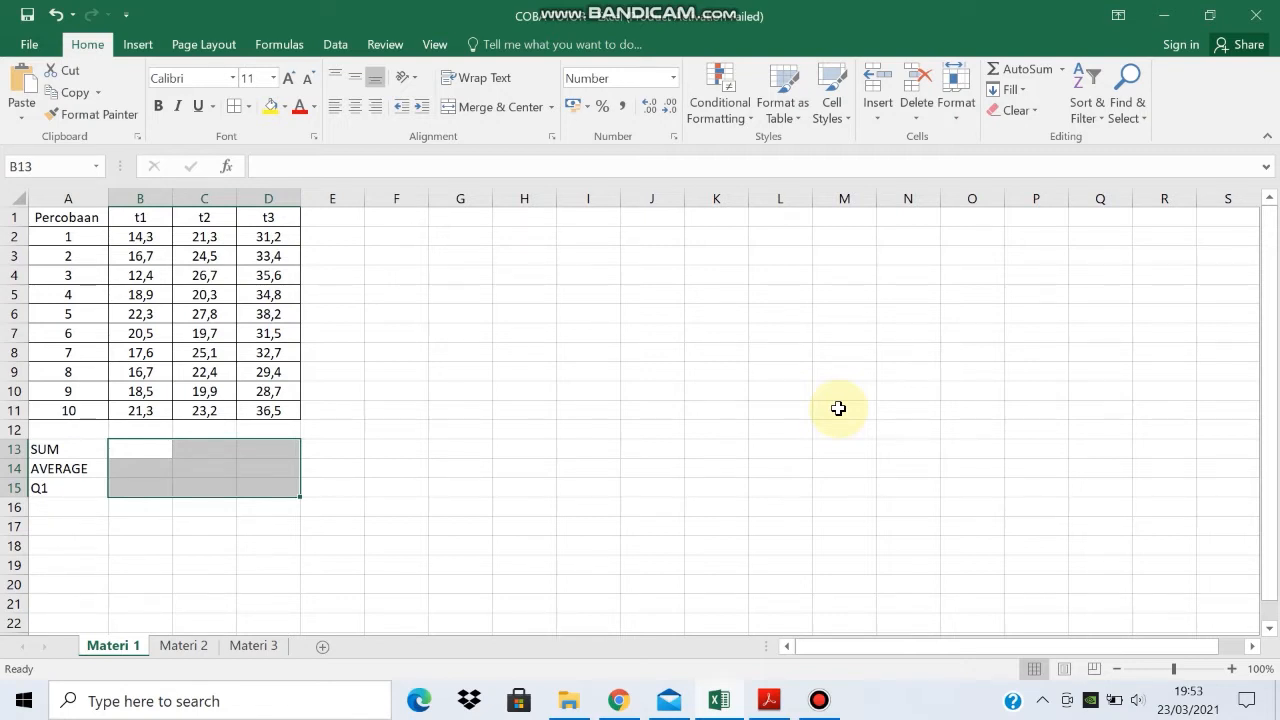
- Preview the Fraction and Scientific number formats for cells B2:D11 and keep the General format
left_click(141, 443)
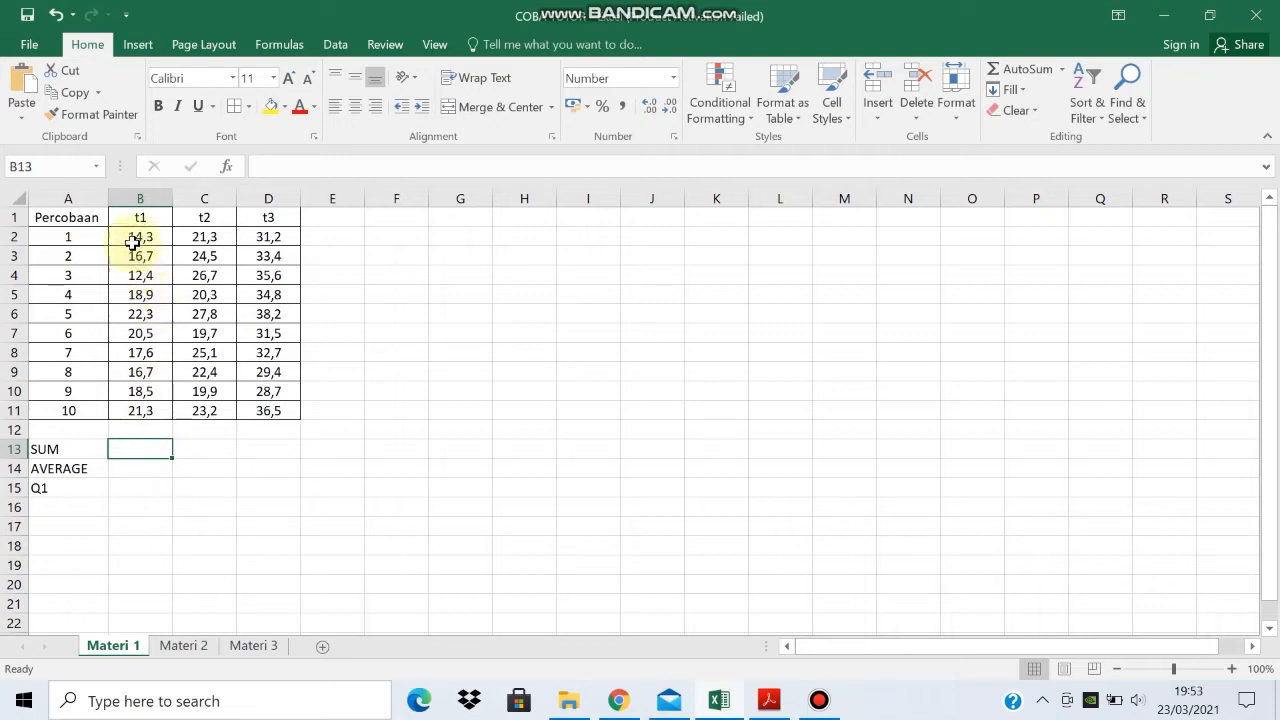
left_click_drag(130, 234, 282, 412)
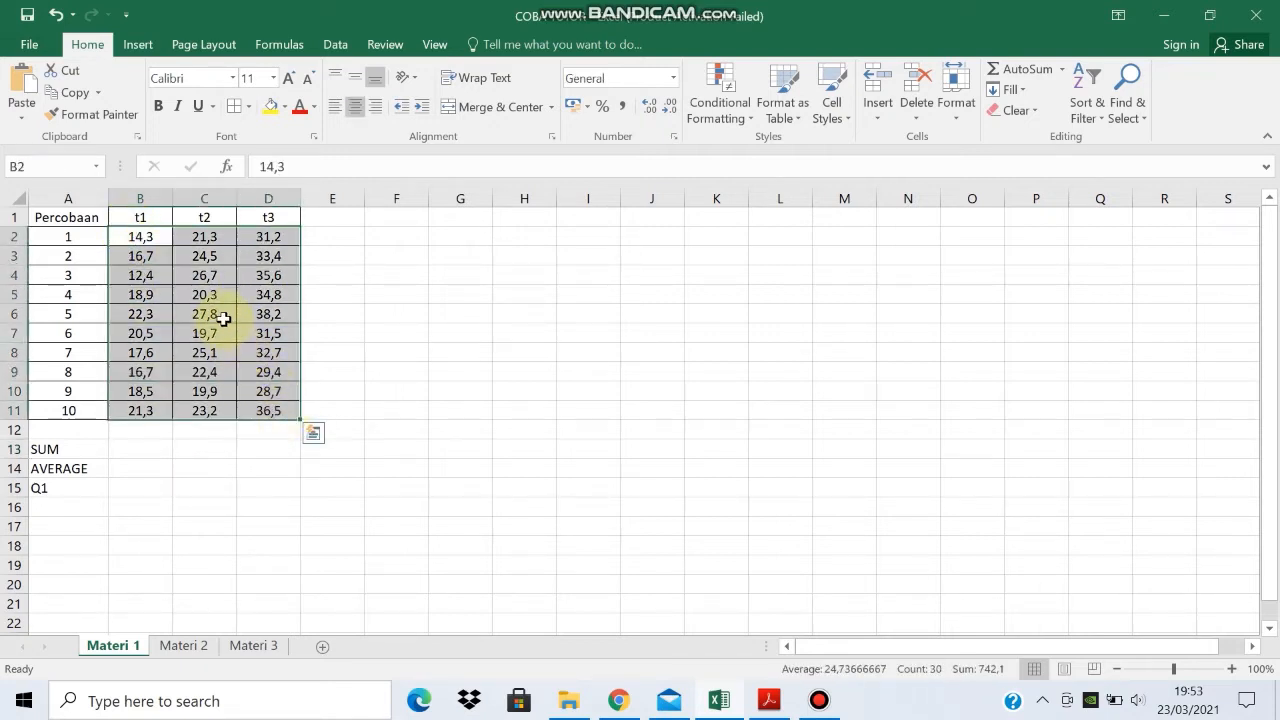
right_click(226, 322)
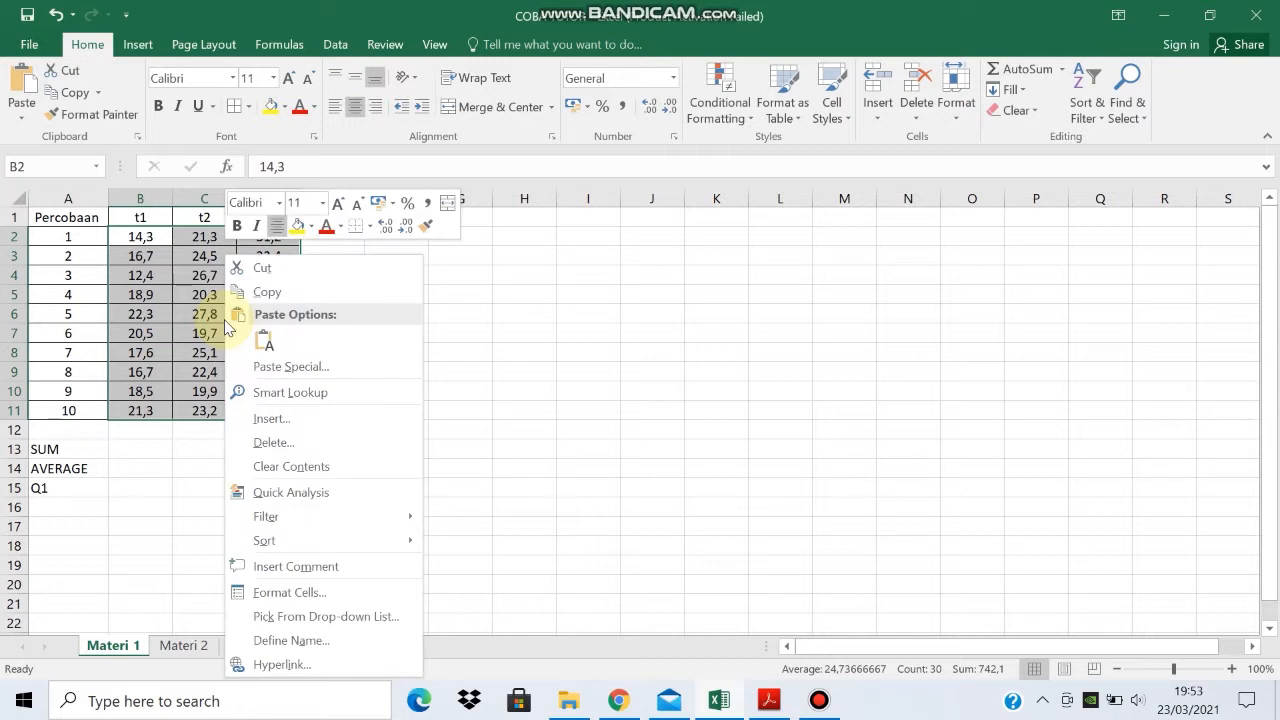
left_click(257, 597)
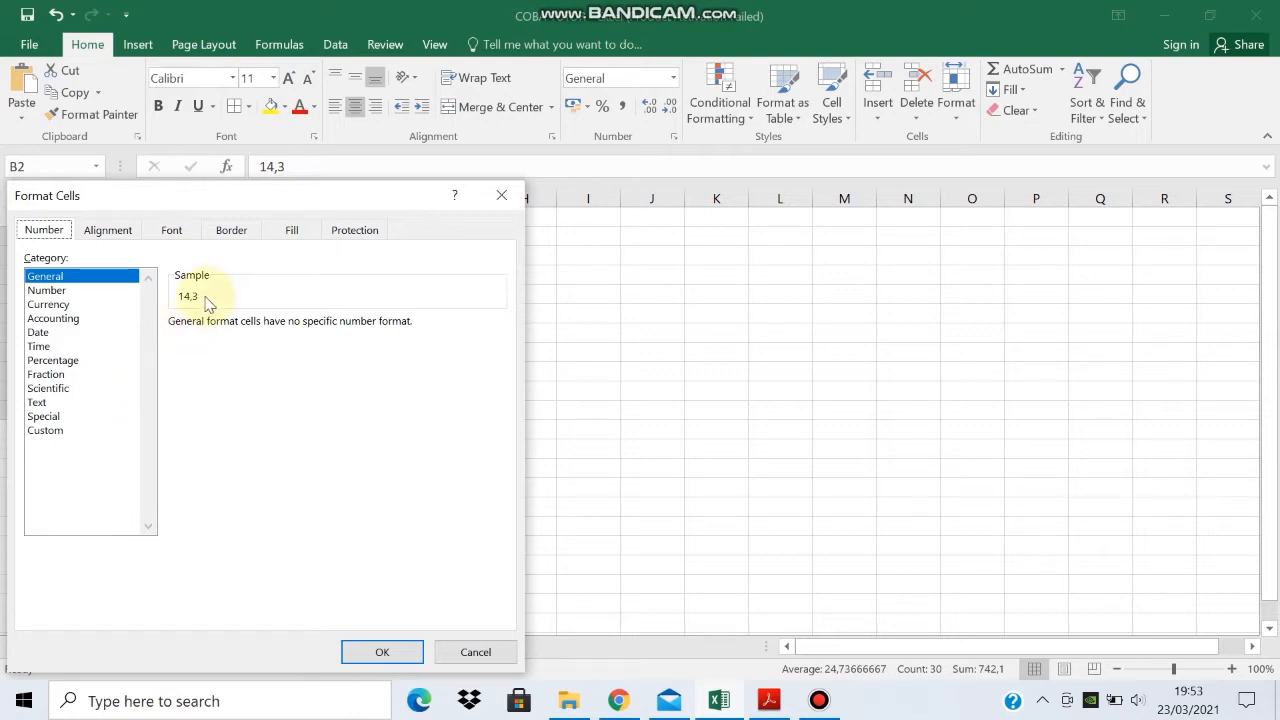
left_click_drag(362, 194, 726, 150)
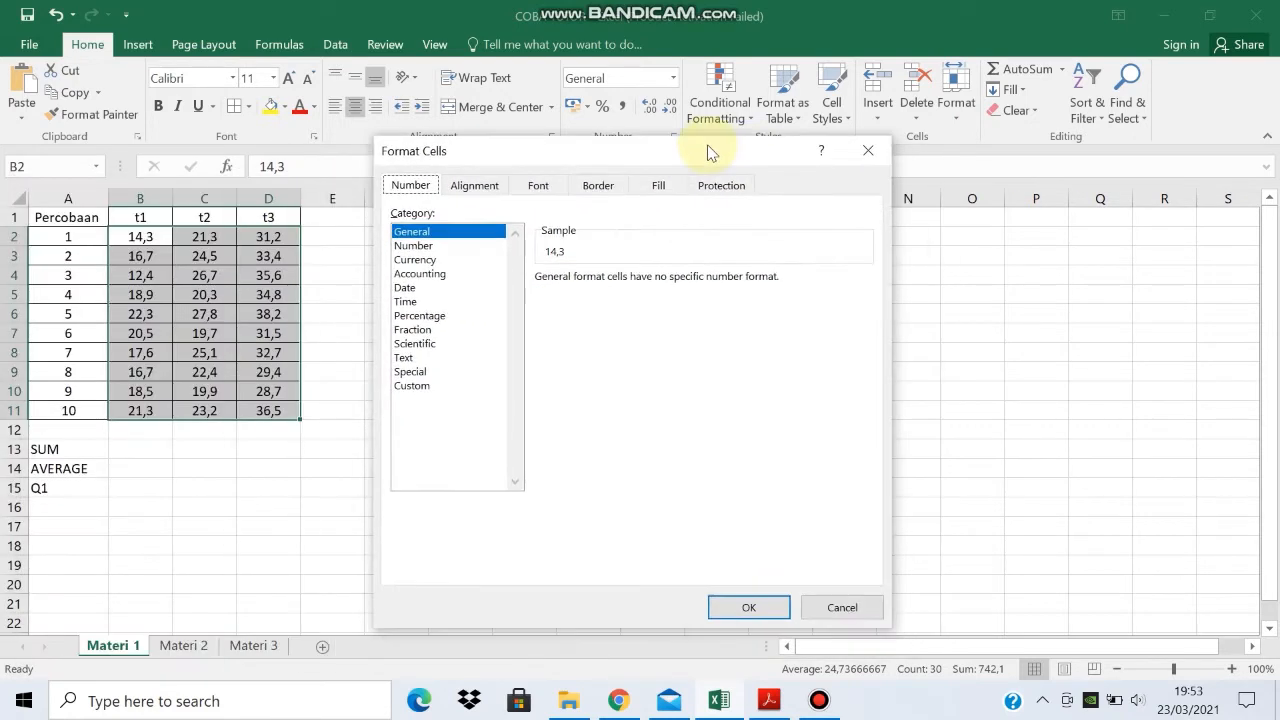
left_click(422, 330)
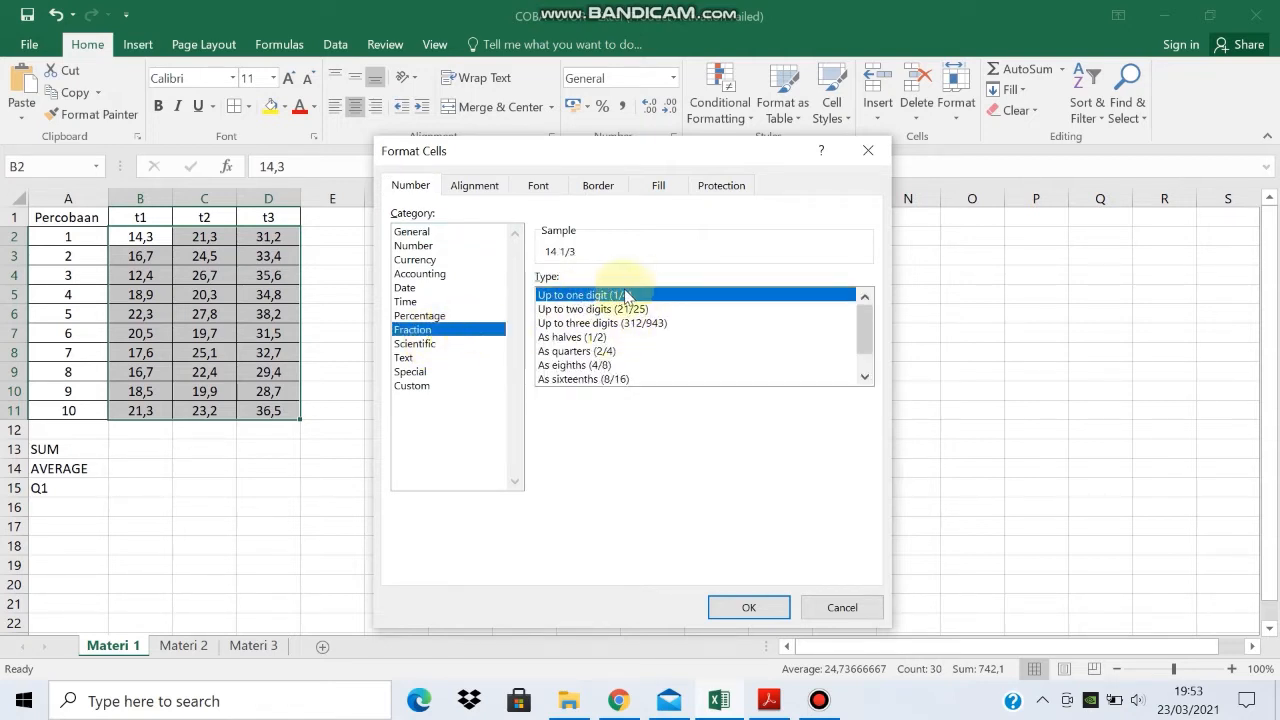
left_click(439, 350)
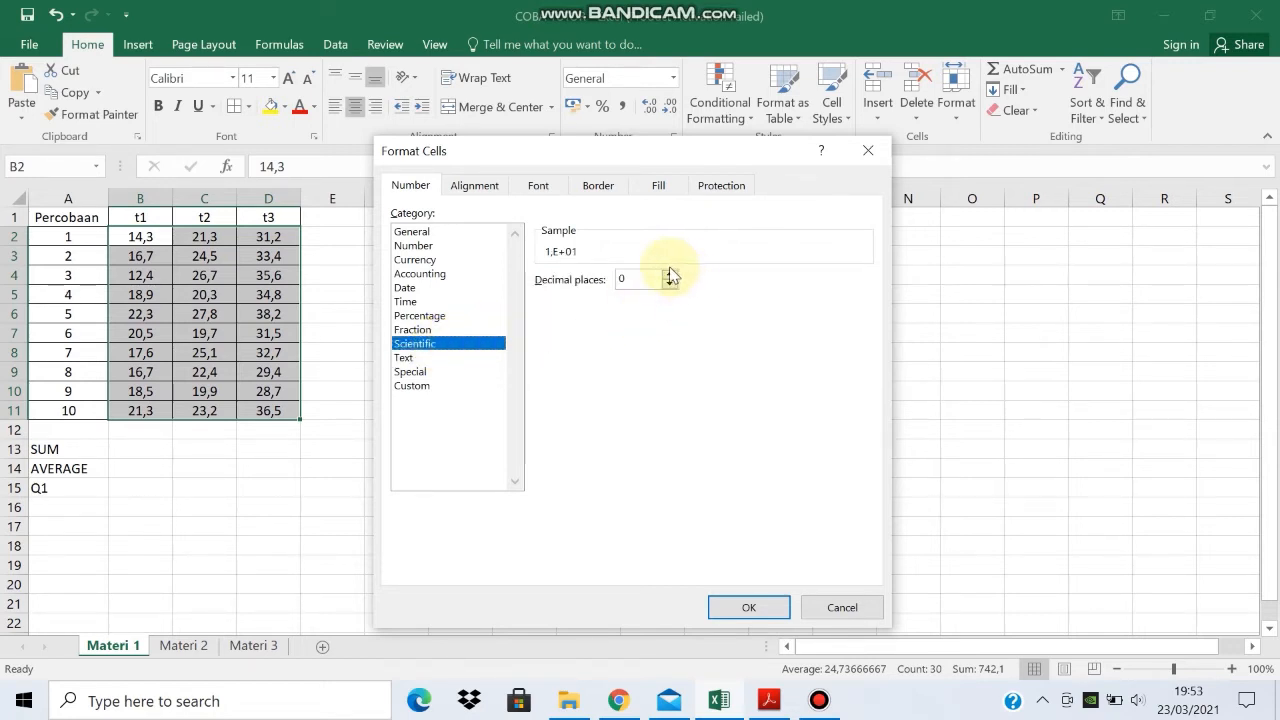
left_click(670, 274)
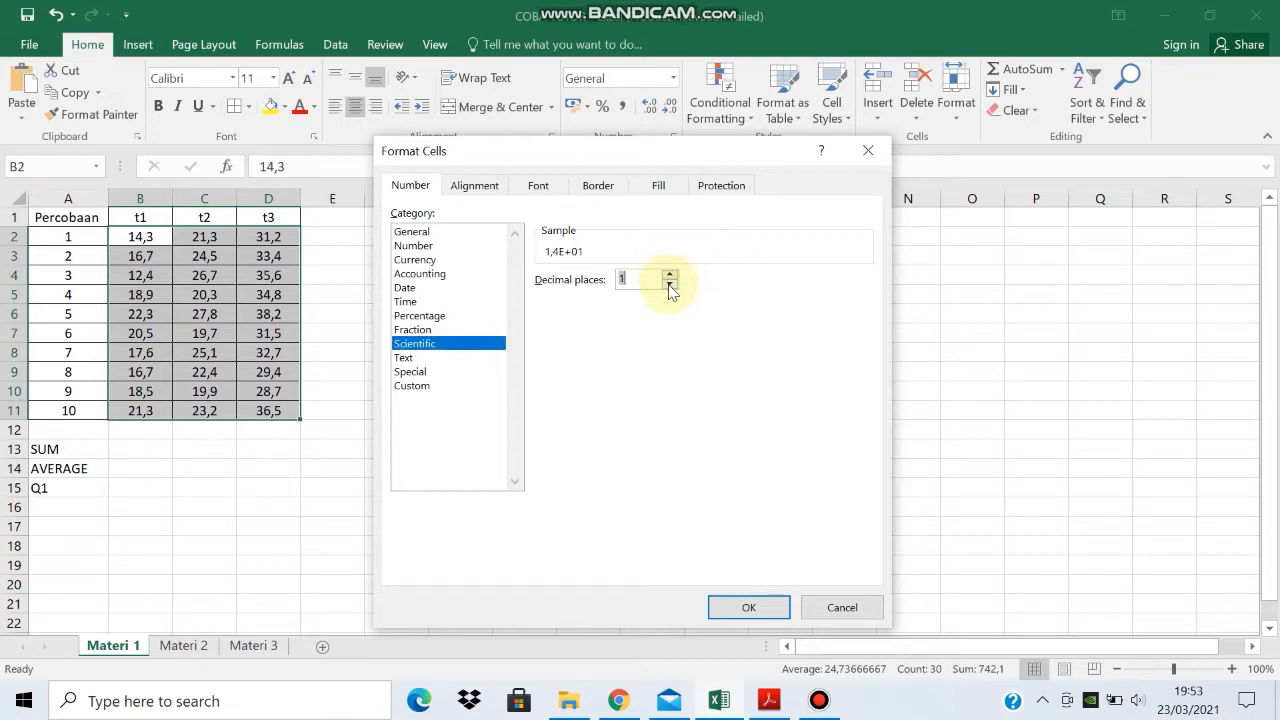
left_click(670, 285)
left_click(463, 235)
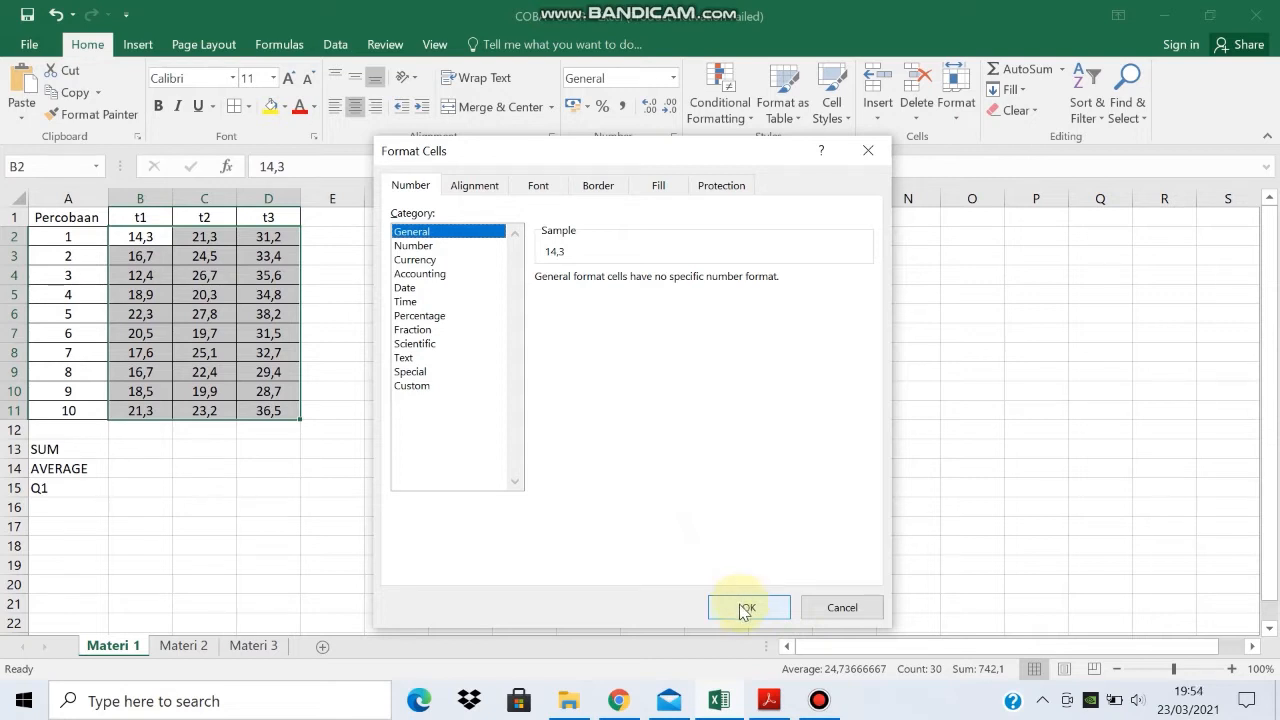
left_click(745, 610)
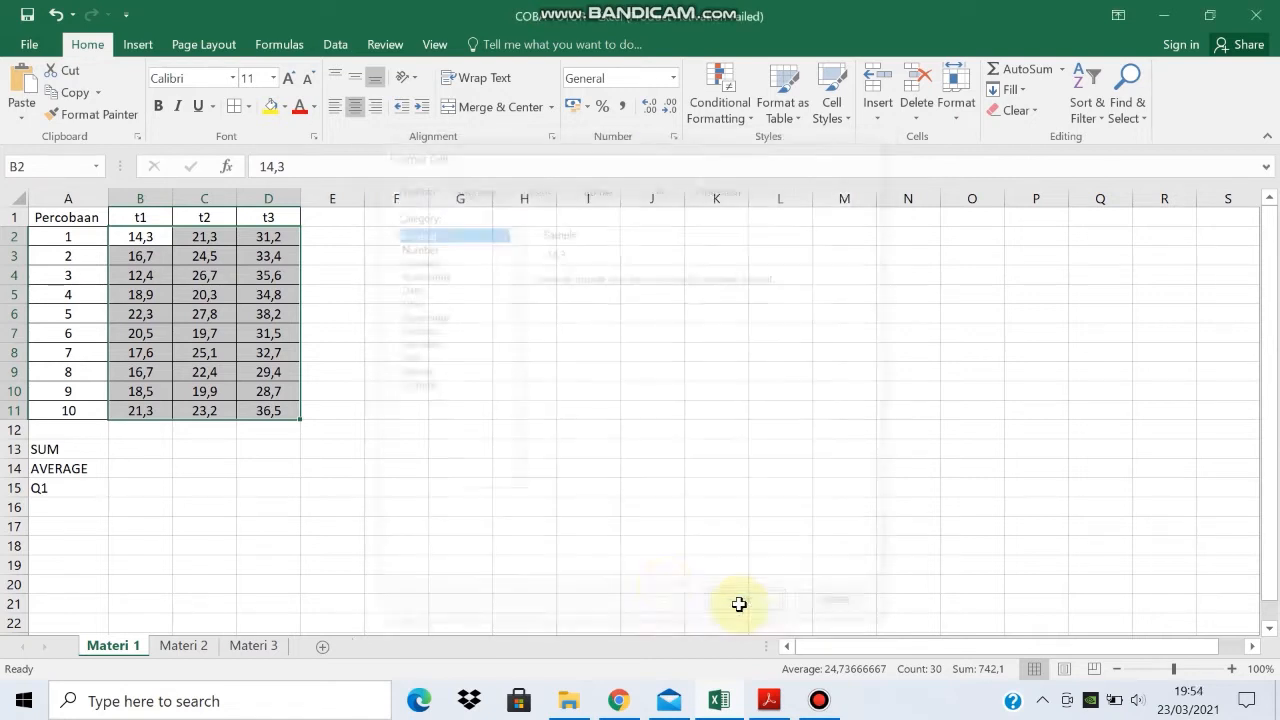
- Calculate the t1 total in cell B13 with the formula =SUM(B2:B11)
left_click(160, 448)
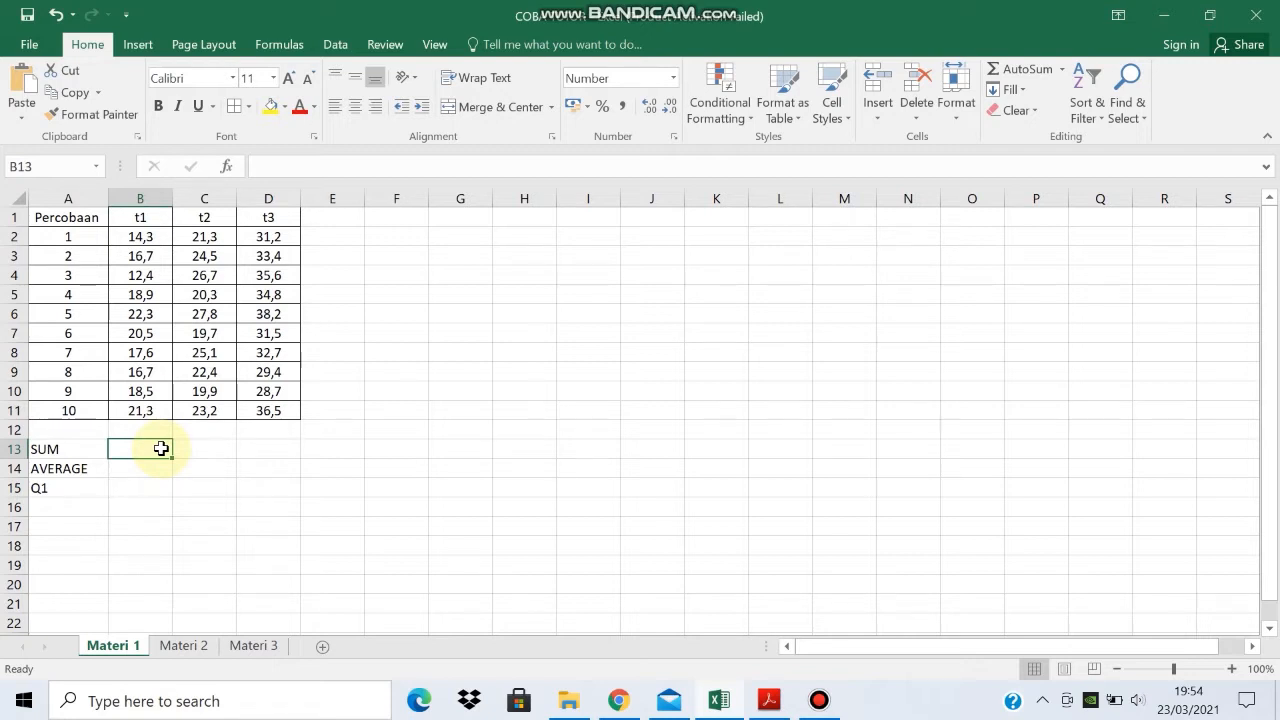
type("=S")
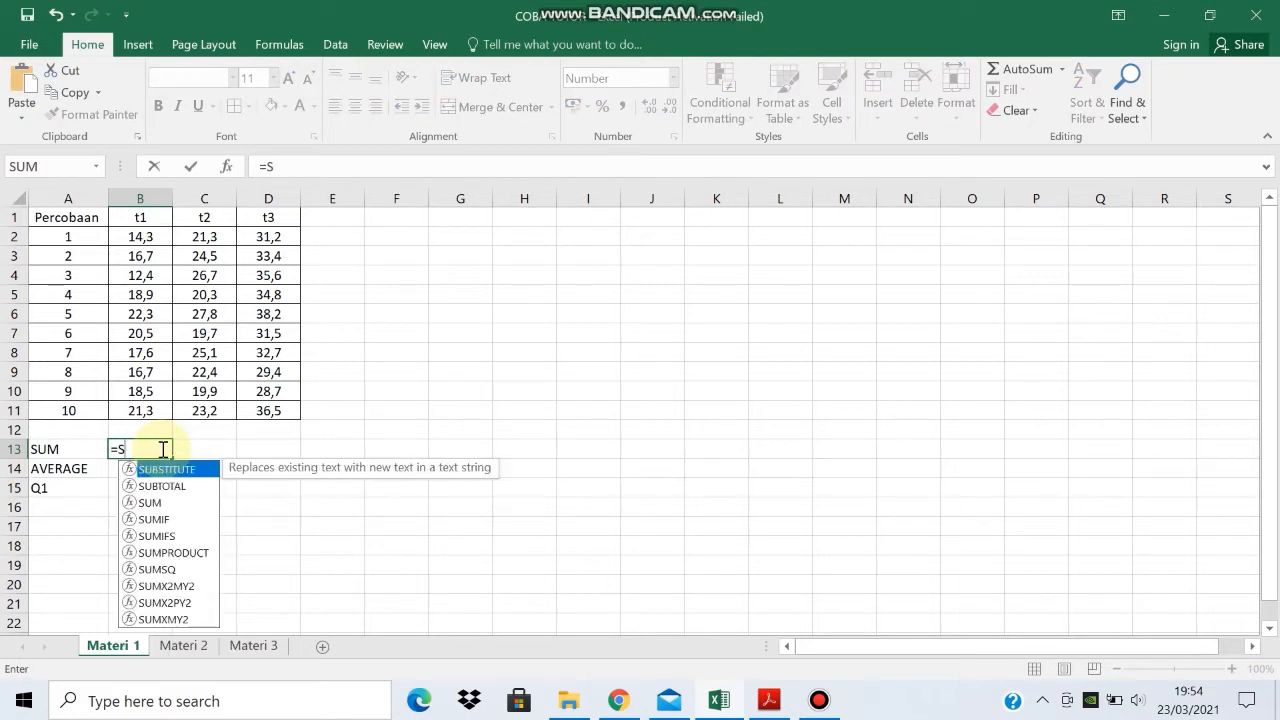
type("UM(")
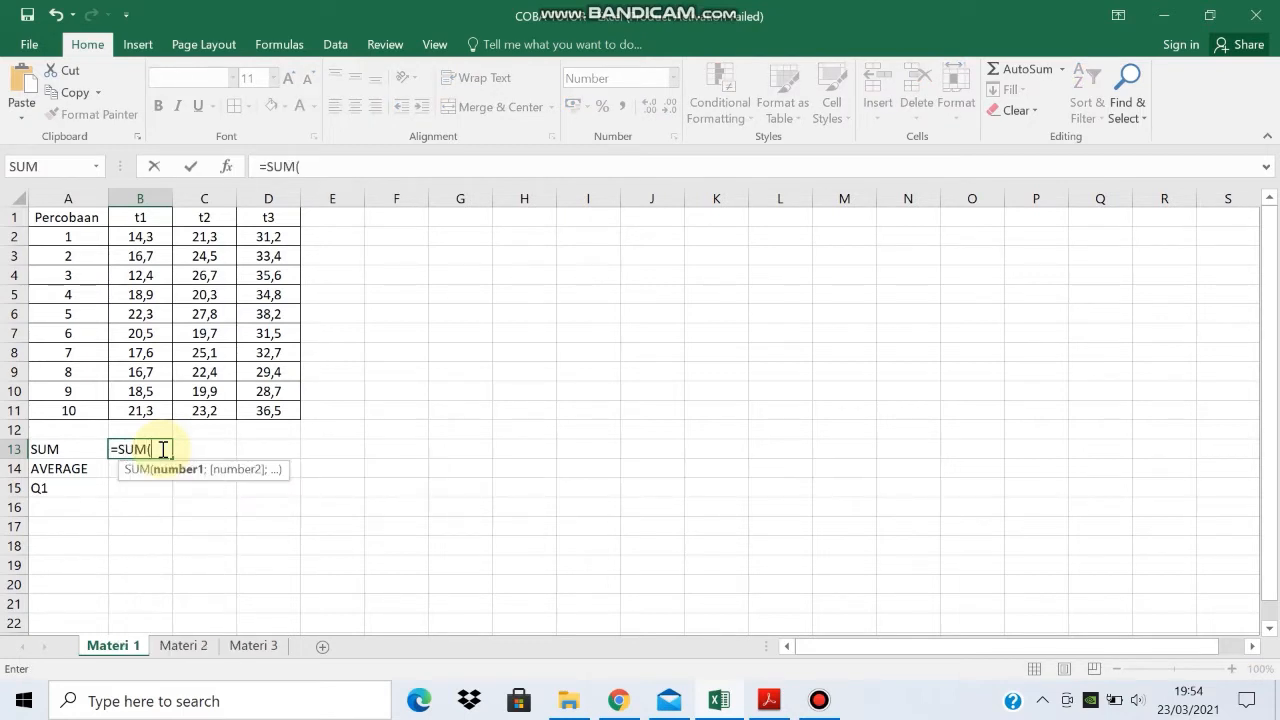
left_click(143, 233)
left_click_drag(143, 233, 140, 413)
type(")")
key("Return")
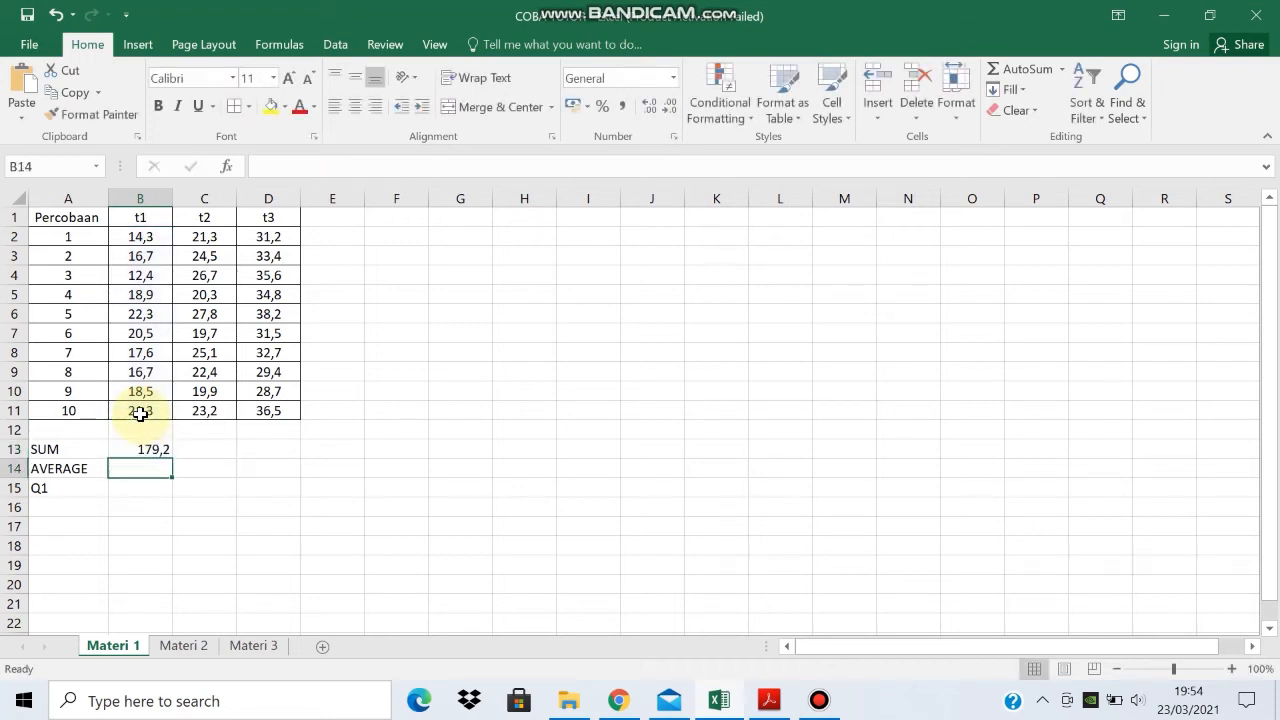
- Insert the SUM function in cell C13 through the function wizard, with C2:C11 as its Number1 argument
left_click(199, 454)
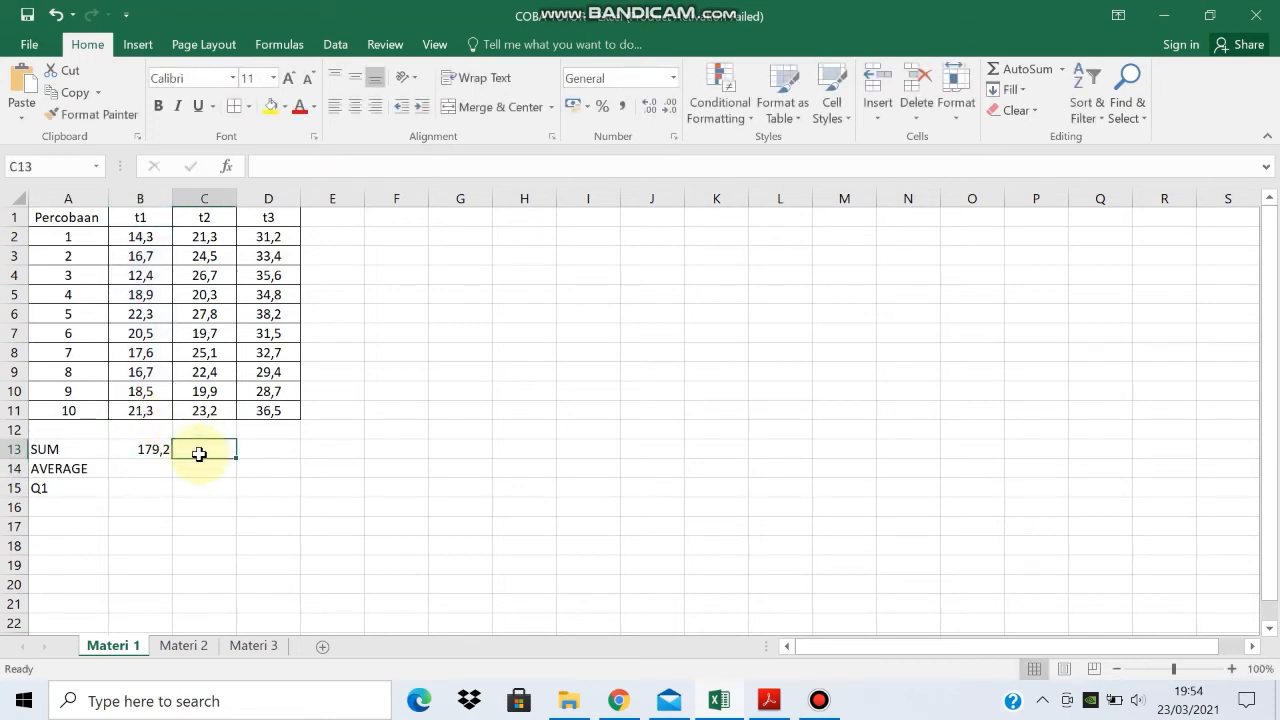
left_click(228, 172)
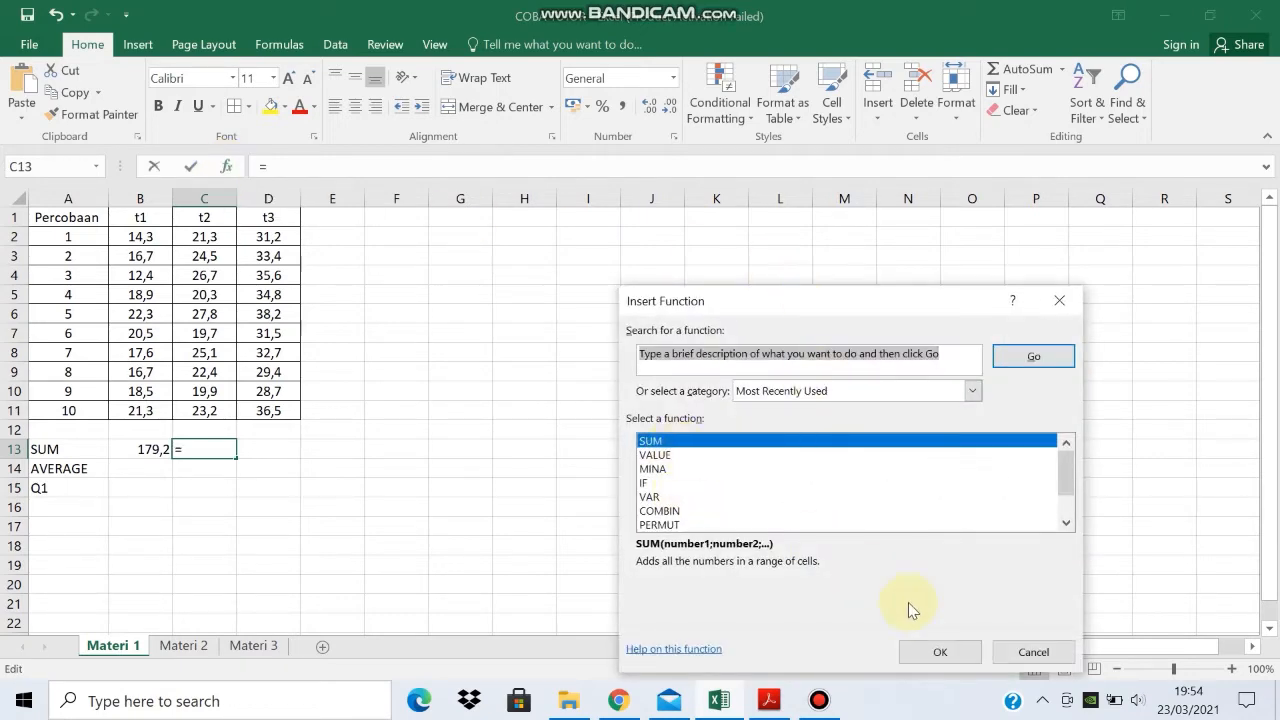
left_click(932, 650)
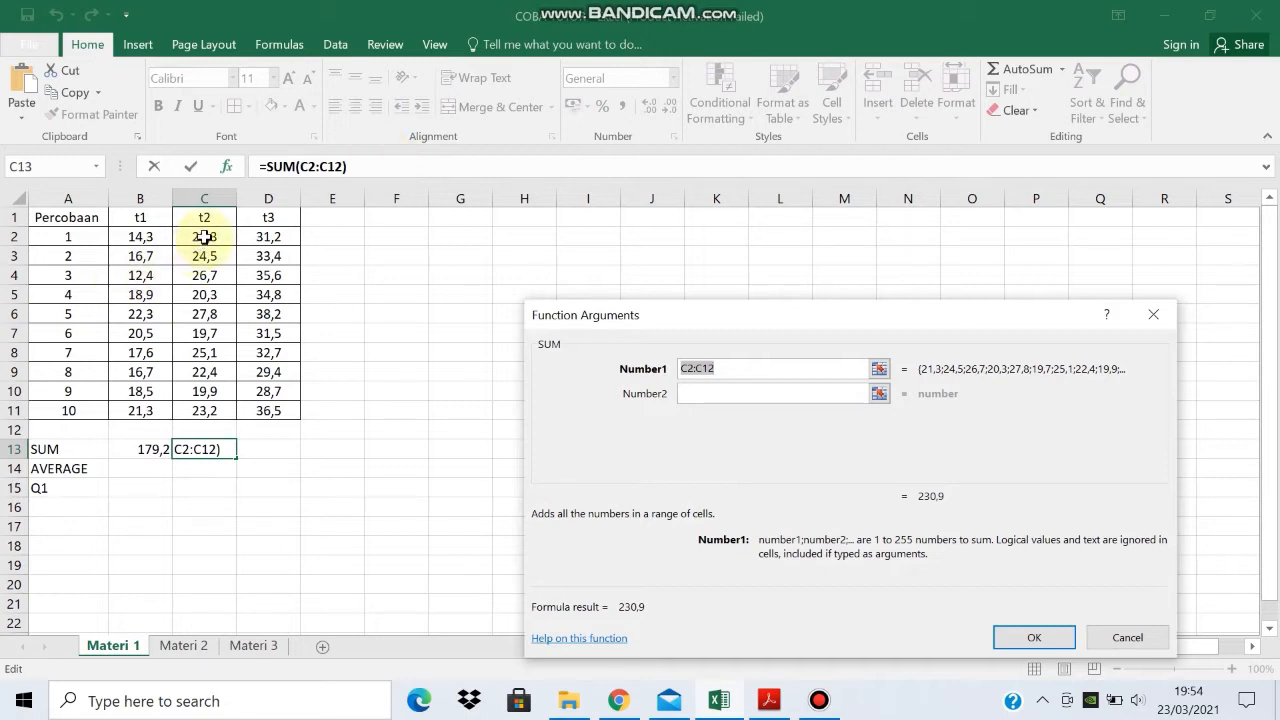
left_click_drag(204, 237, 206, 410)
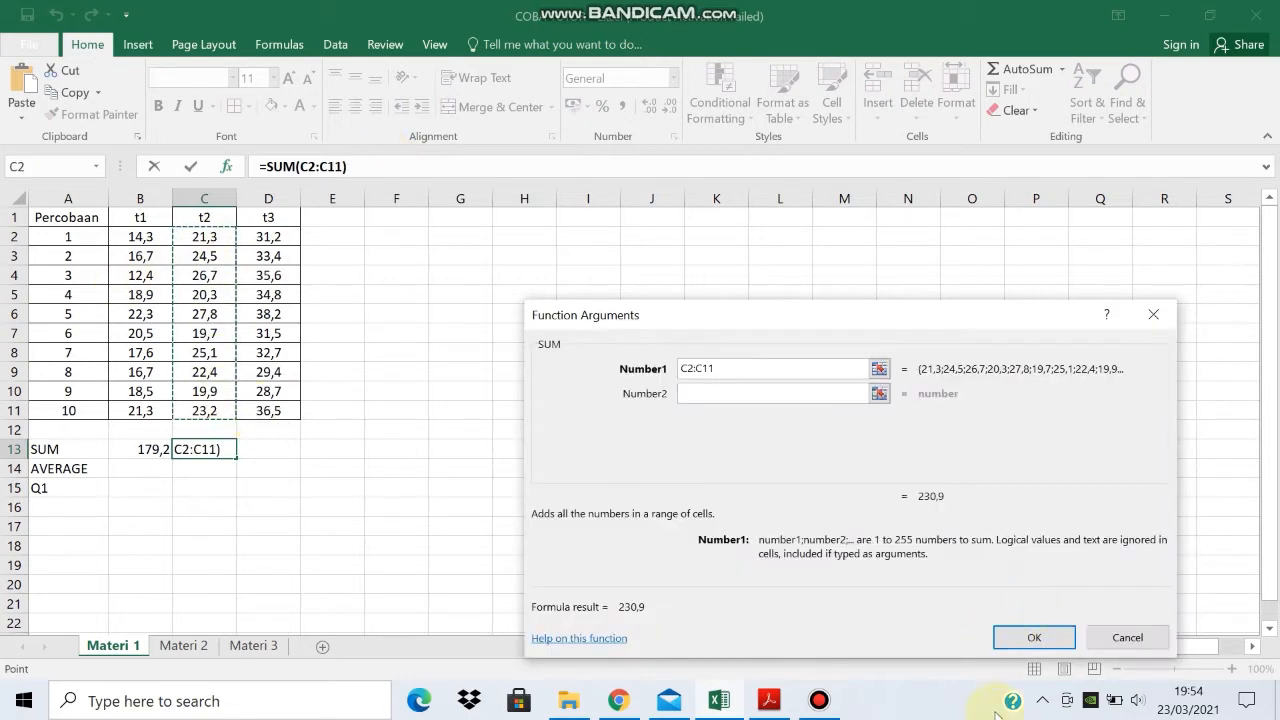
left_click(1031, 637)
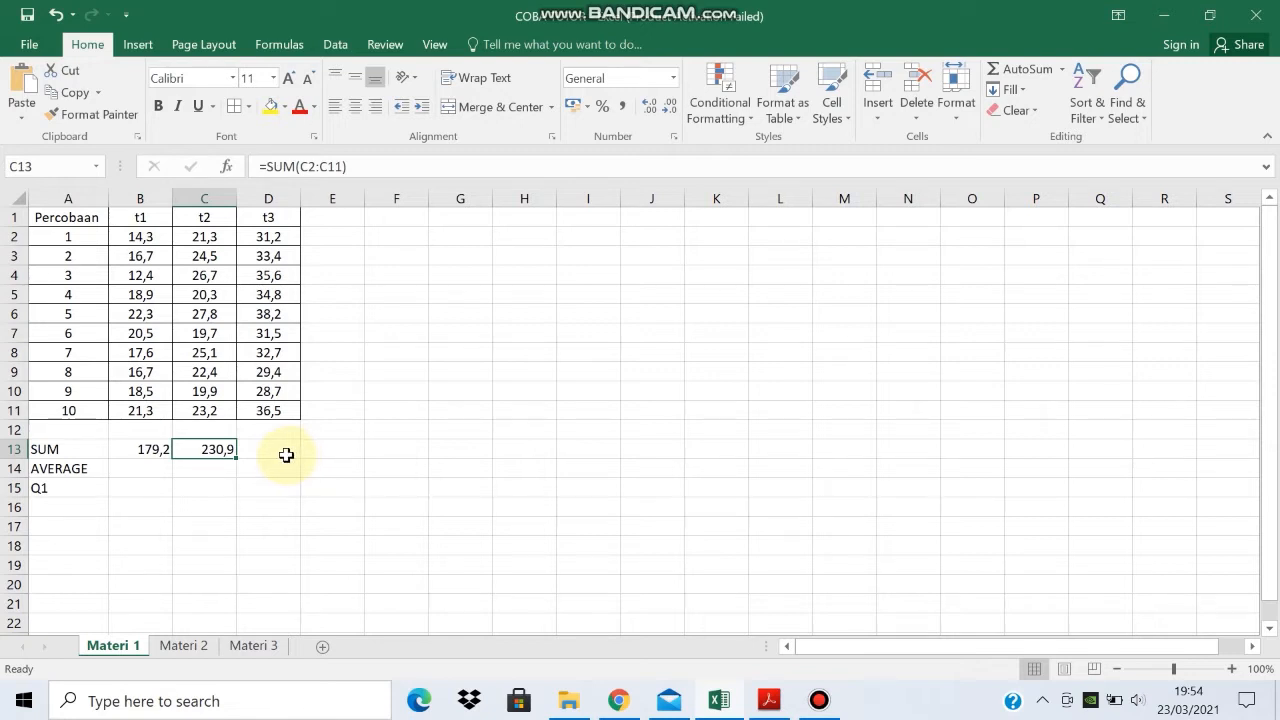
- Fill the SUM formula from C13 across to D13 to total the t3 column
left_click(288, 455)
left_click(230, 450)
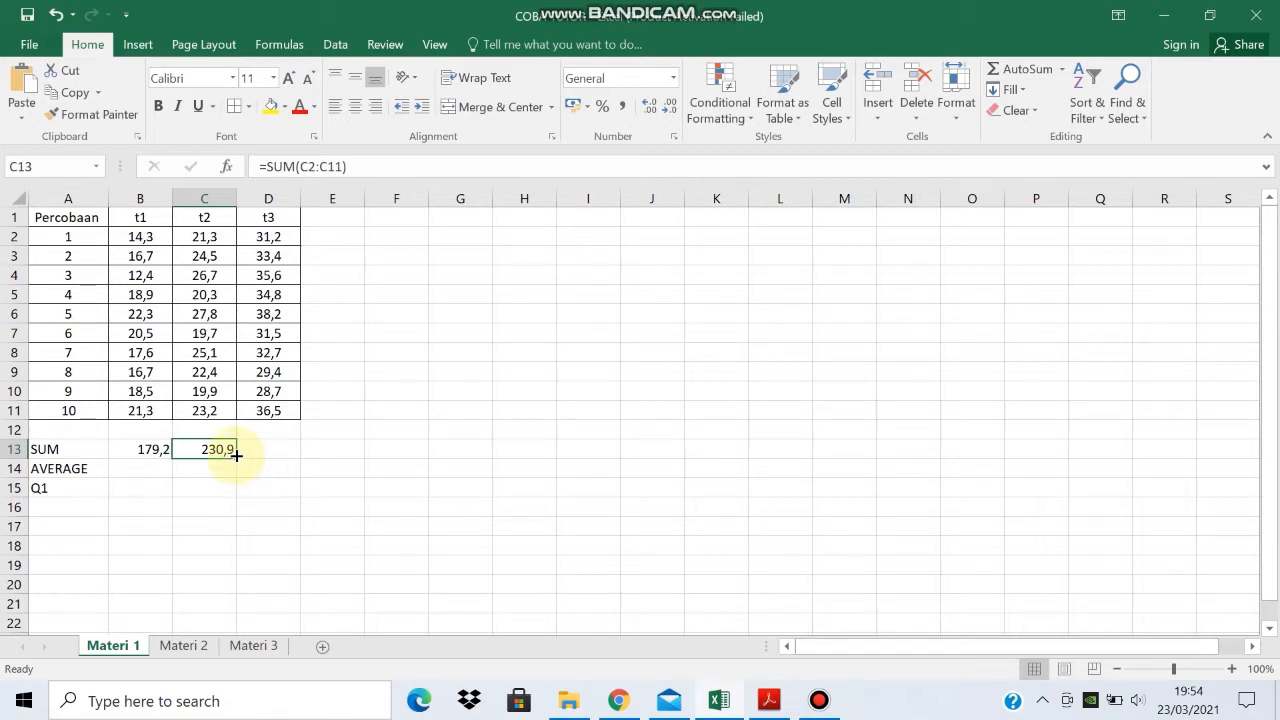
left_click_drag(234, 456, 292, 457)
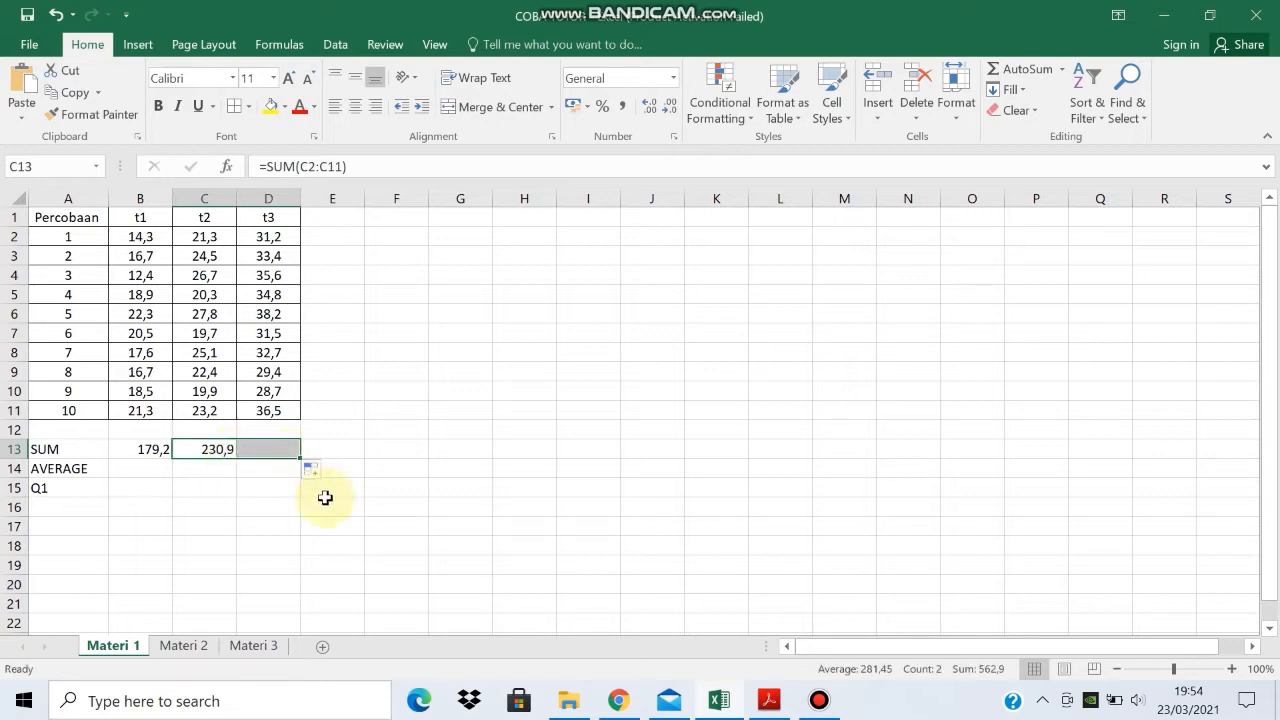
- Calculate the t1 mean in cell B14 with =AVERAGE(B2:B11) and fill the formula across to D14
left_click(140, 469)
type("=")
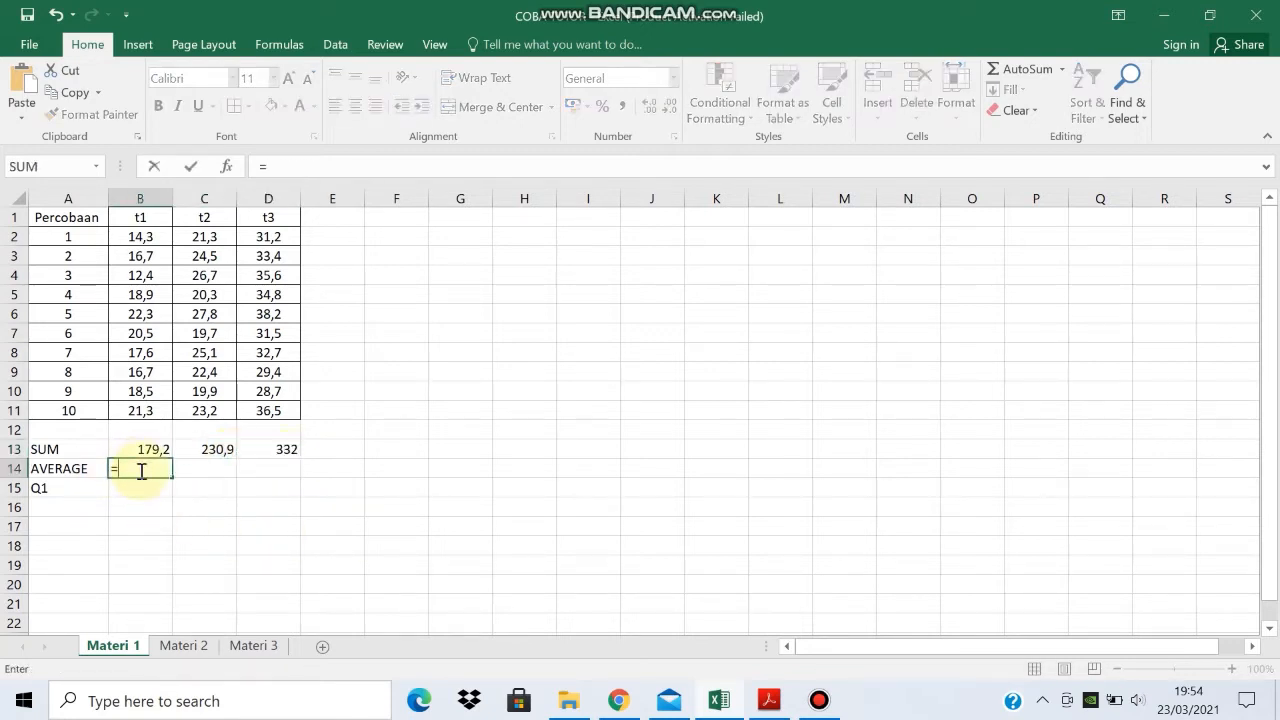
type("AVERA")
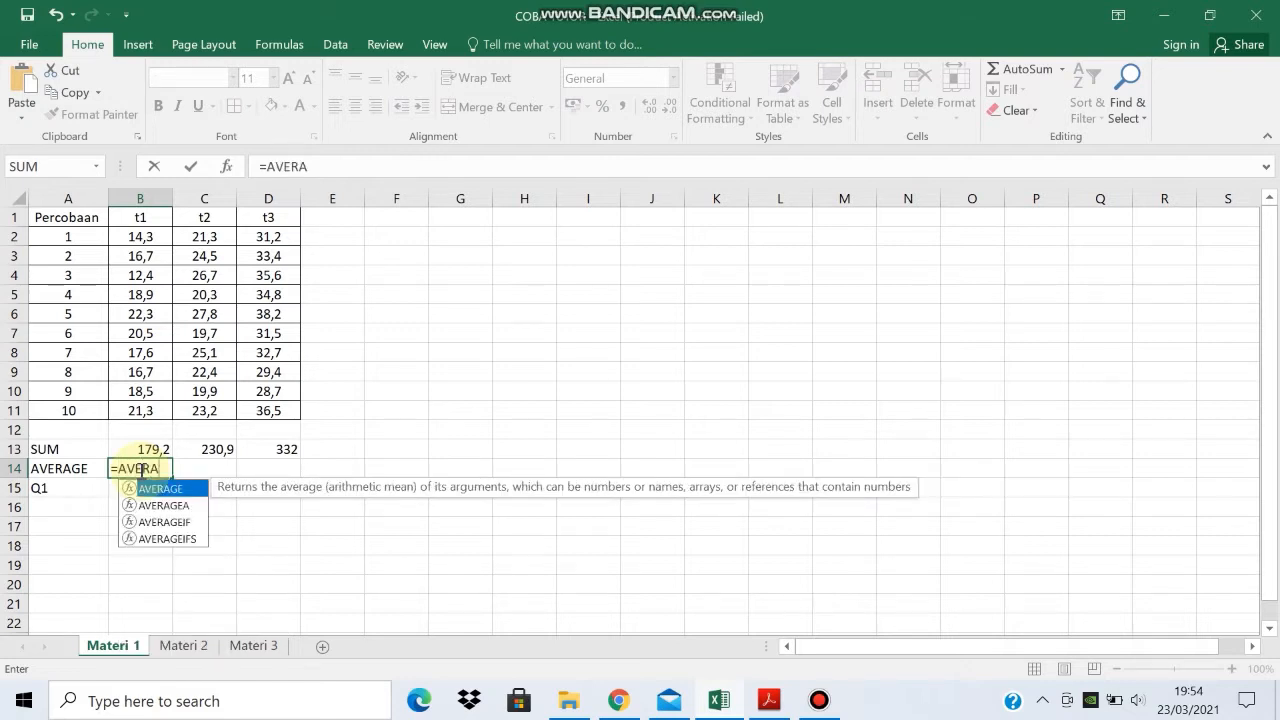
type("GE(")
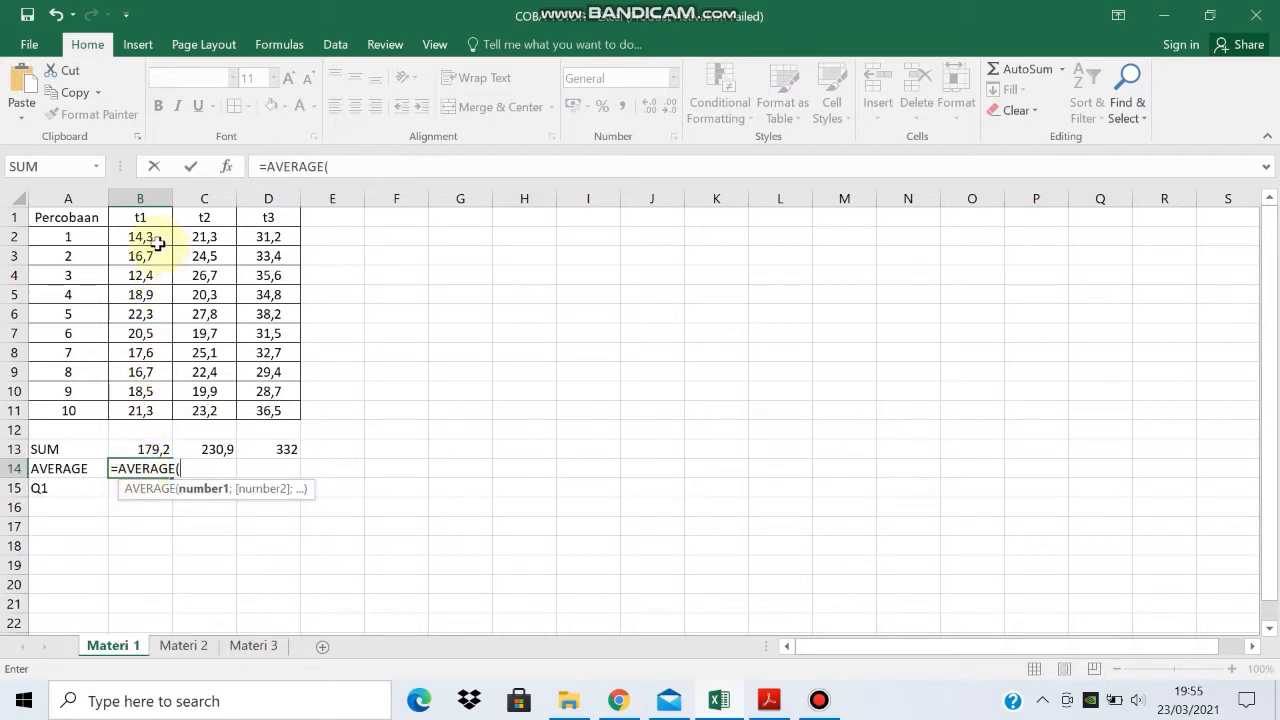
left_click_drag(154, 238, 156, 406)
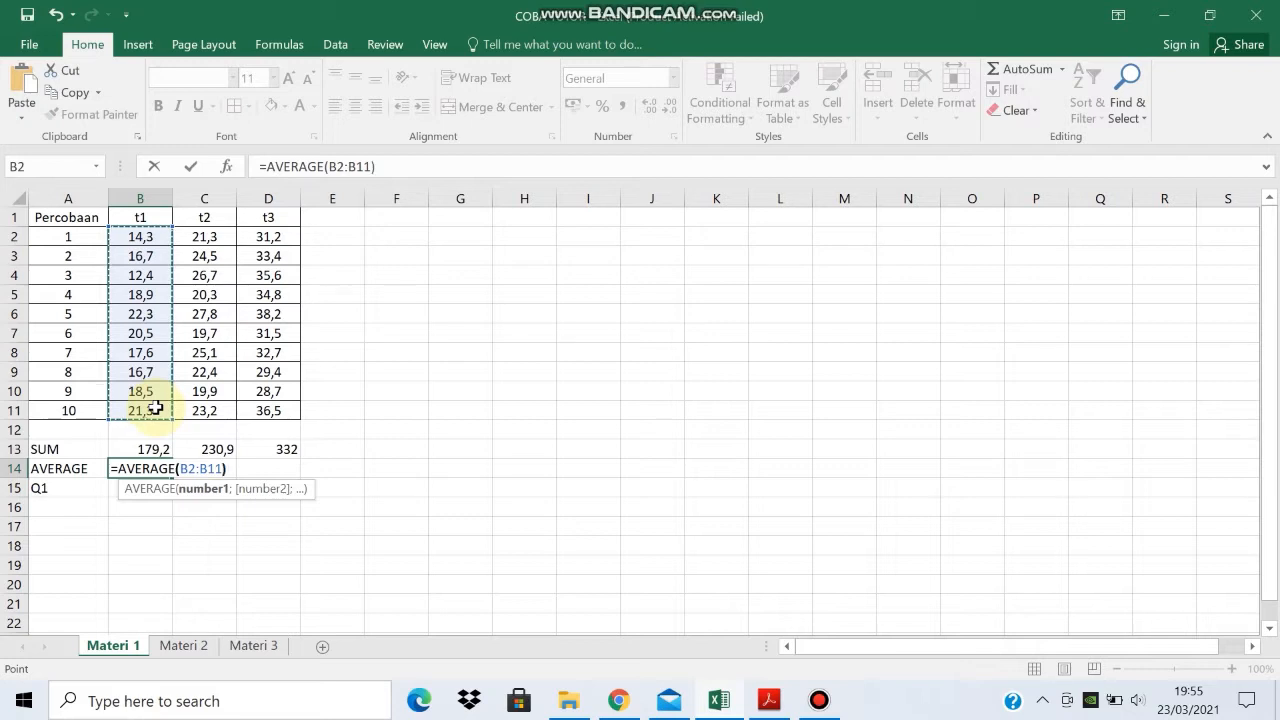
key("ctrl+Return")
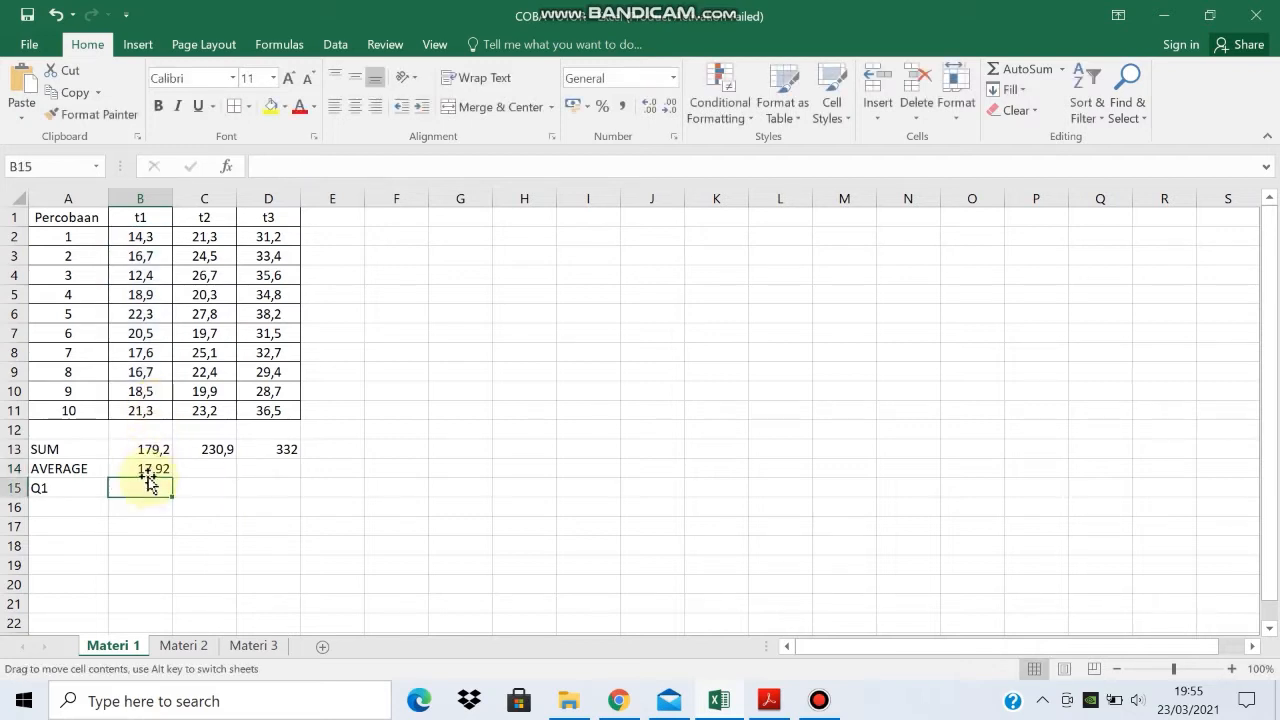
left_click(148, 470)
left_click_drag(171, 477, 285, 487)
- Calculate the first quartile of t1 in cell B15 with the formula =QUARTILE(B2:B11;1)
left_click(136, 489)
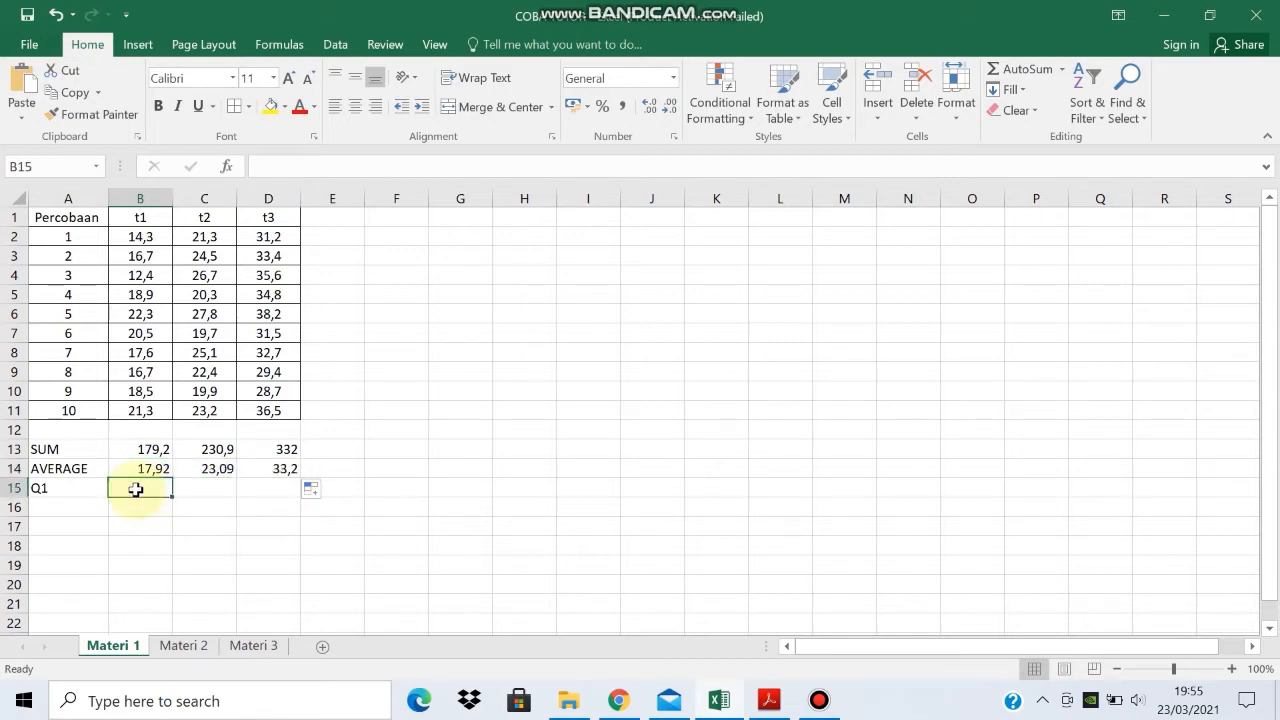
type("=QUART")
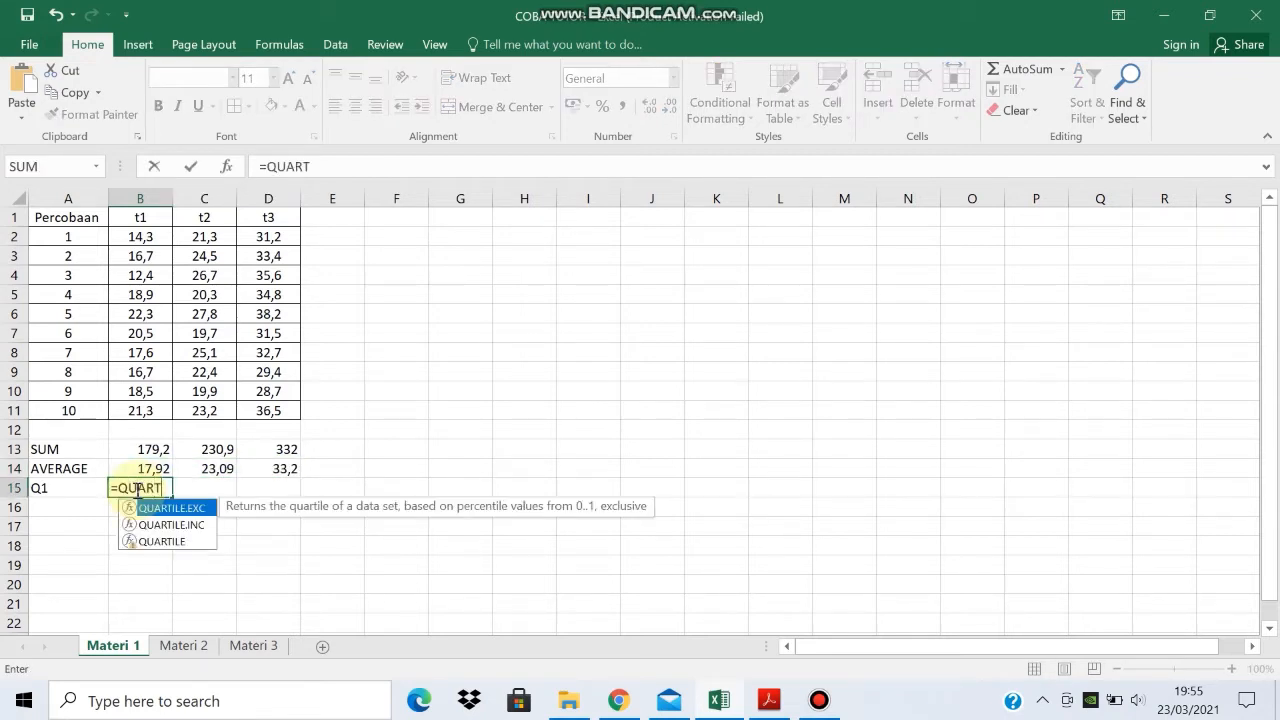
type("ILE(")
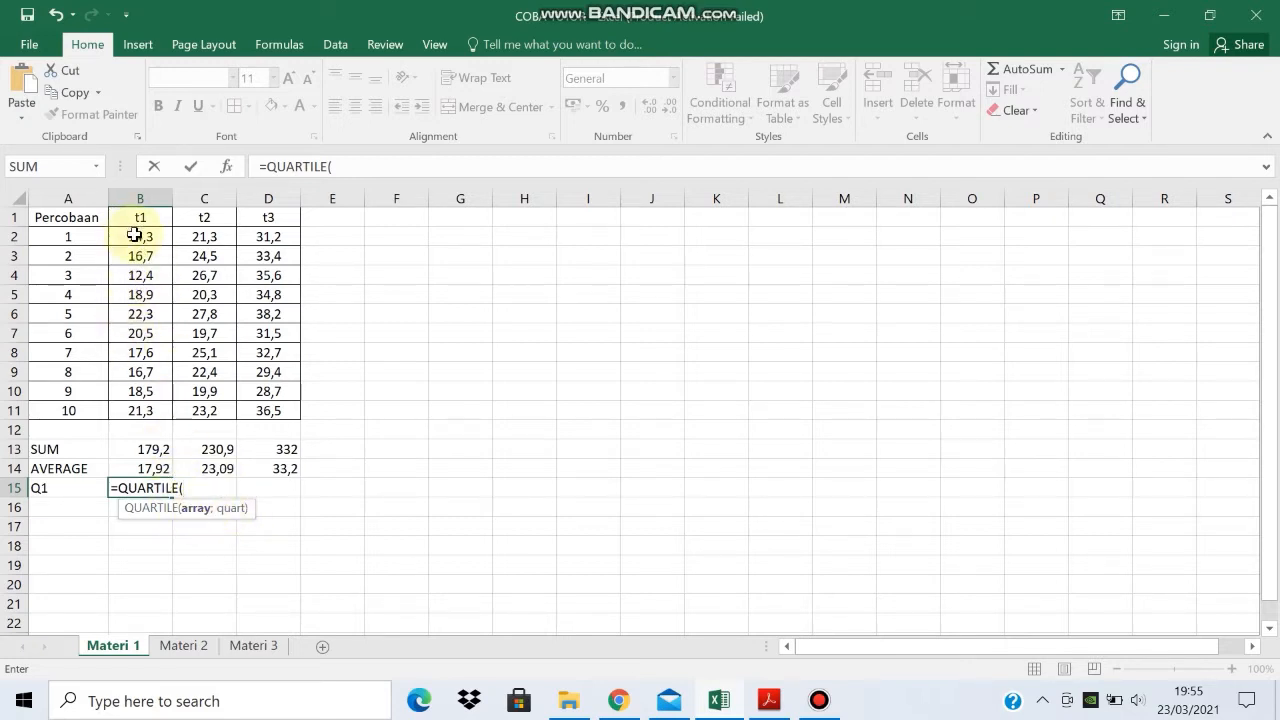
left_click_drag(135, 235, 140, 412)
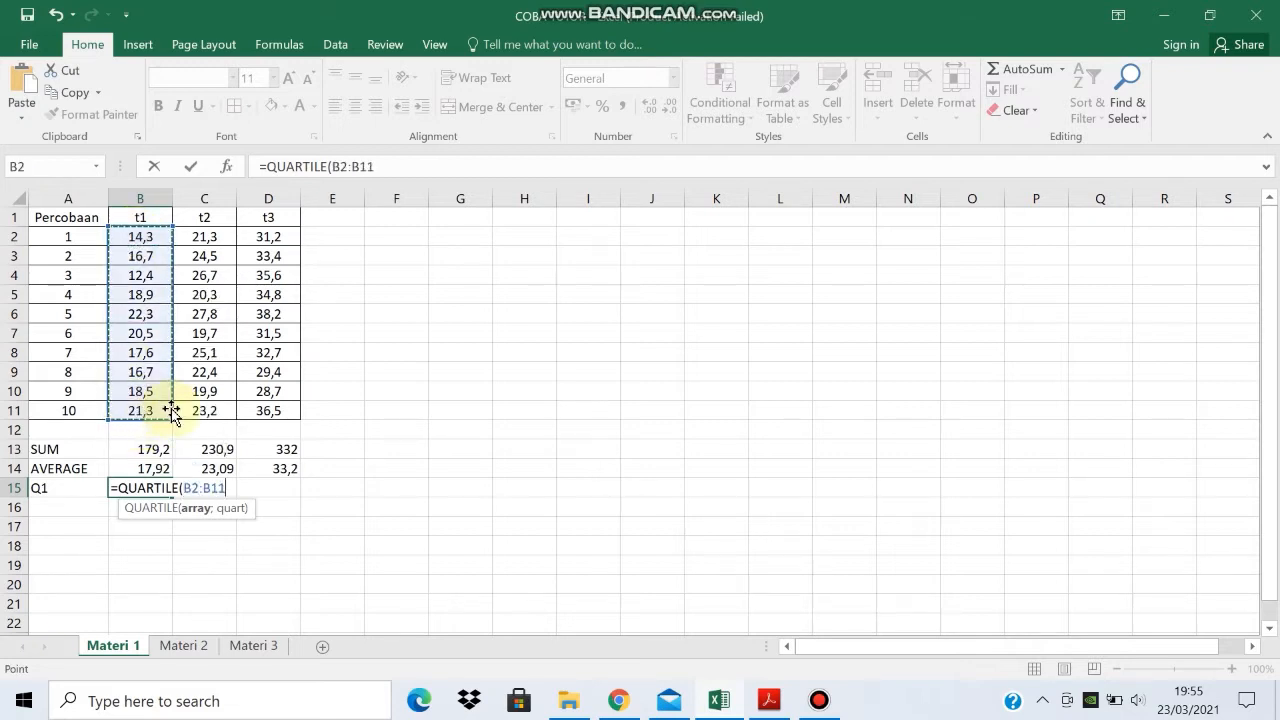
type(";")
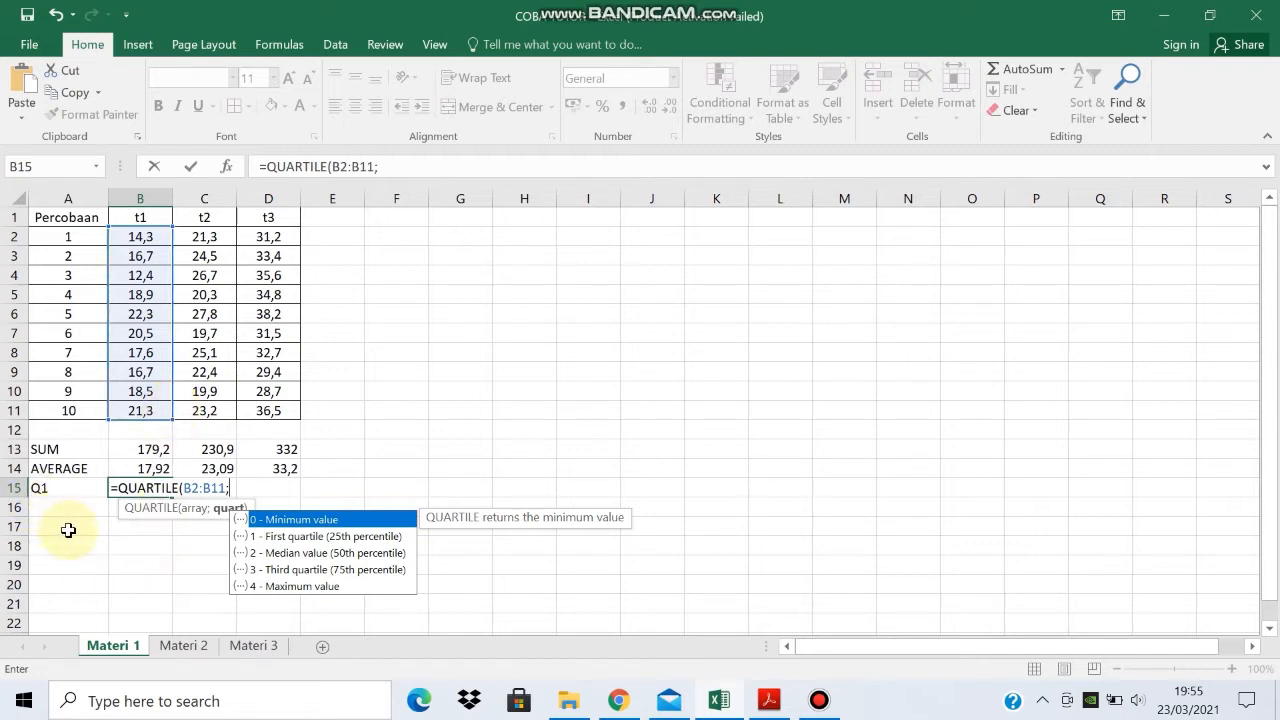
type("1")
key("Escape")
type(")")
key("Return")
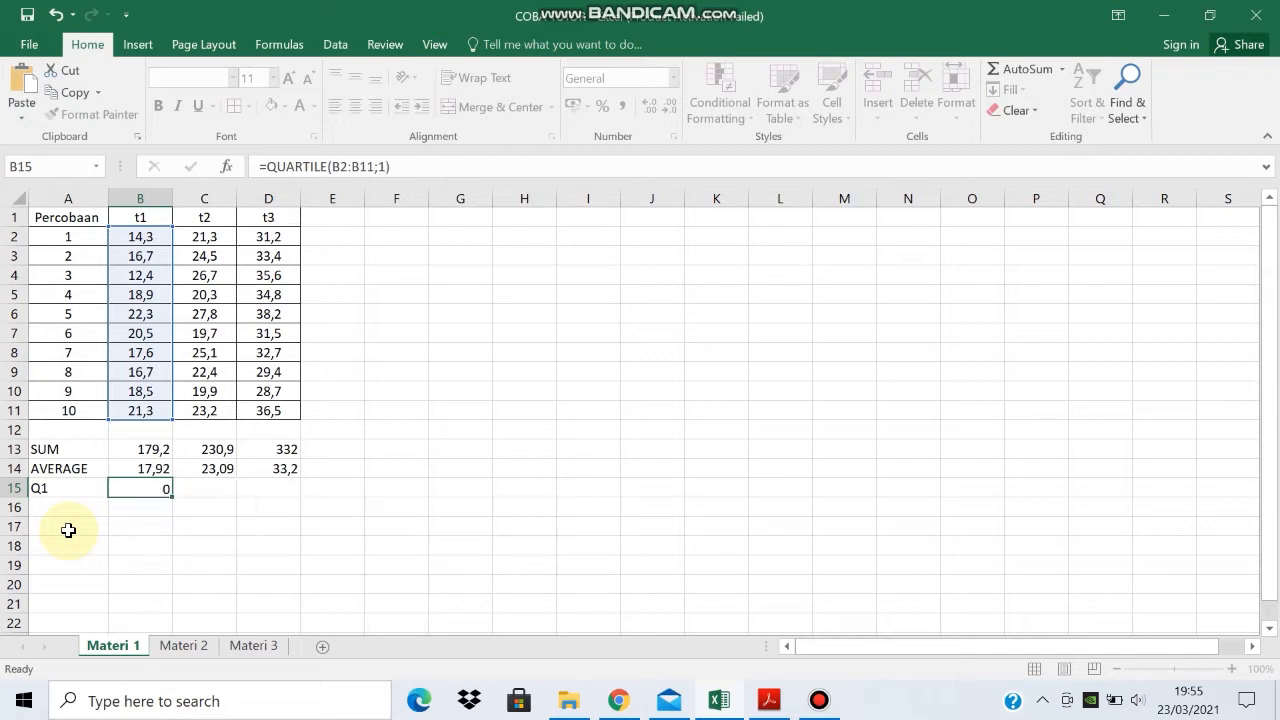
- Fill the quartile formula from B15 across to D15 for the t2 and t3 columns
left_click(152, 484)
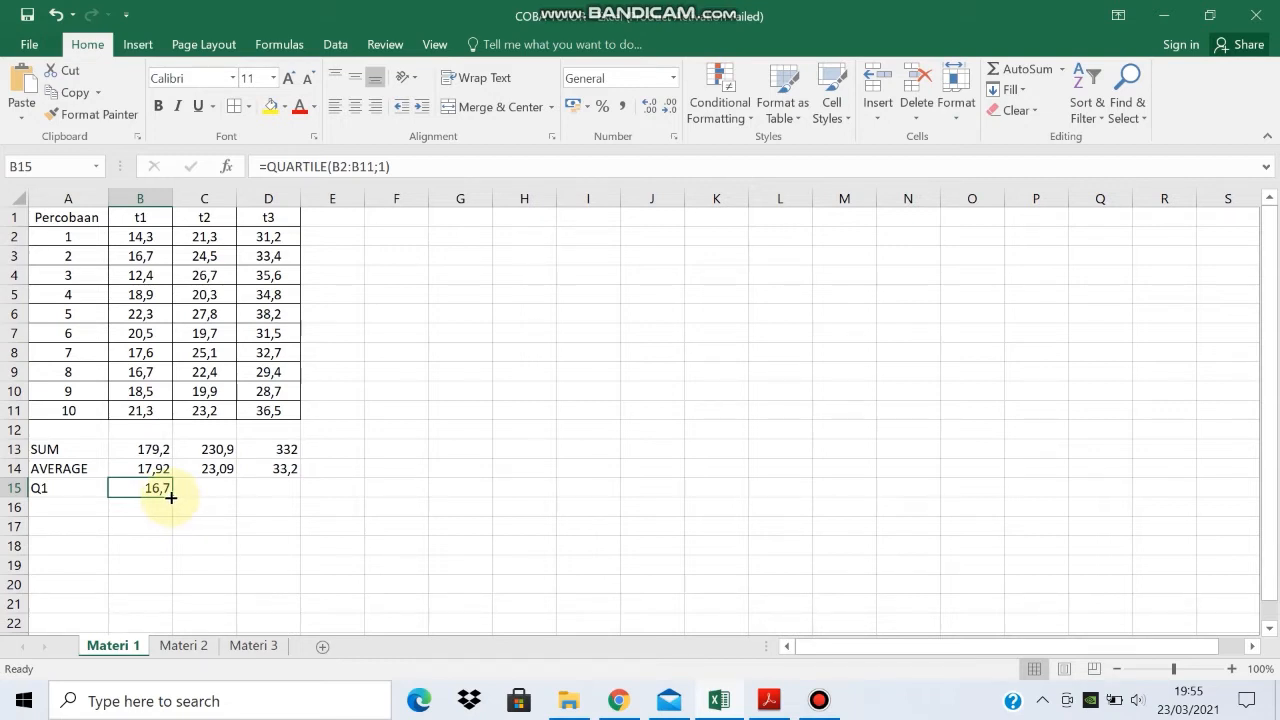
left_click_drag(171, 497, 300, 490)
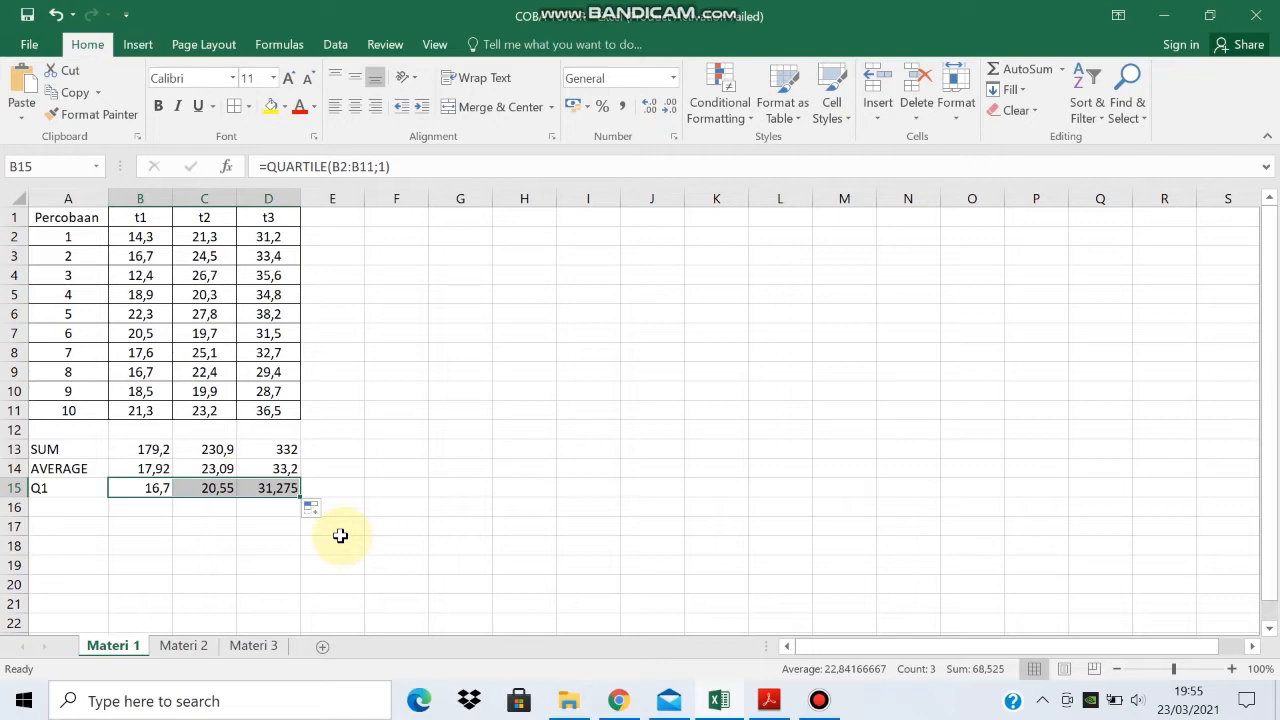
left_click(132, 535)
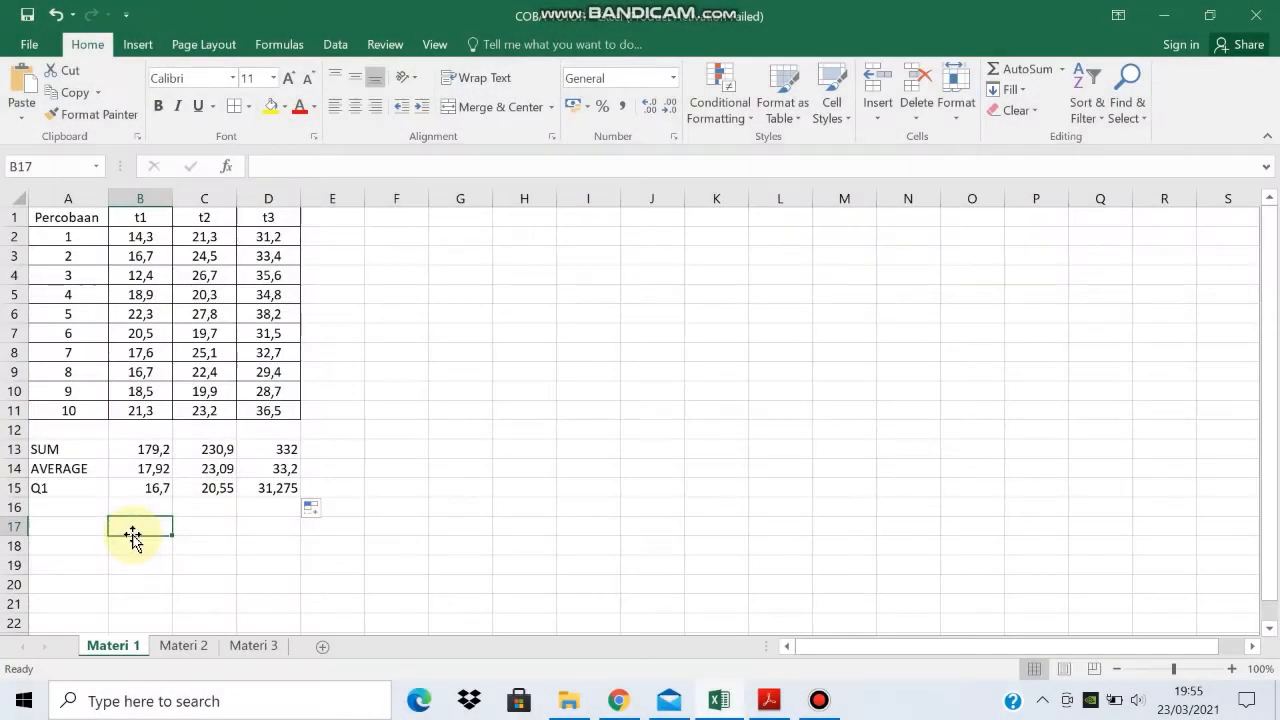
- On the Materi 2 sheet, start an IF formula in Status cell C2 with the condition B2>=75
left_click(185, 645)
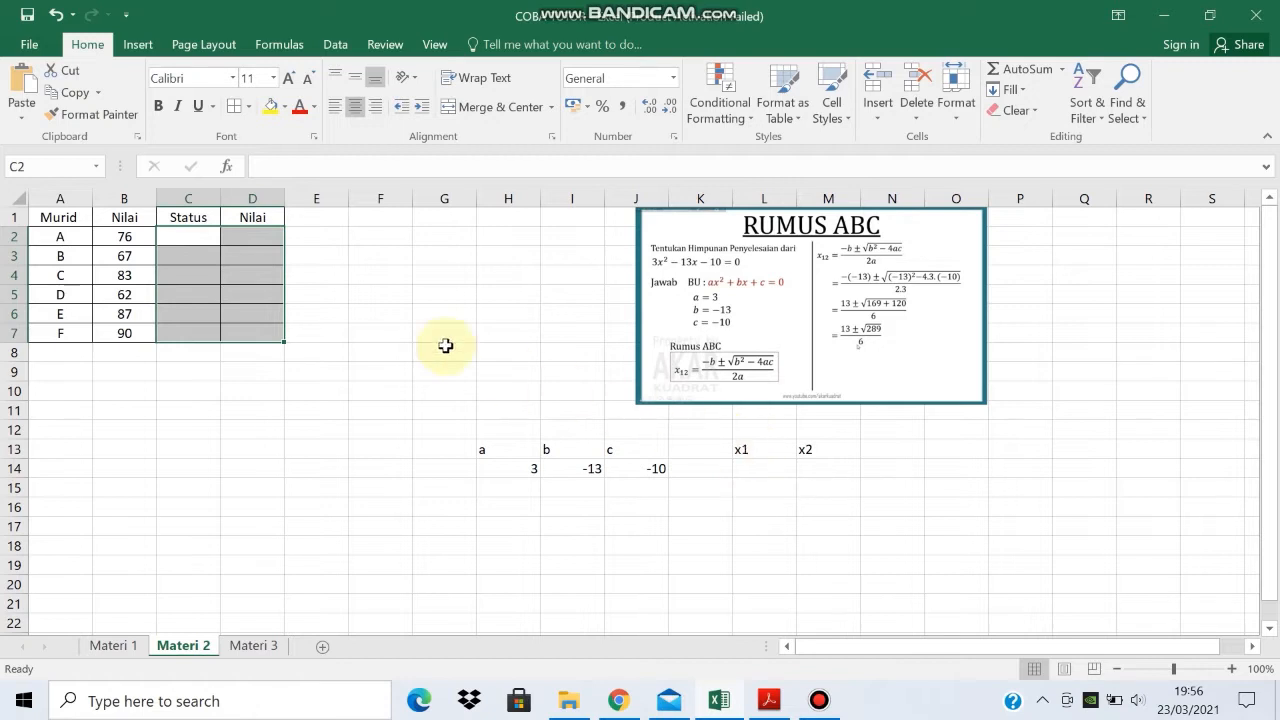
left_click(316, 273)
left_click(187, 233)
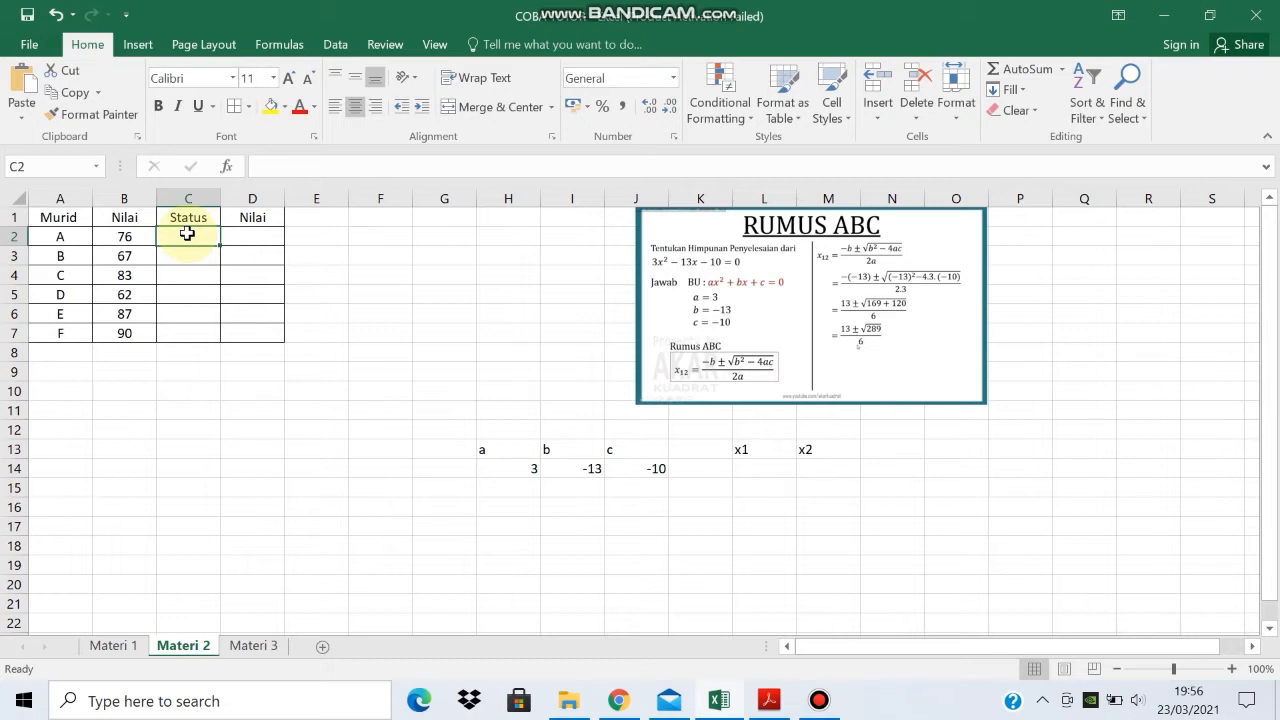
type("=")
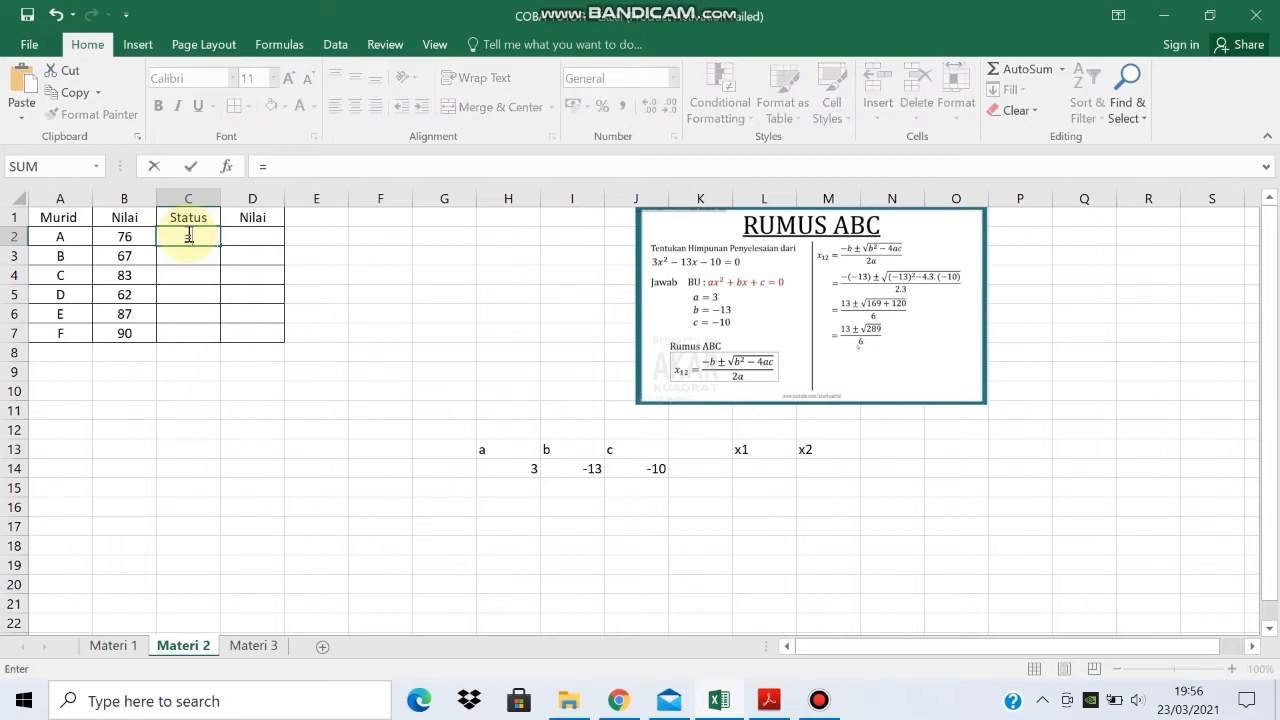
type("IF")
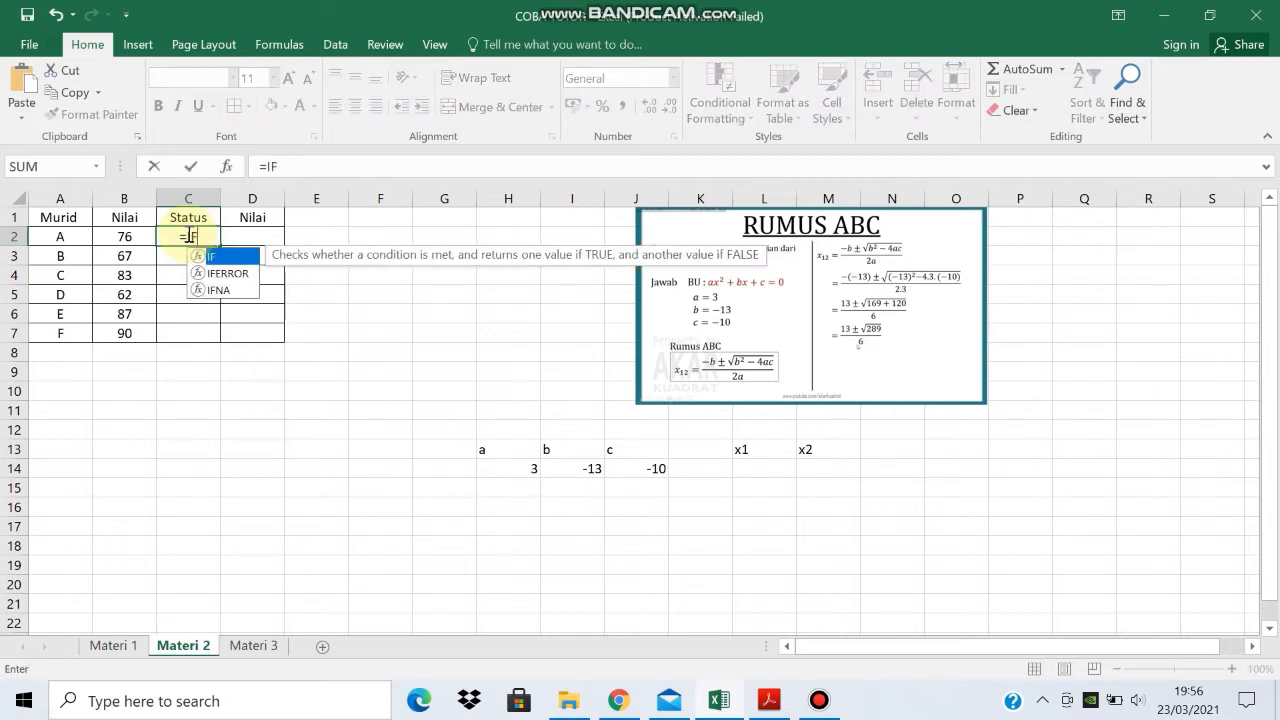
type("(")
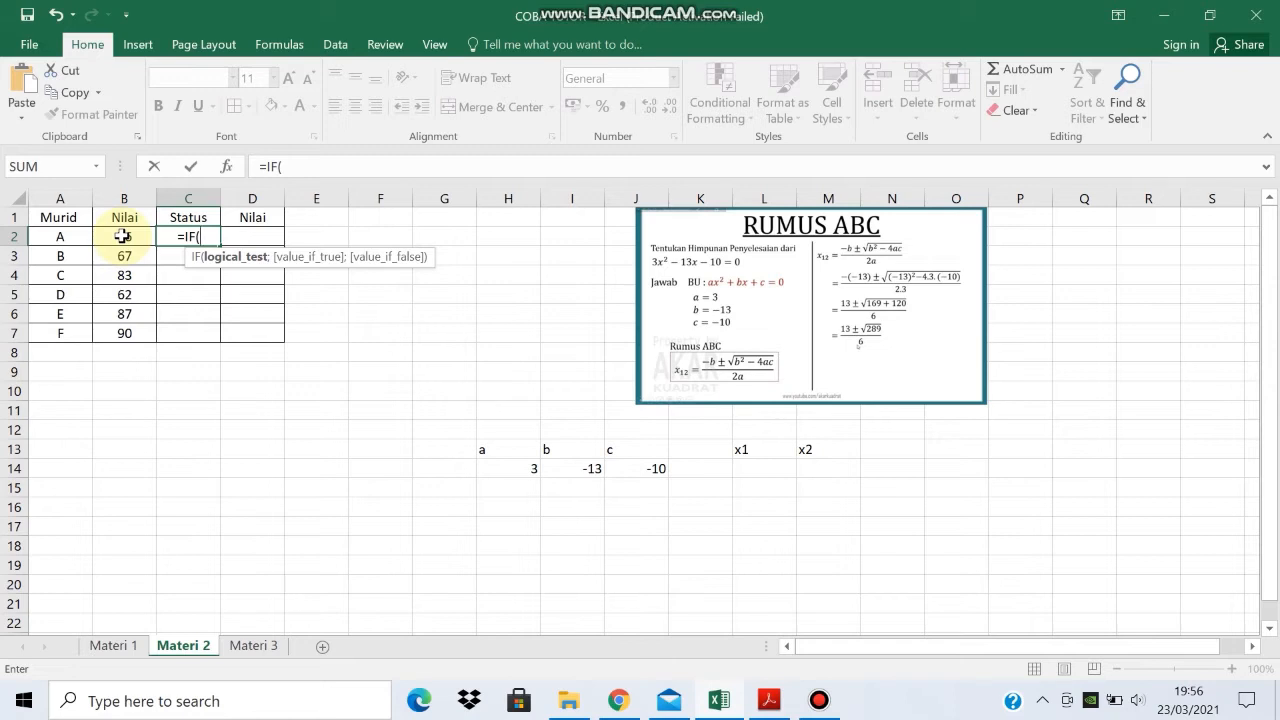
left_click(122, 236)
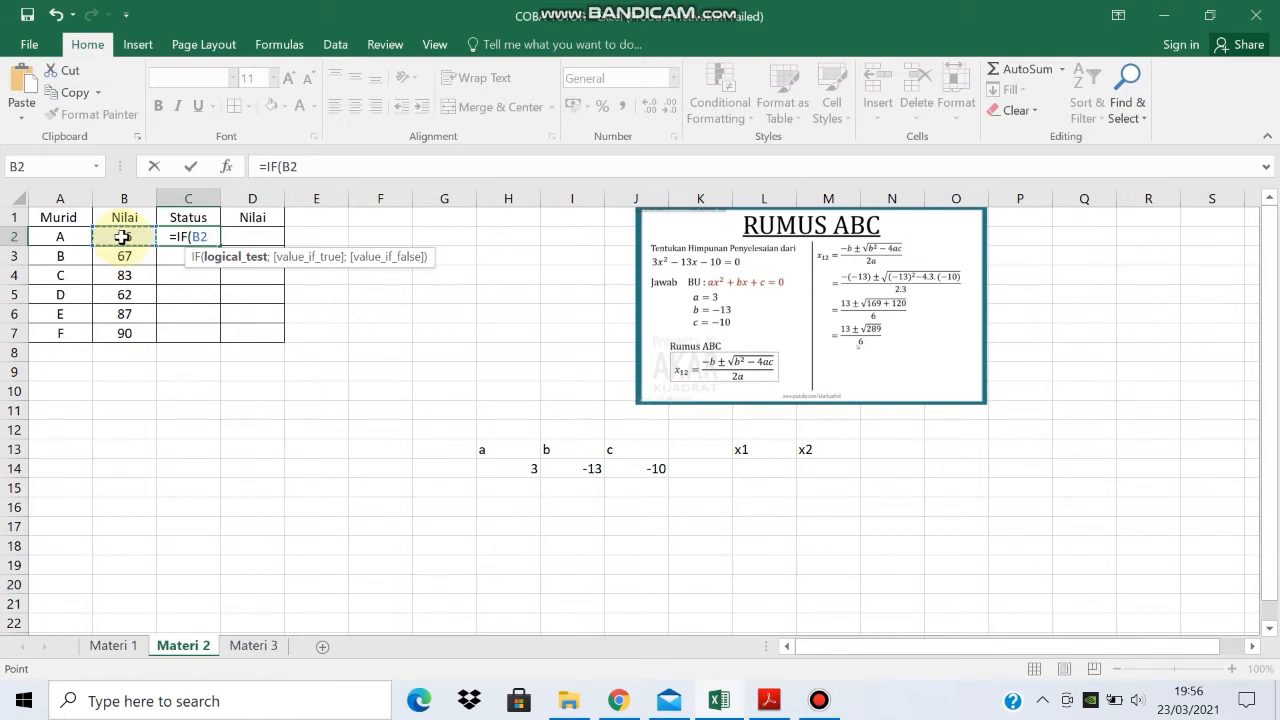
type(">=")
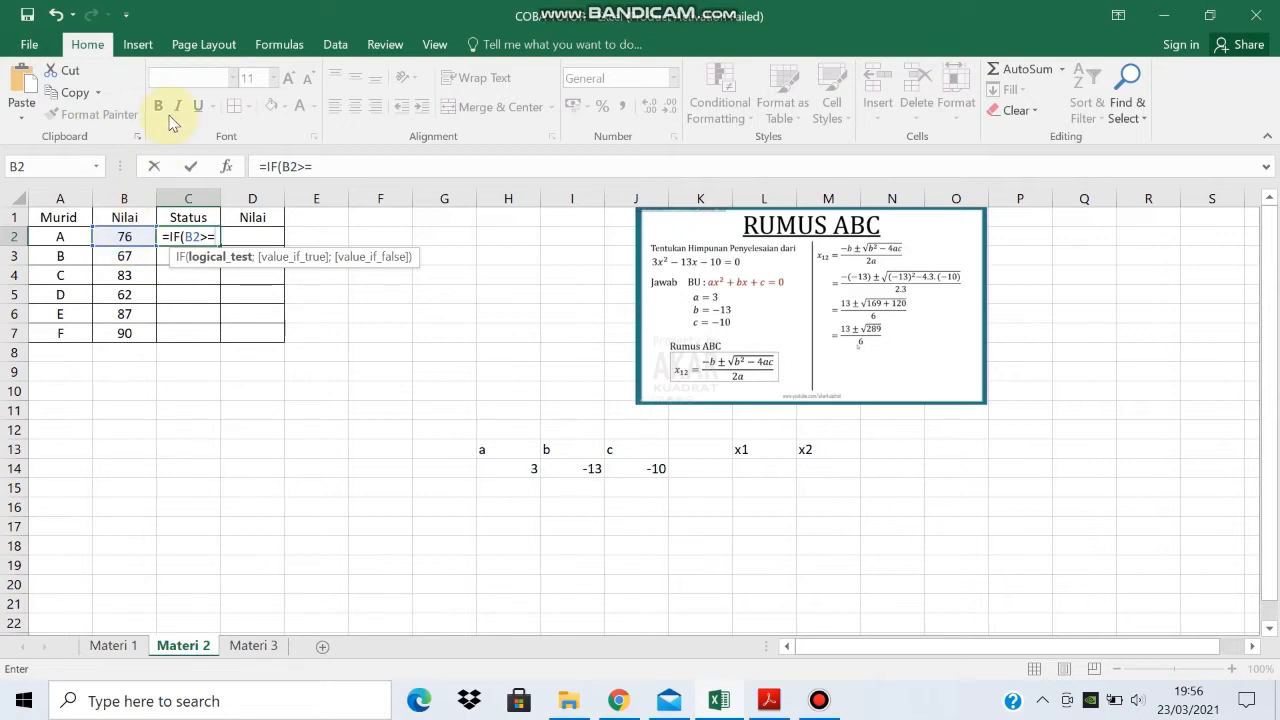
type("75")
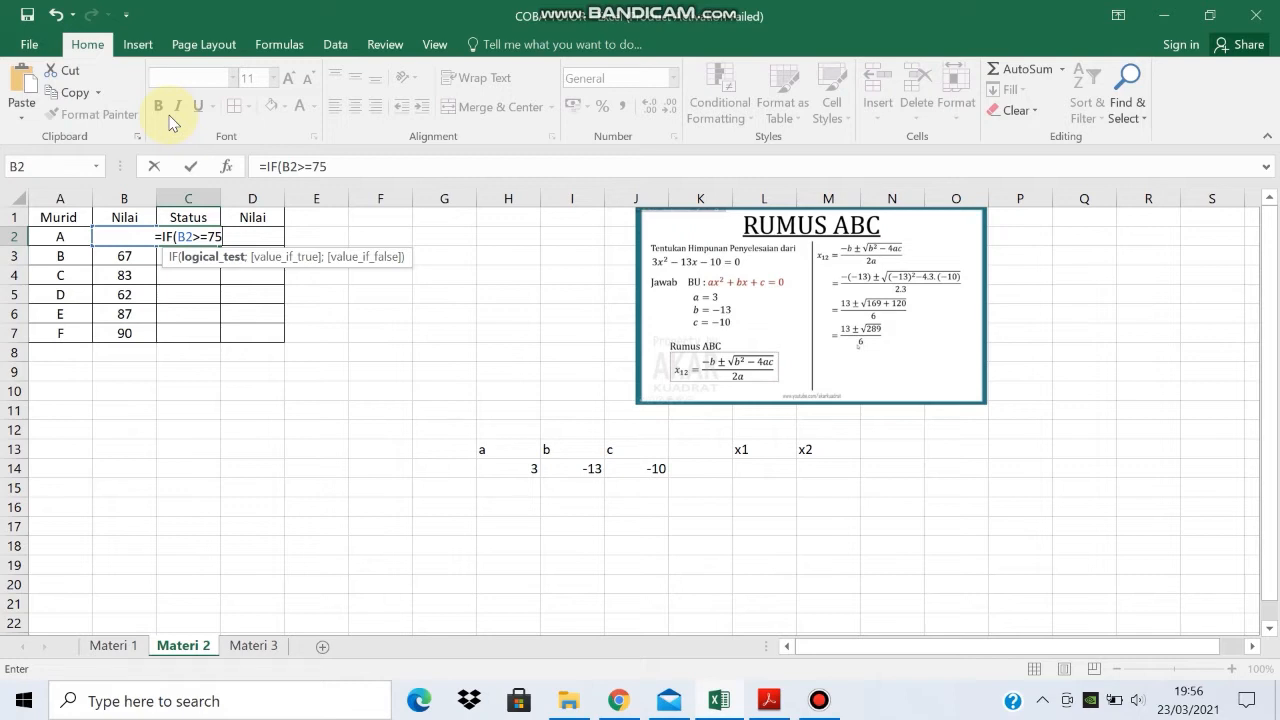
type(";")
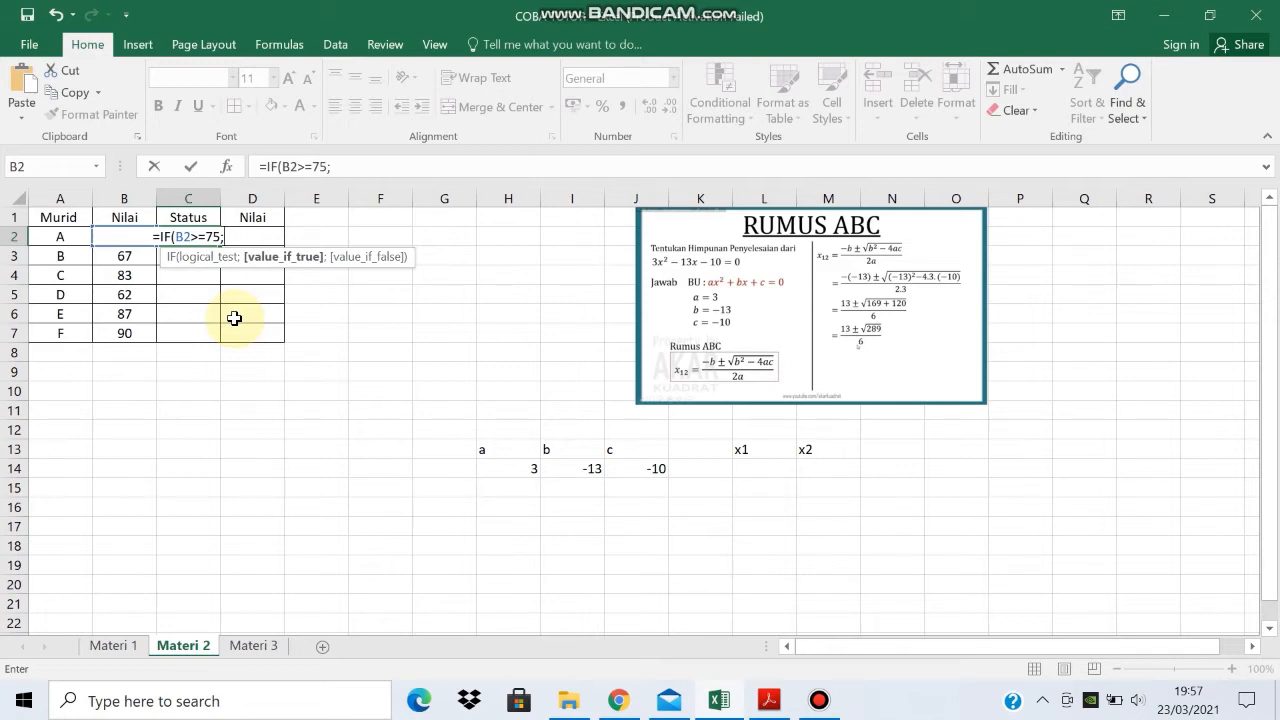
- Complete the C2 formula with "LULUS" as the true result and "GAGAL" as the false result, and fill it down to C7
type("\"")
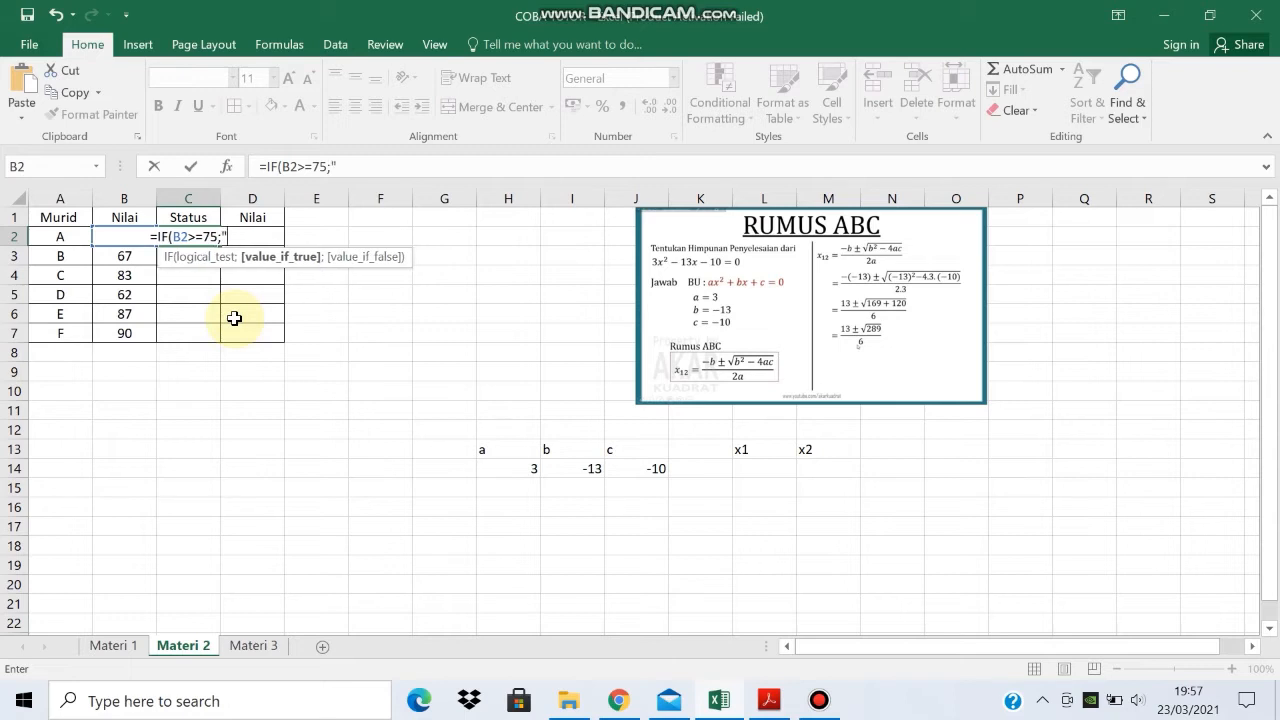
type("LULUS")
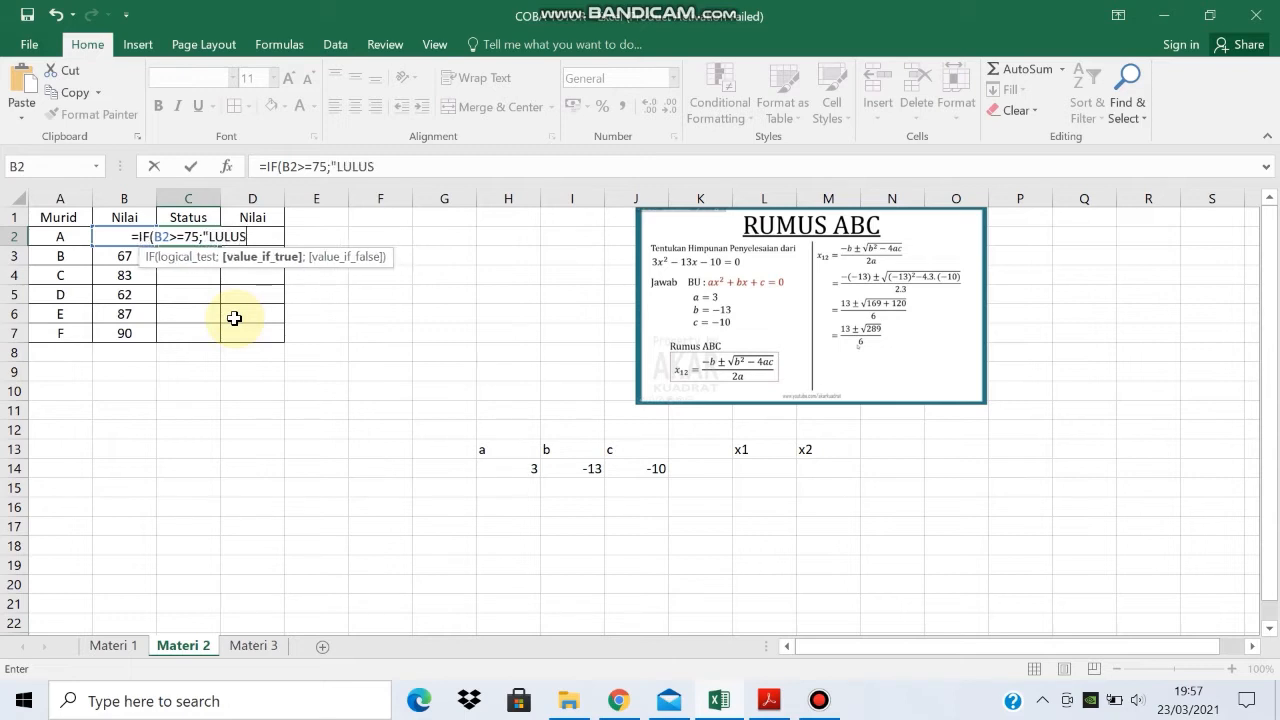
type("\"")
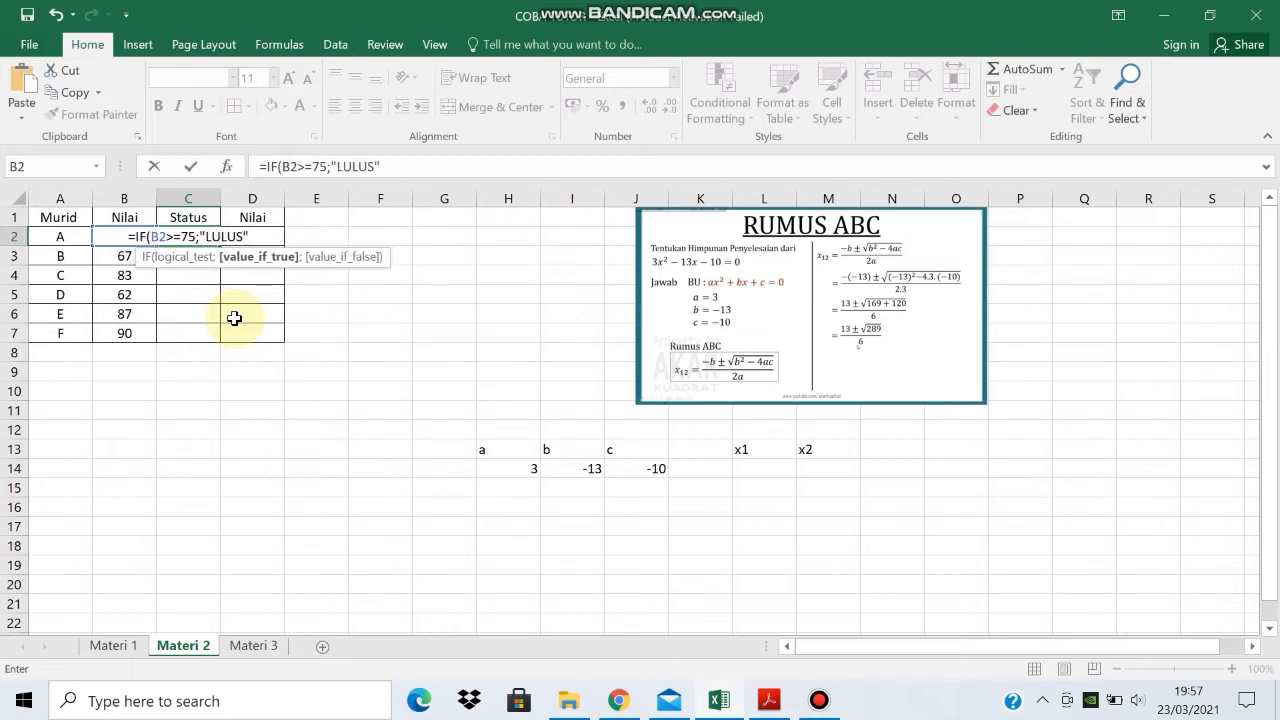
type(";")
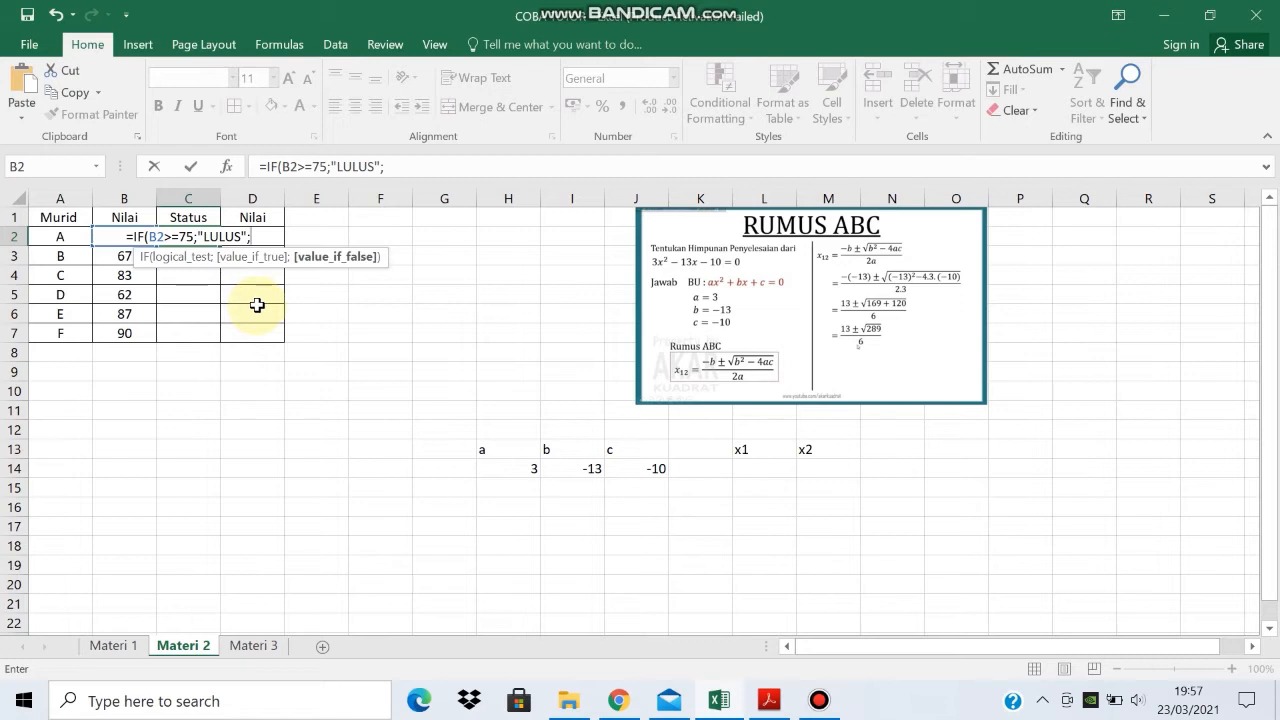
type("\"")
type("GAGA")
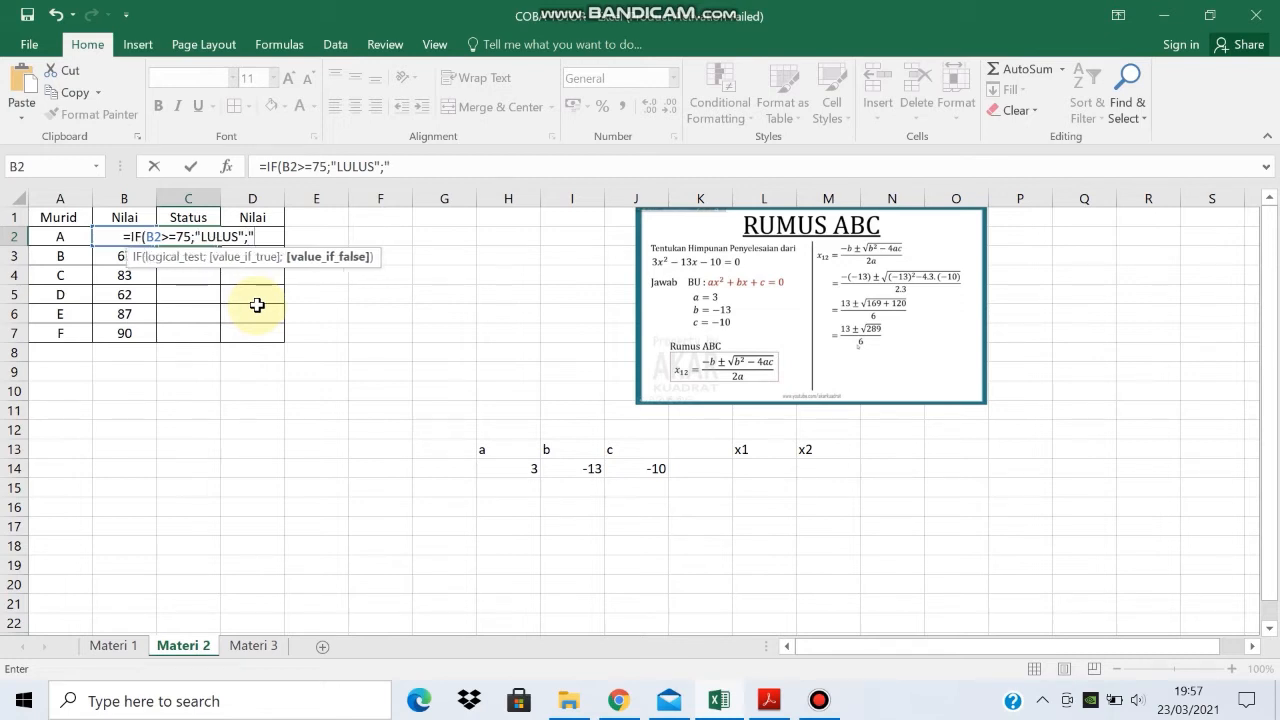
type("L\"")
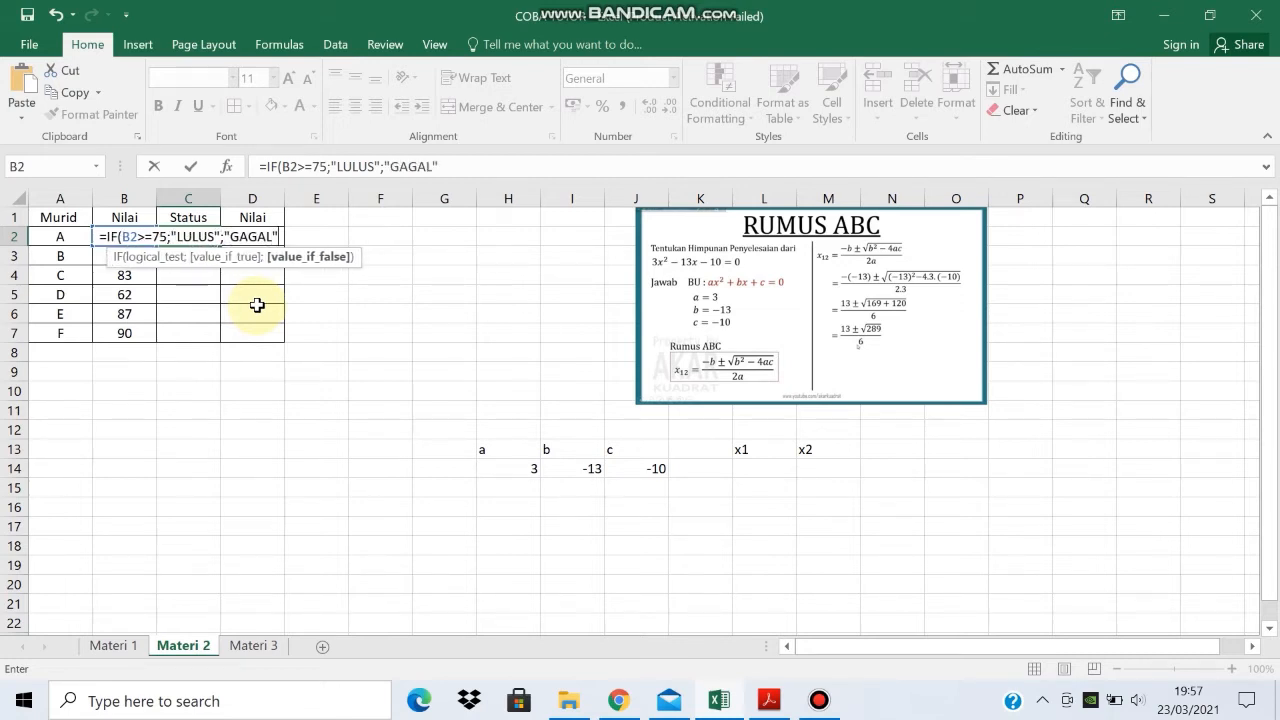
type(")")
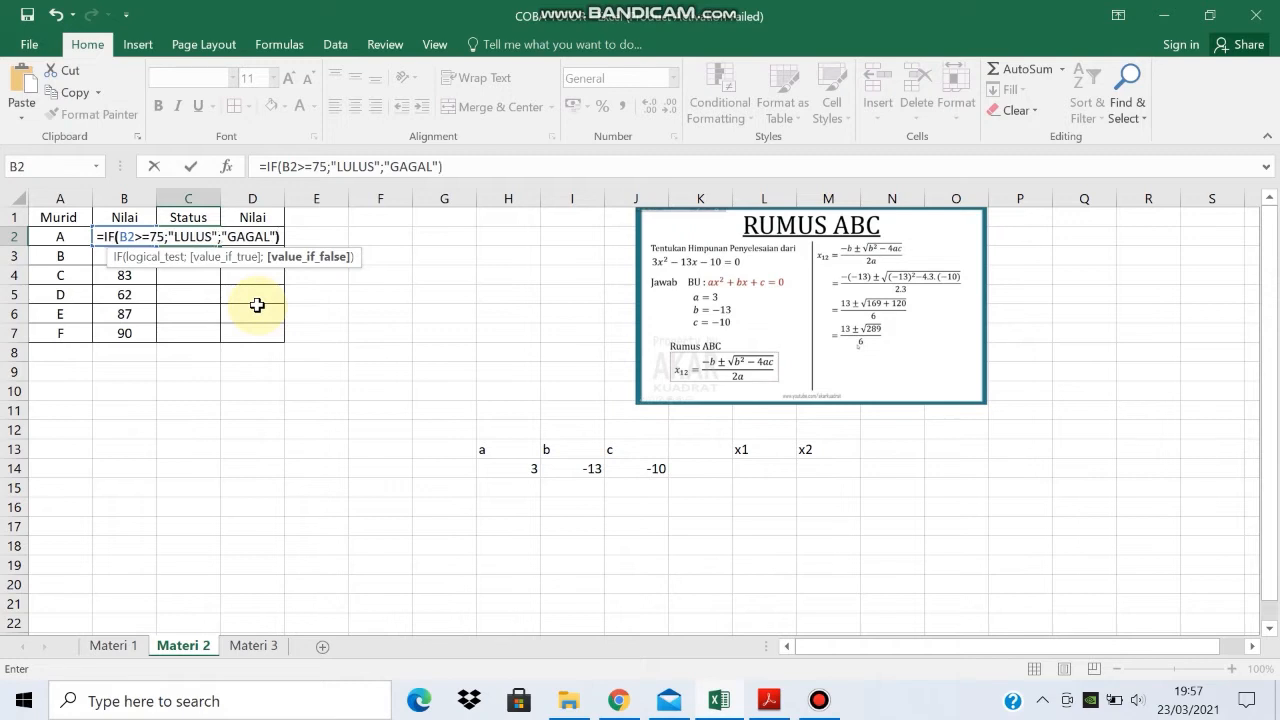
key("Return")
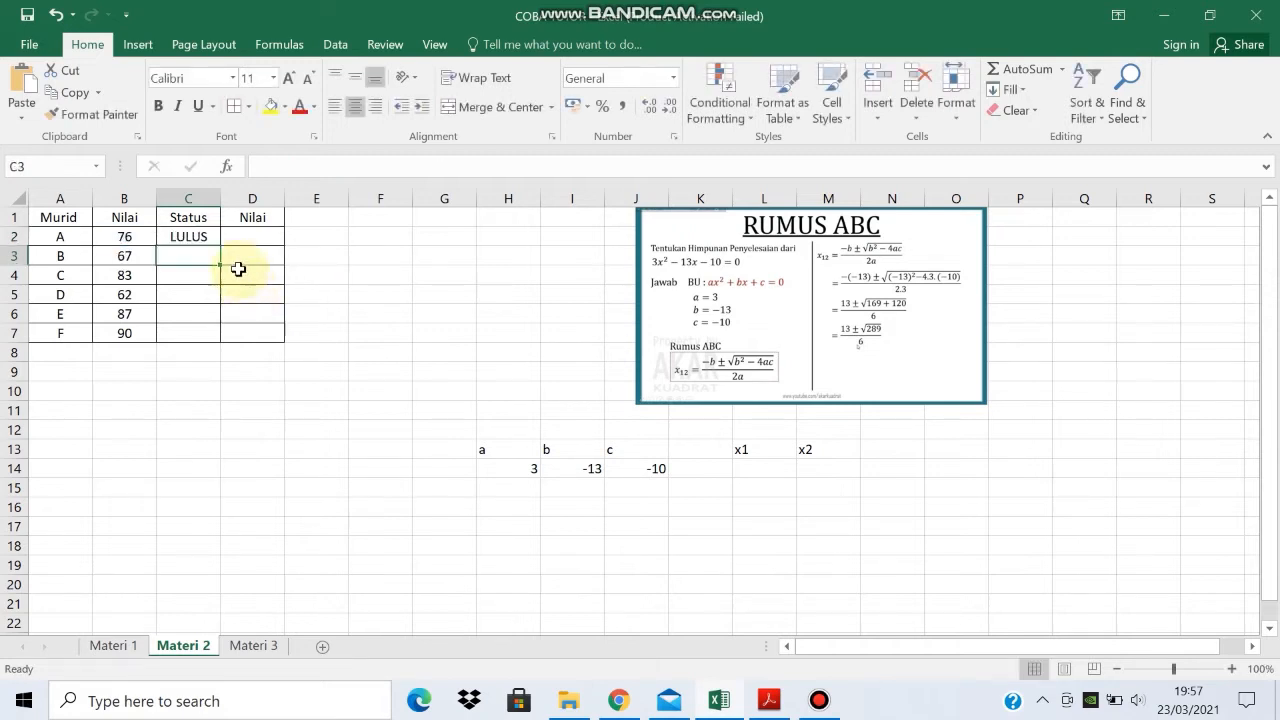
left_click(200, 241)
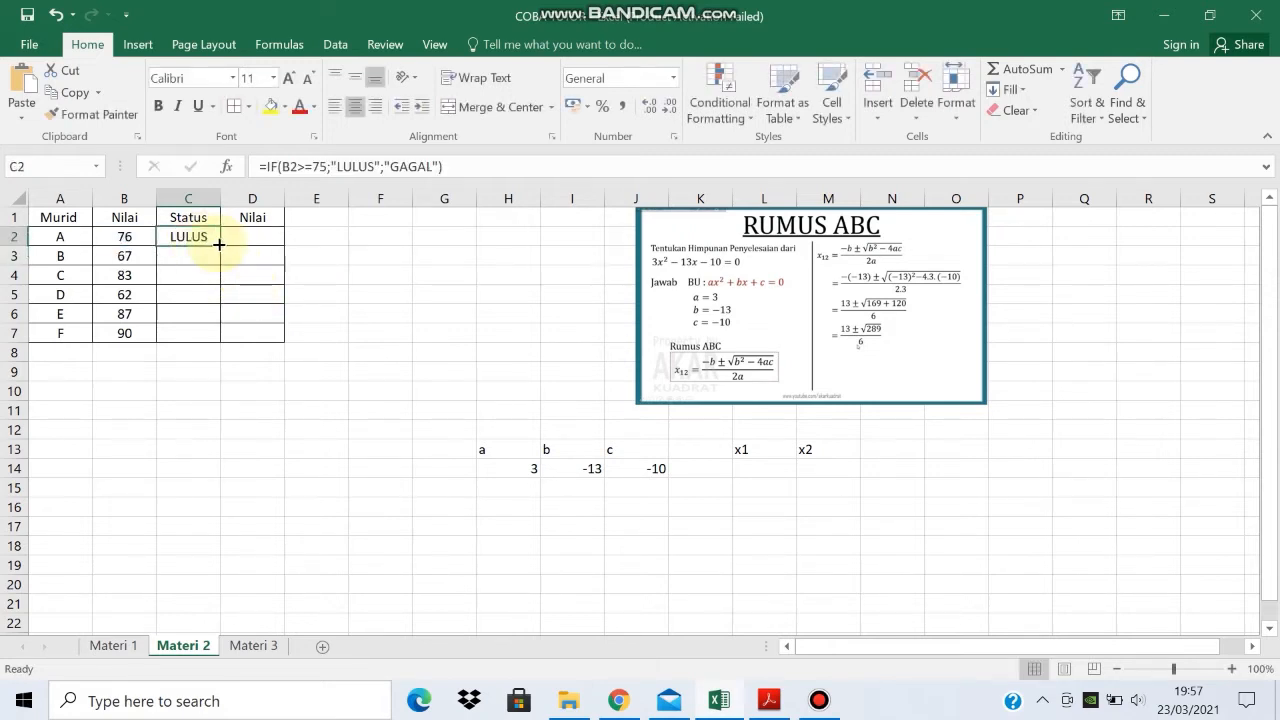
left_click_drag(219, 244, 220, 338)
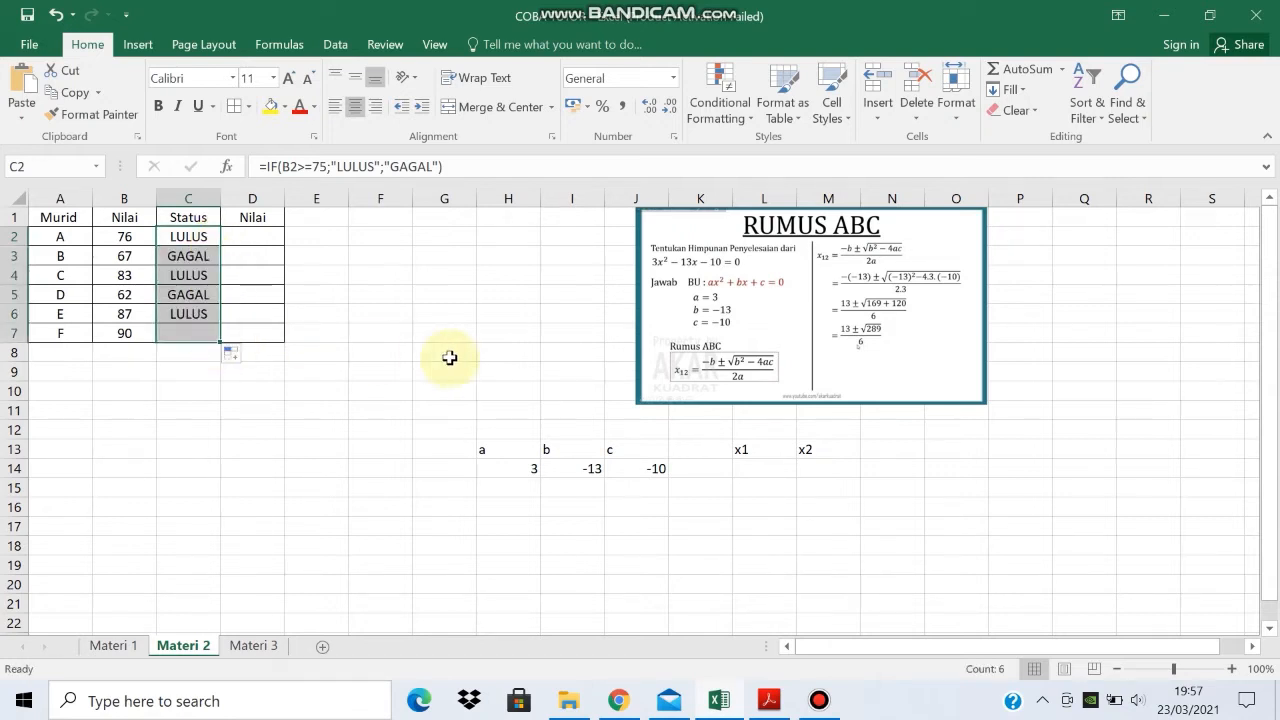
- Start an IF formula in cell D2 that returns "A" when B2>=80
left_click(243, 241)
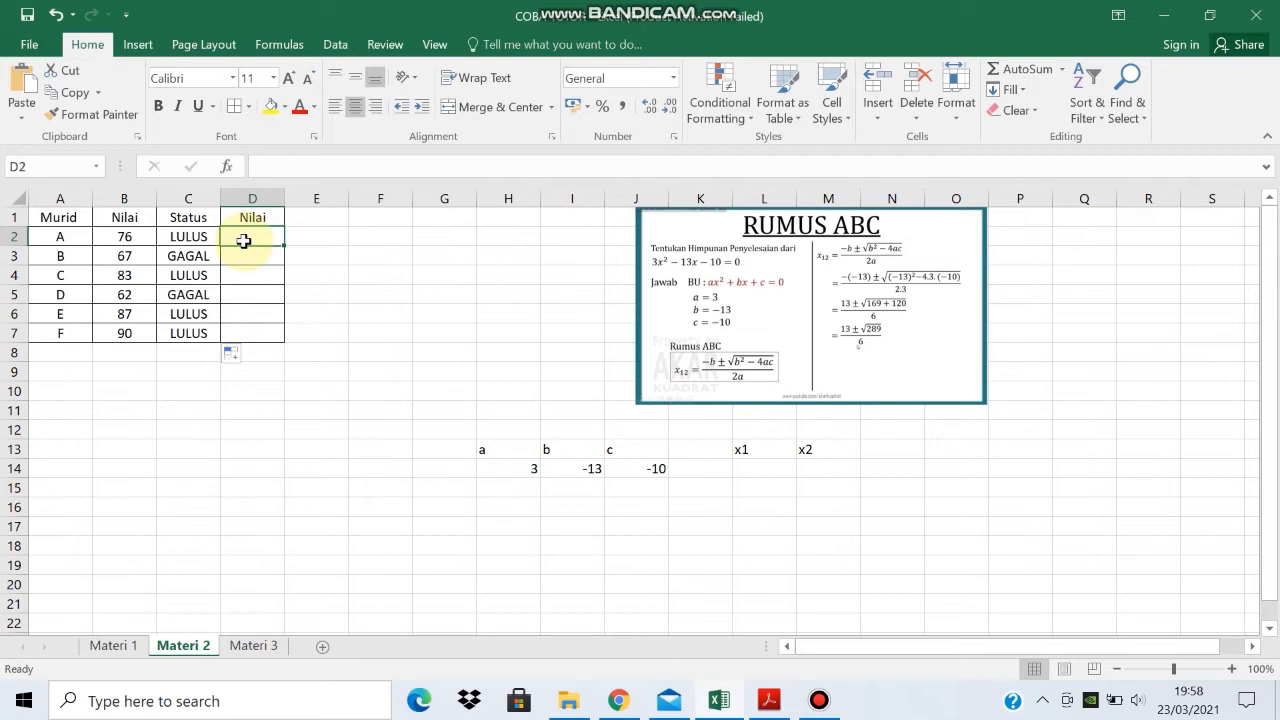
type("=IF")
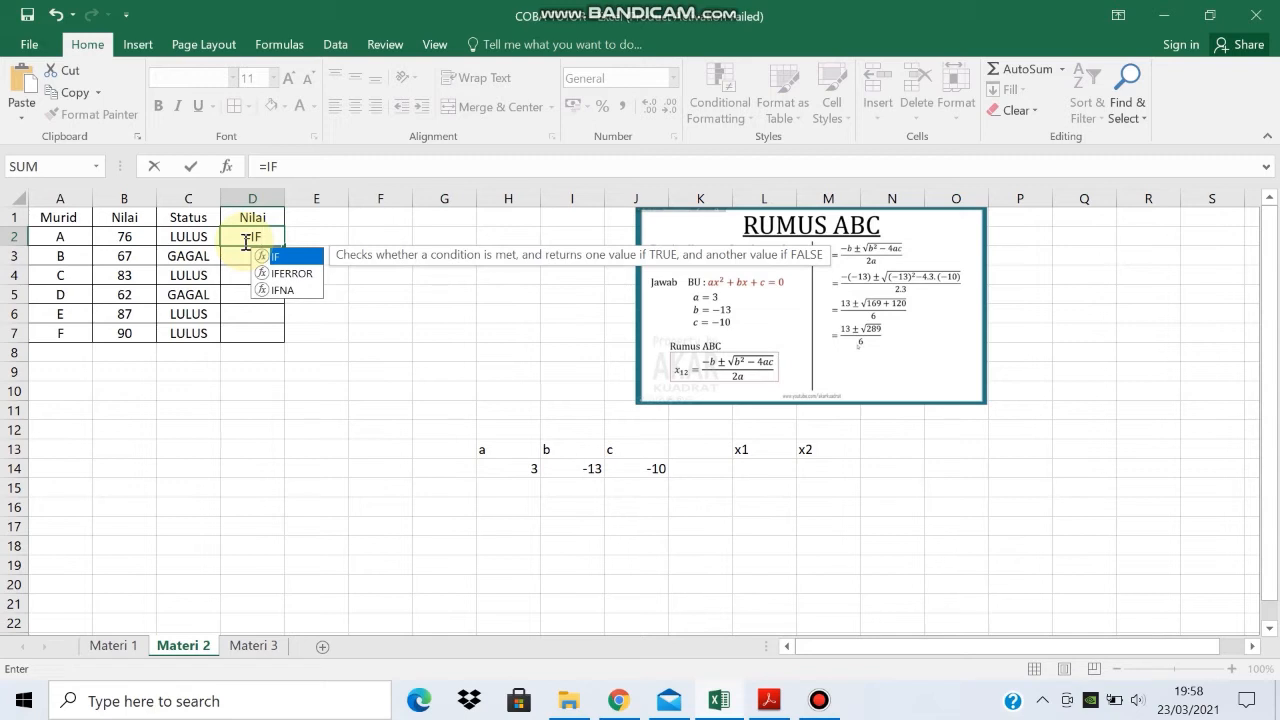
type("(")
left_click(135, 236)
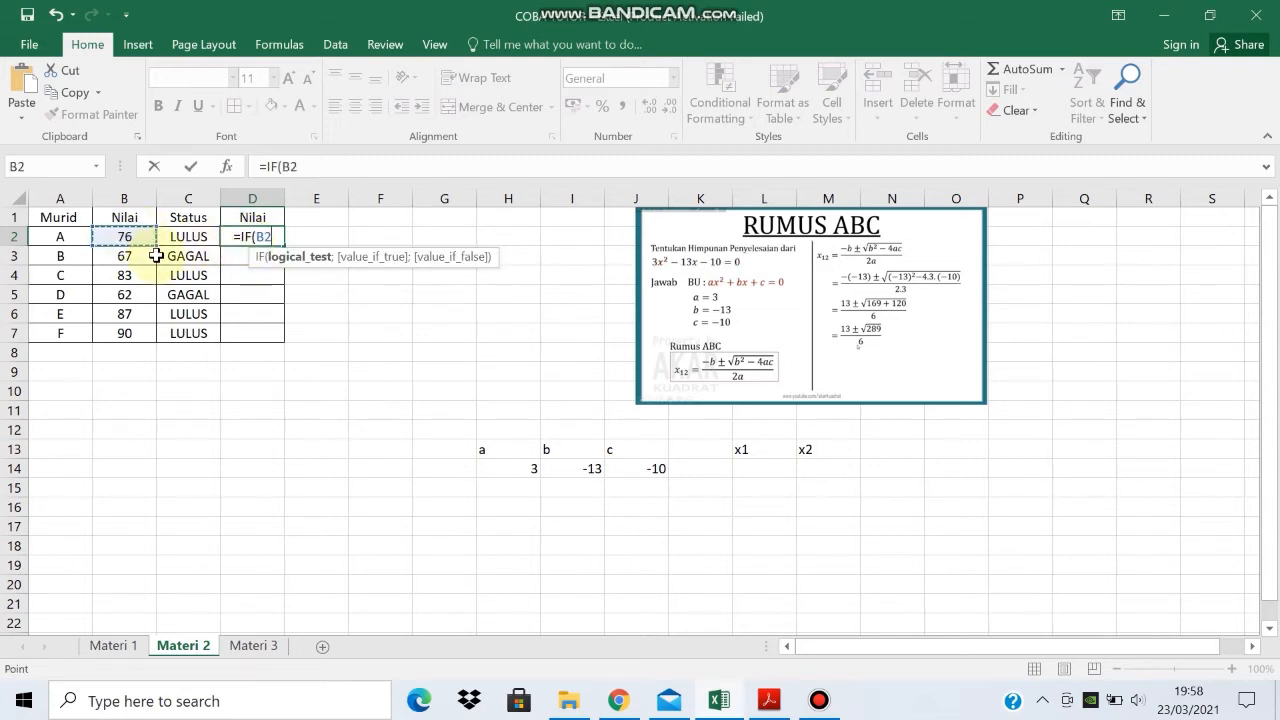
type(">")
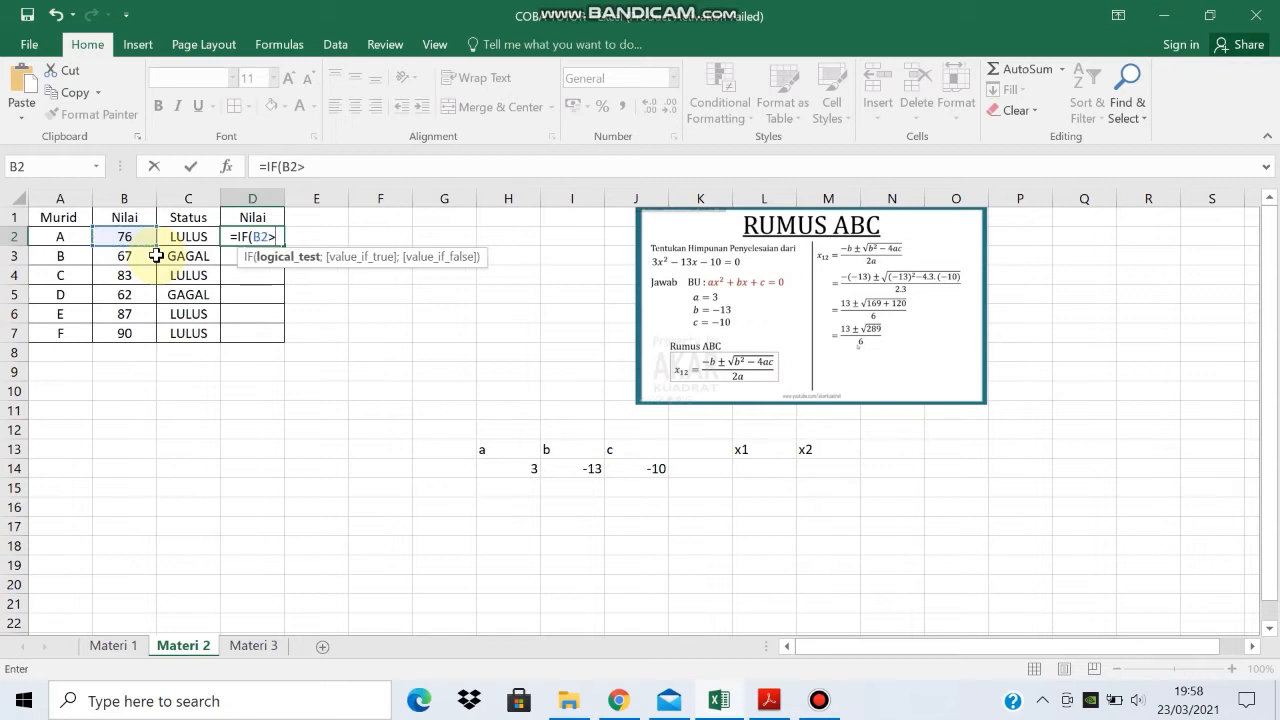
type("=80")
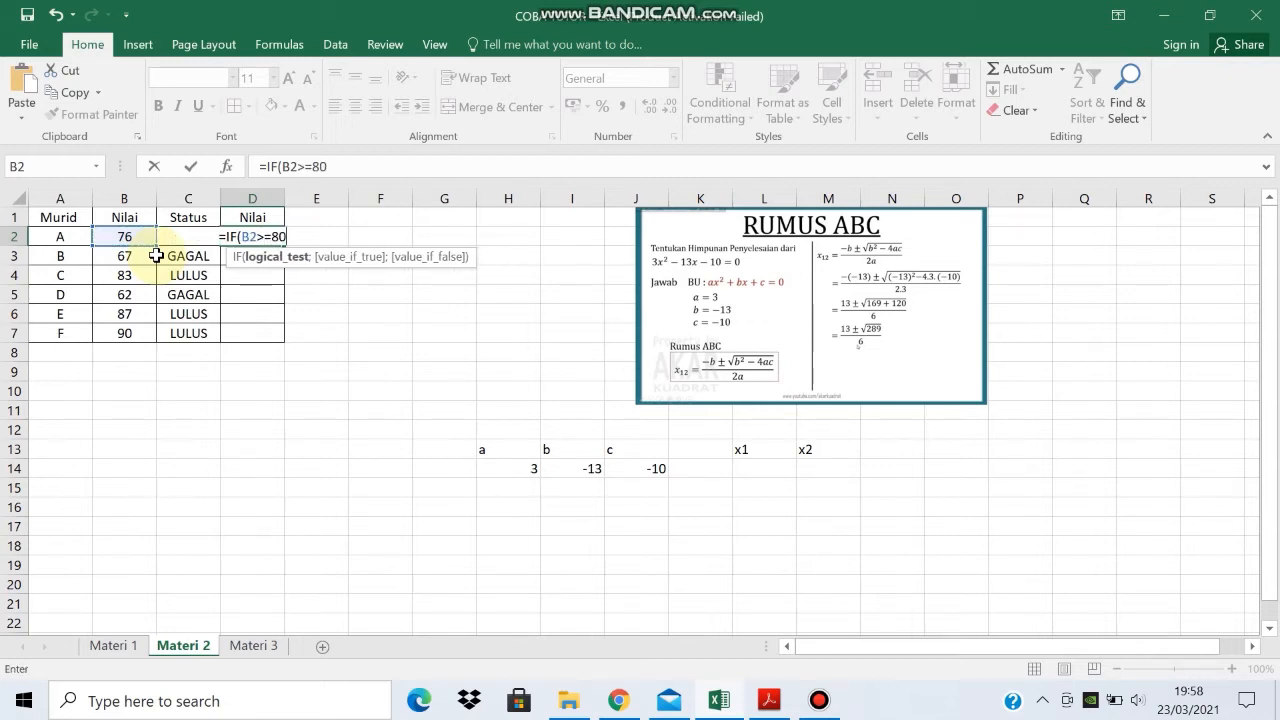
type(";")
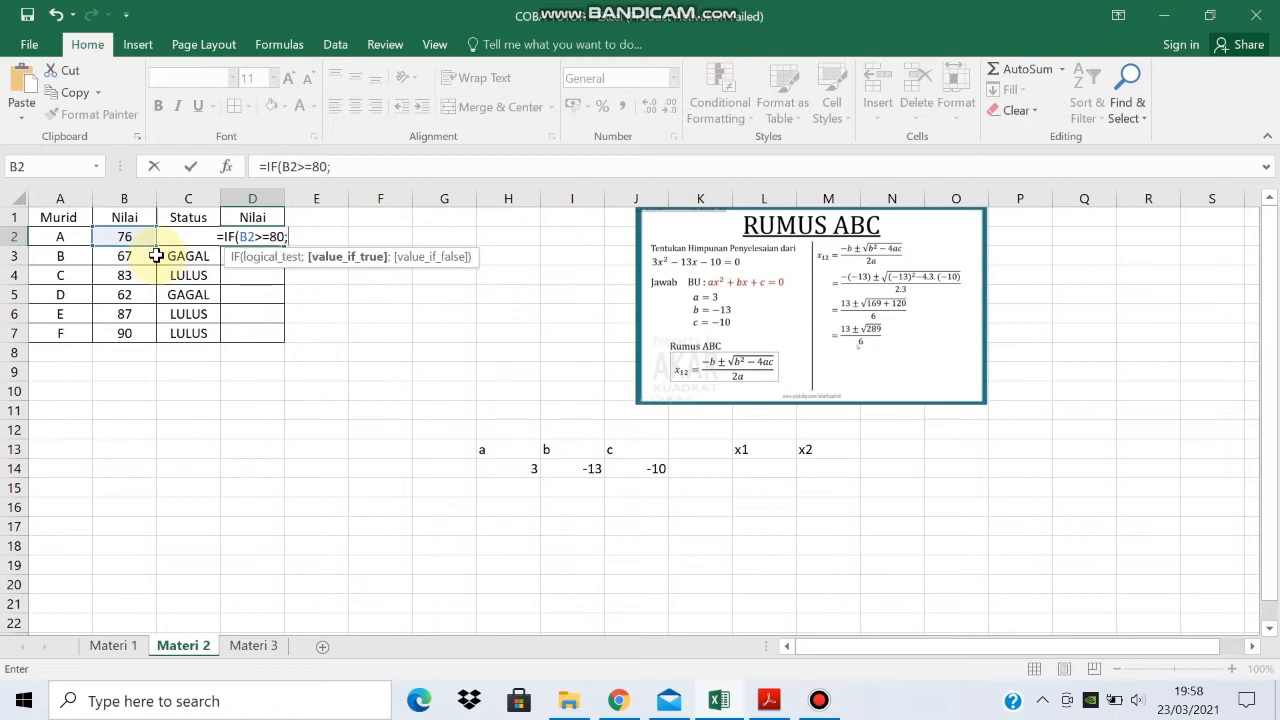
type("\"A\"")
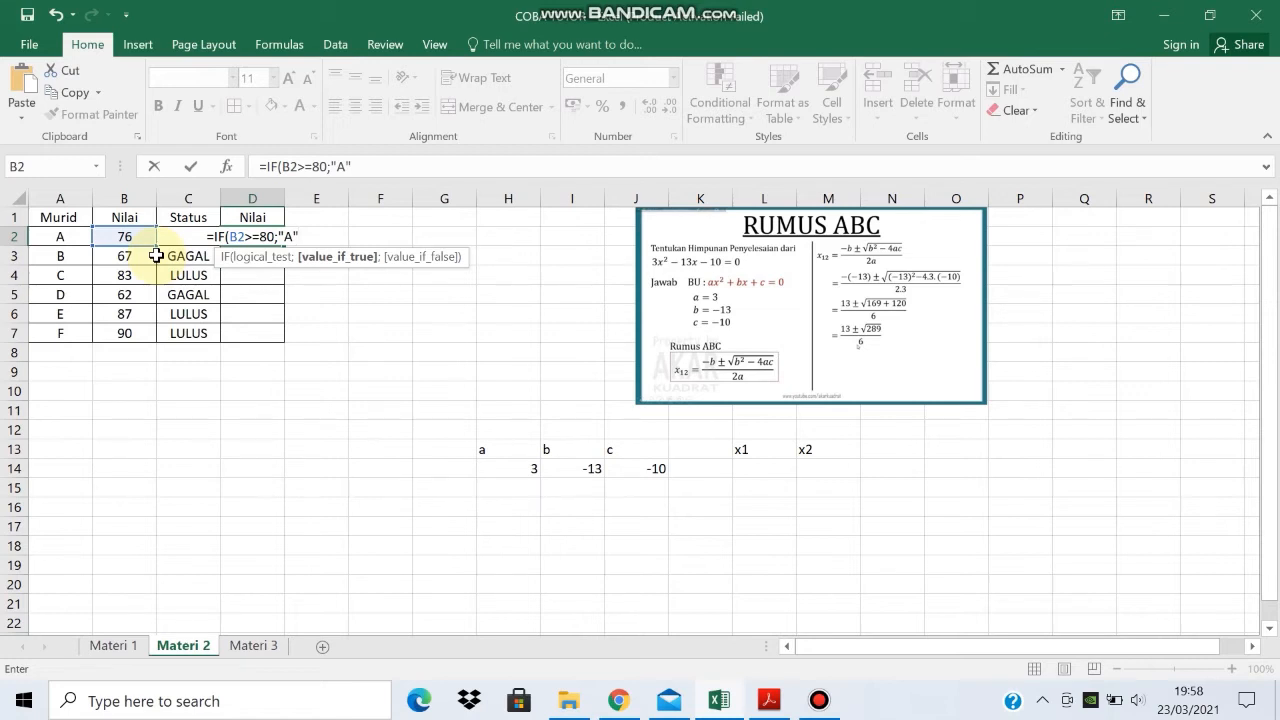
type(";")
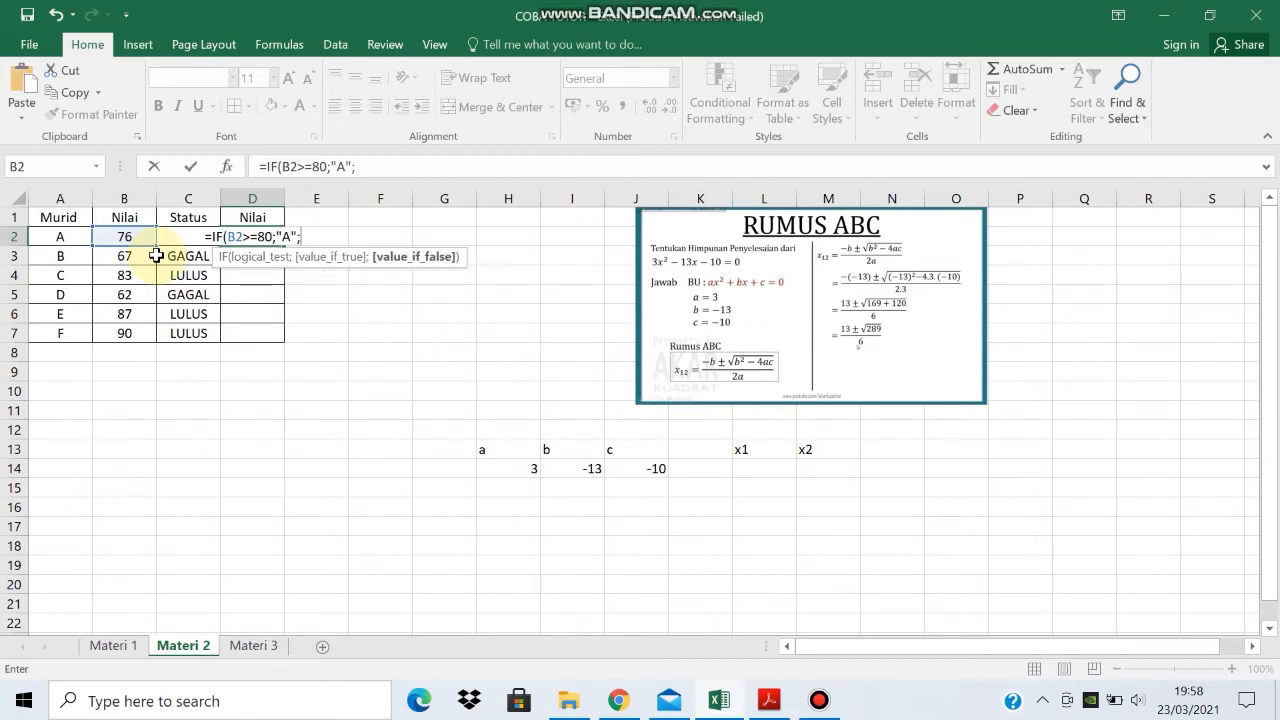
- Nest a second IF in the D2 formula that returns "B" when B2>=70
type("IF")
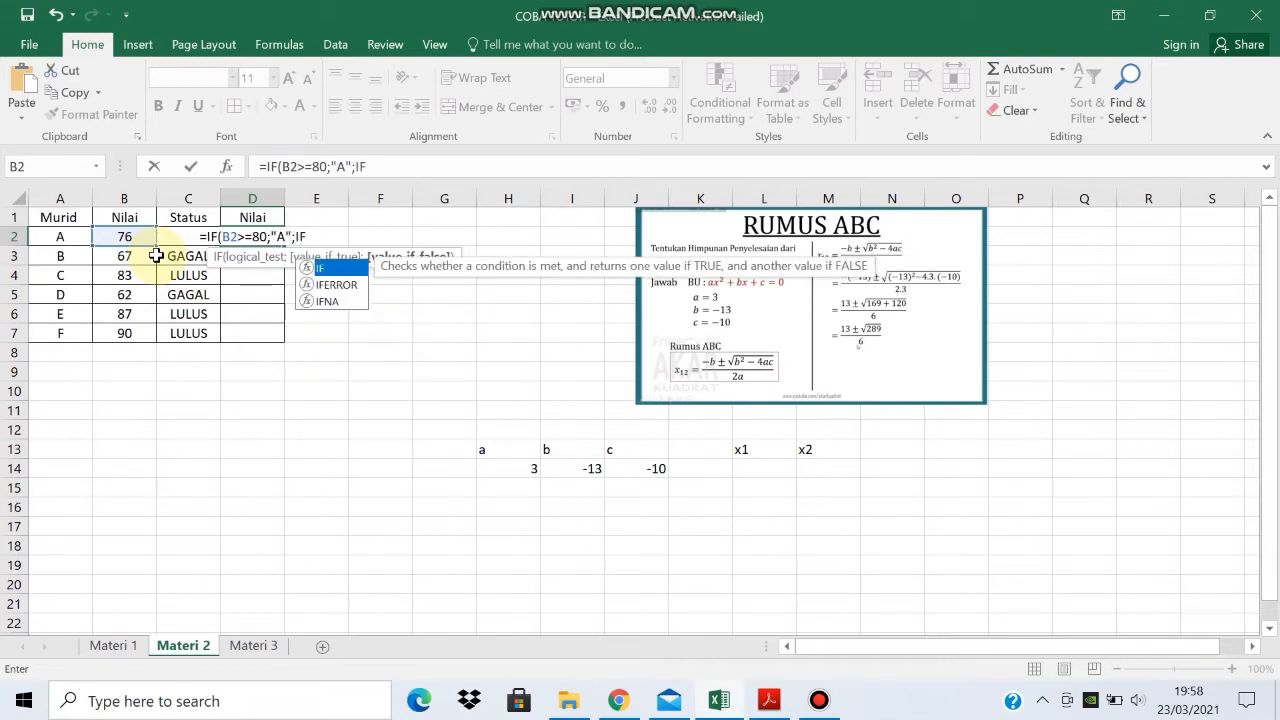
type("(")
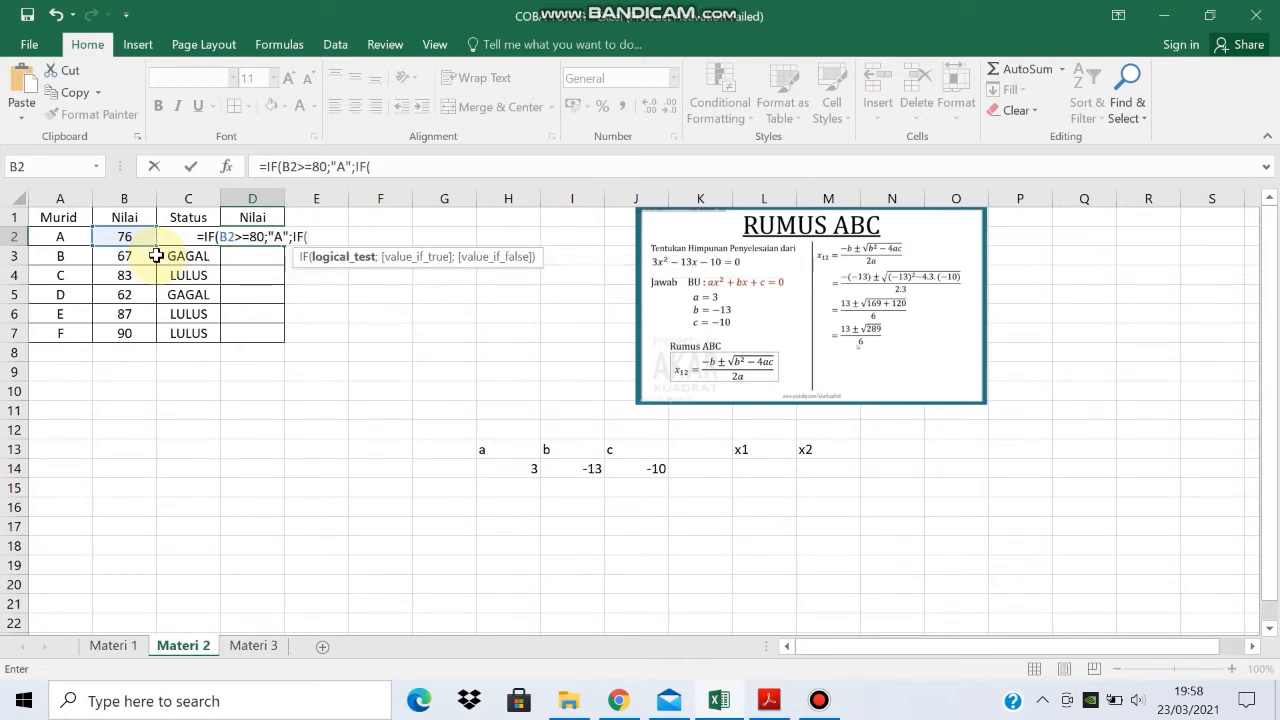
left_click(147, 236)
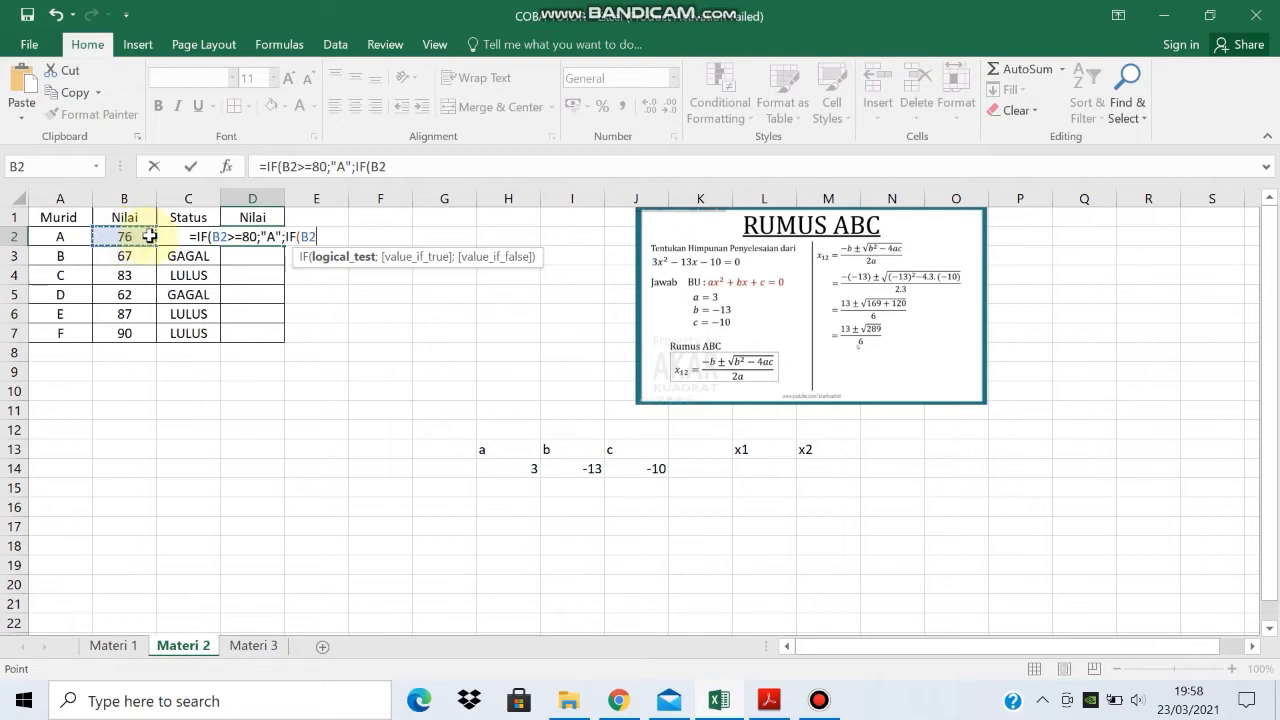
type(">")
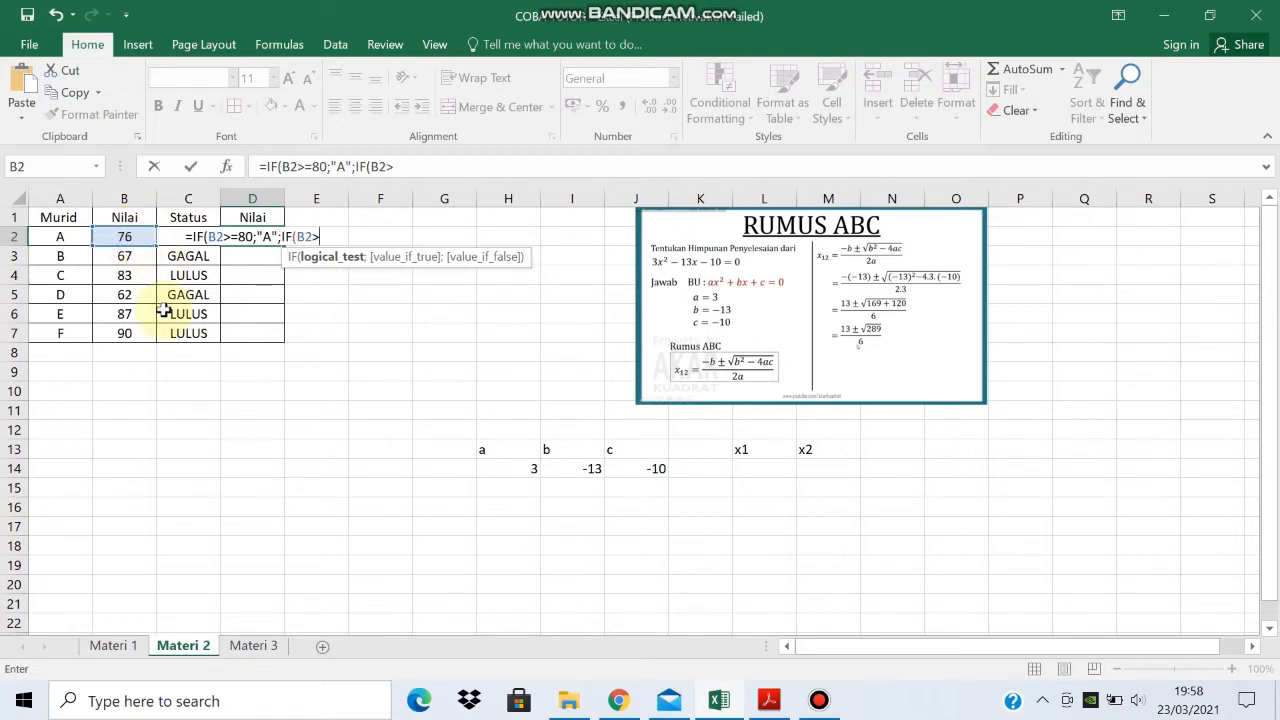
type("=")
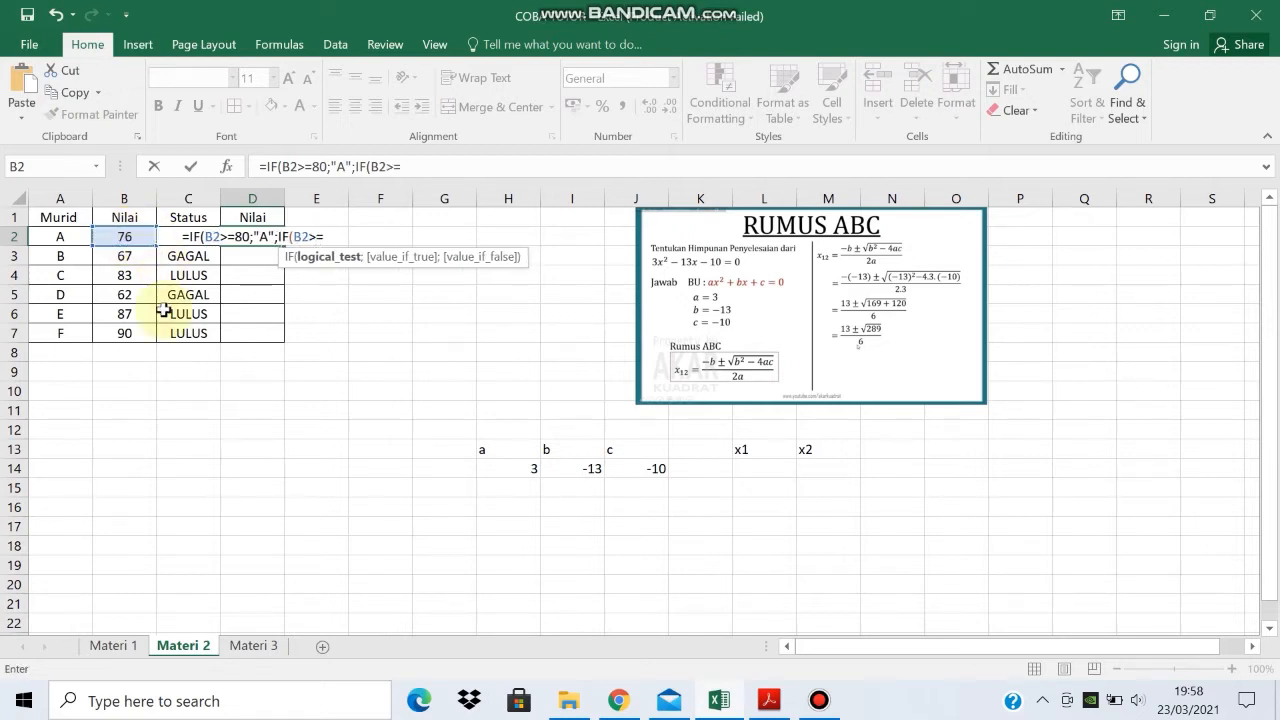
type("70")
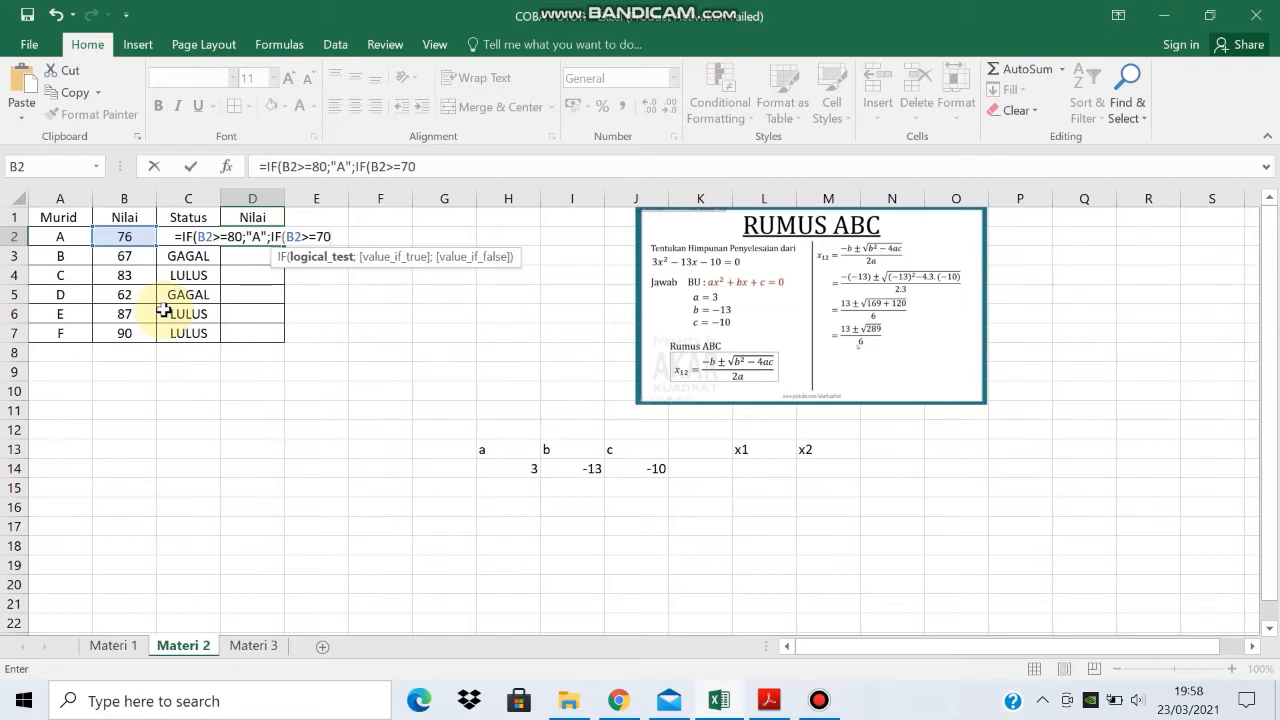
type(";")
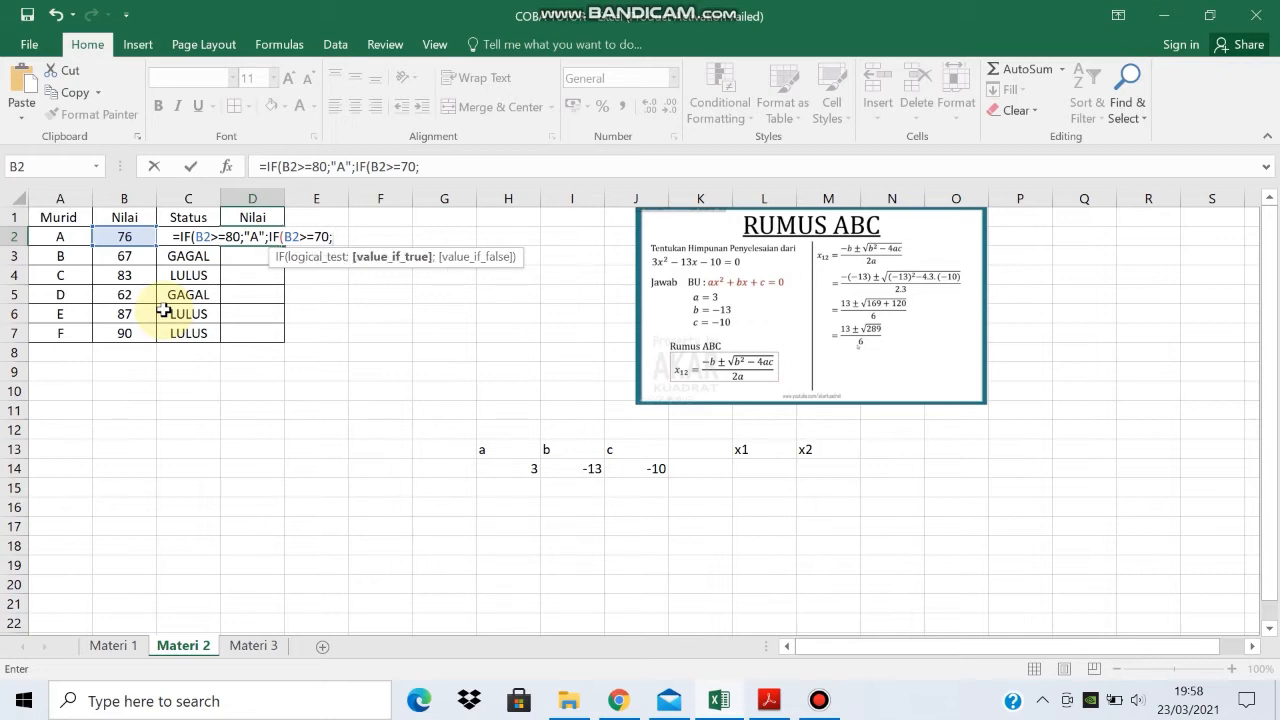
type("\"V")
key("BackSpace")
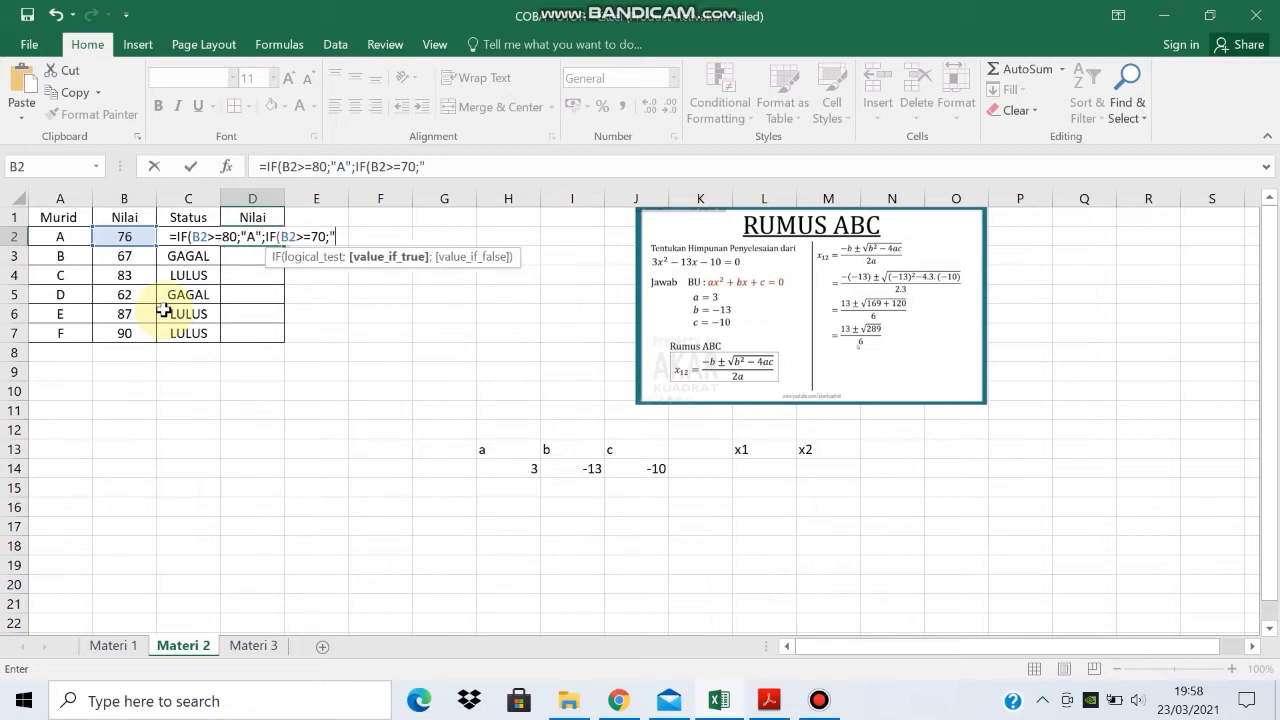
type("B\"")
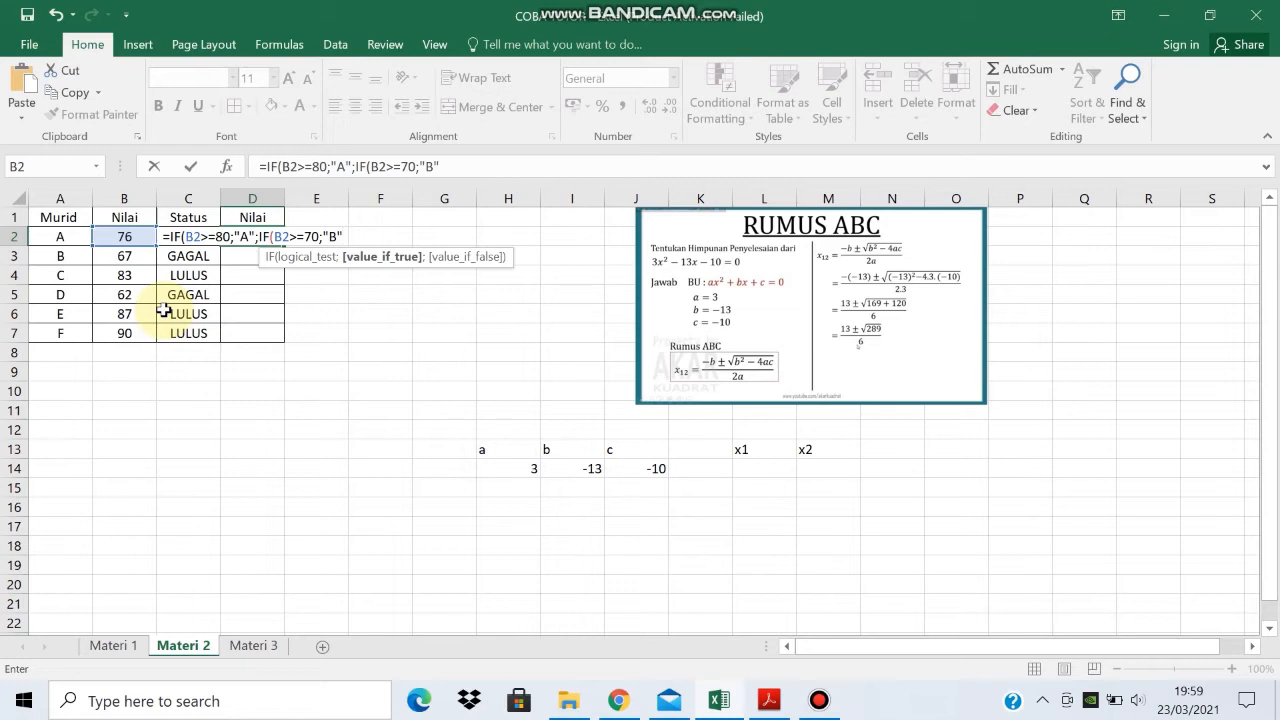
- Complete the nested IF formula in D2 with "C" as the final false result and enter it
type(";")
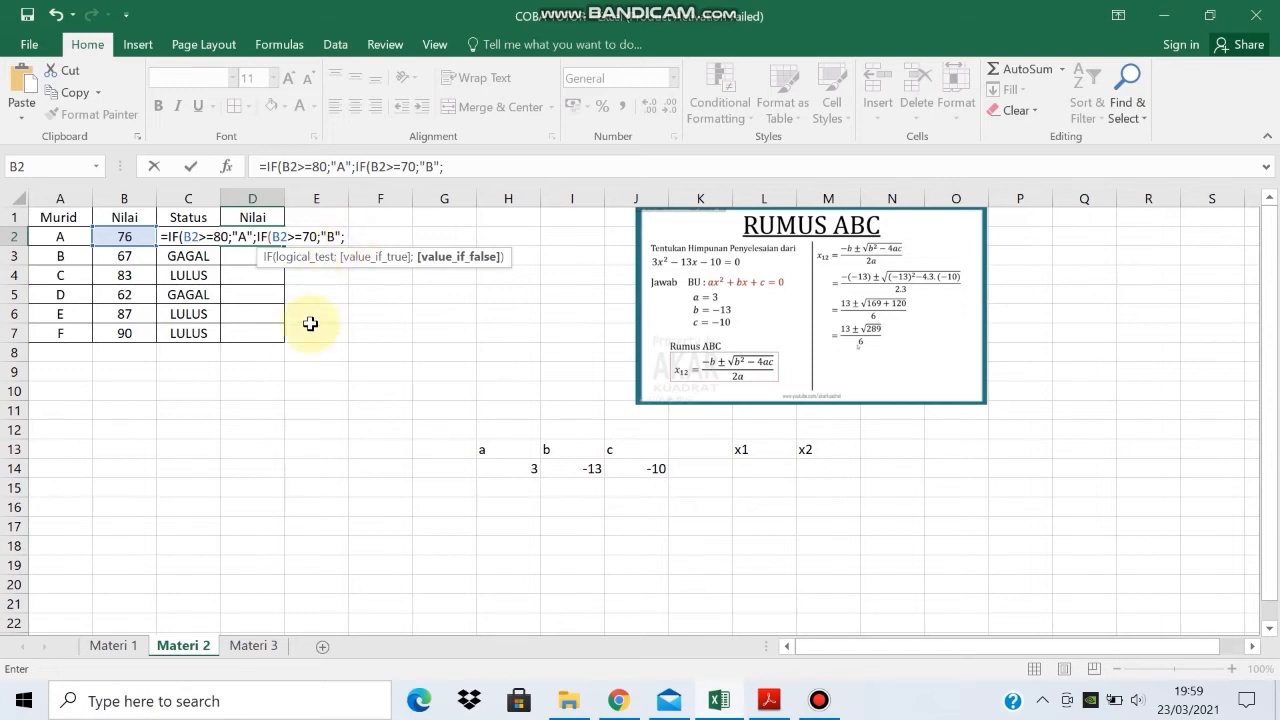
type("\"C\"")
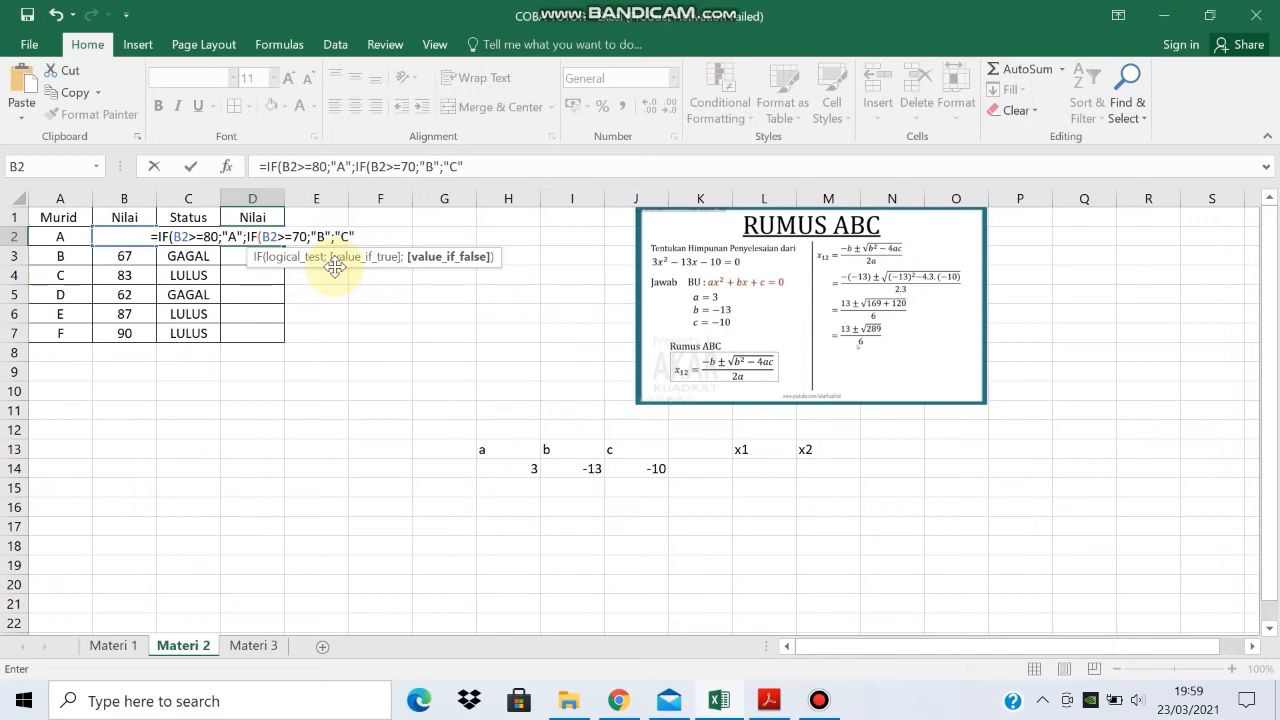
type("))")
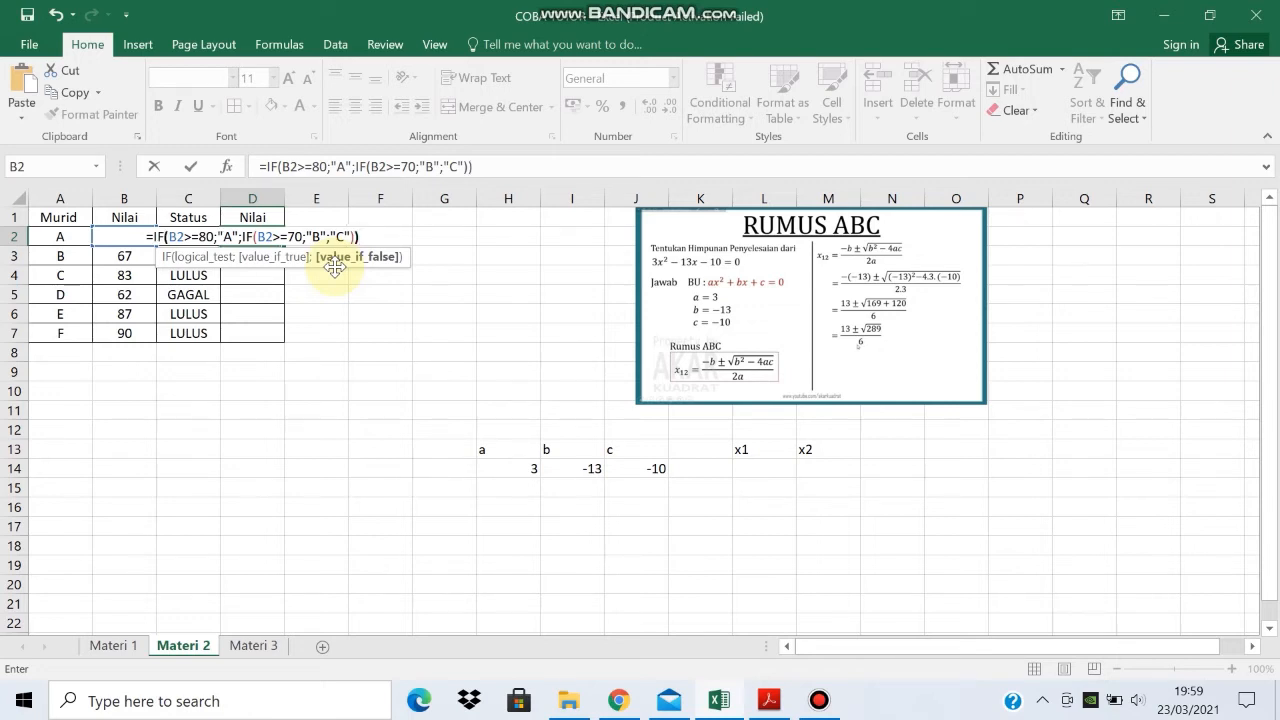
type(")")
key("Return")
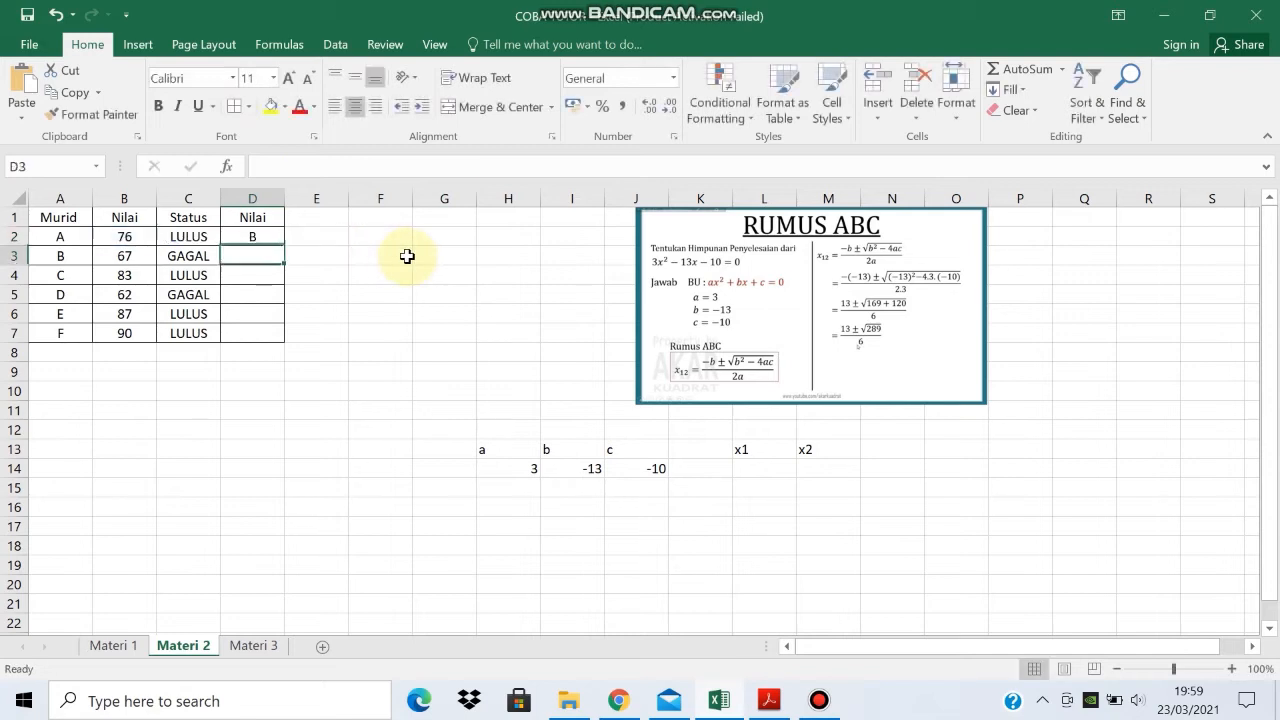
- Fill the letter-grade formula from D2 down to D7 and check the copied formulas in D4 and D3
left_click(275, 241)
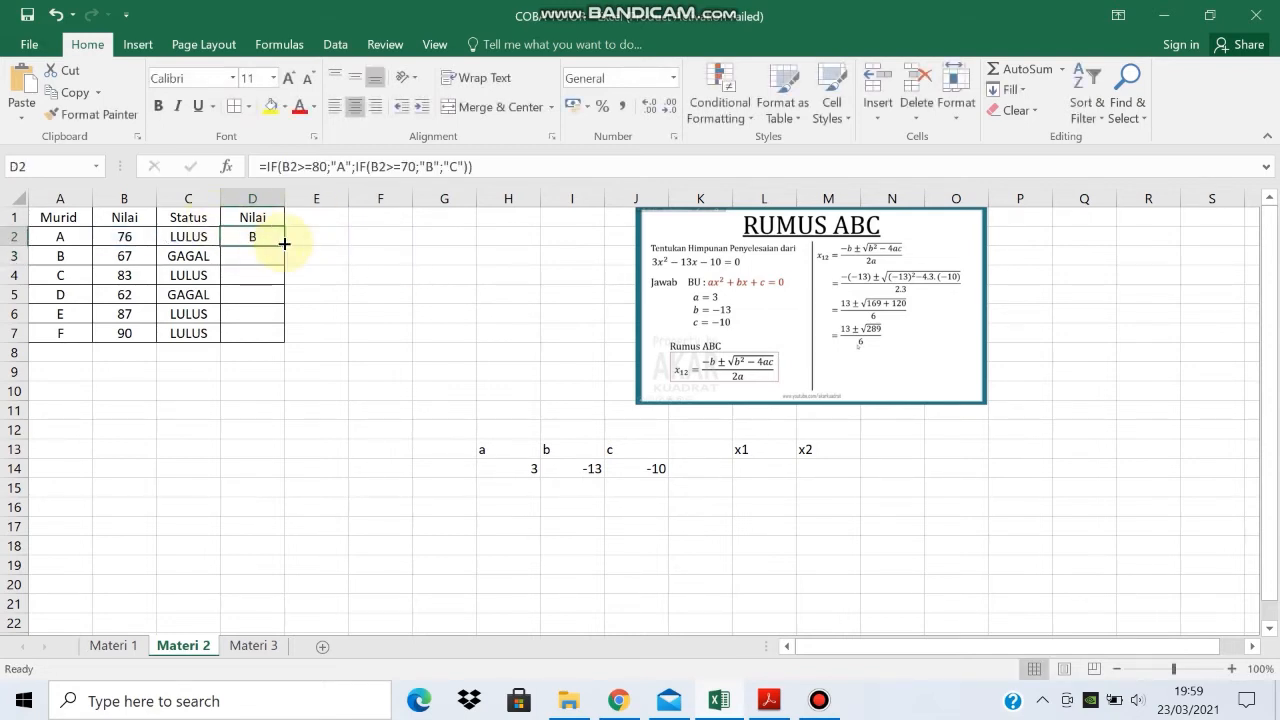
left_click_drag(284, 243, 286, 342)
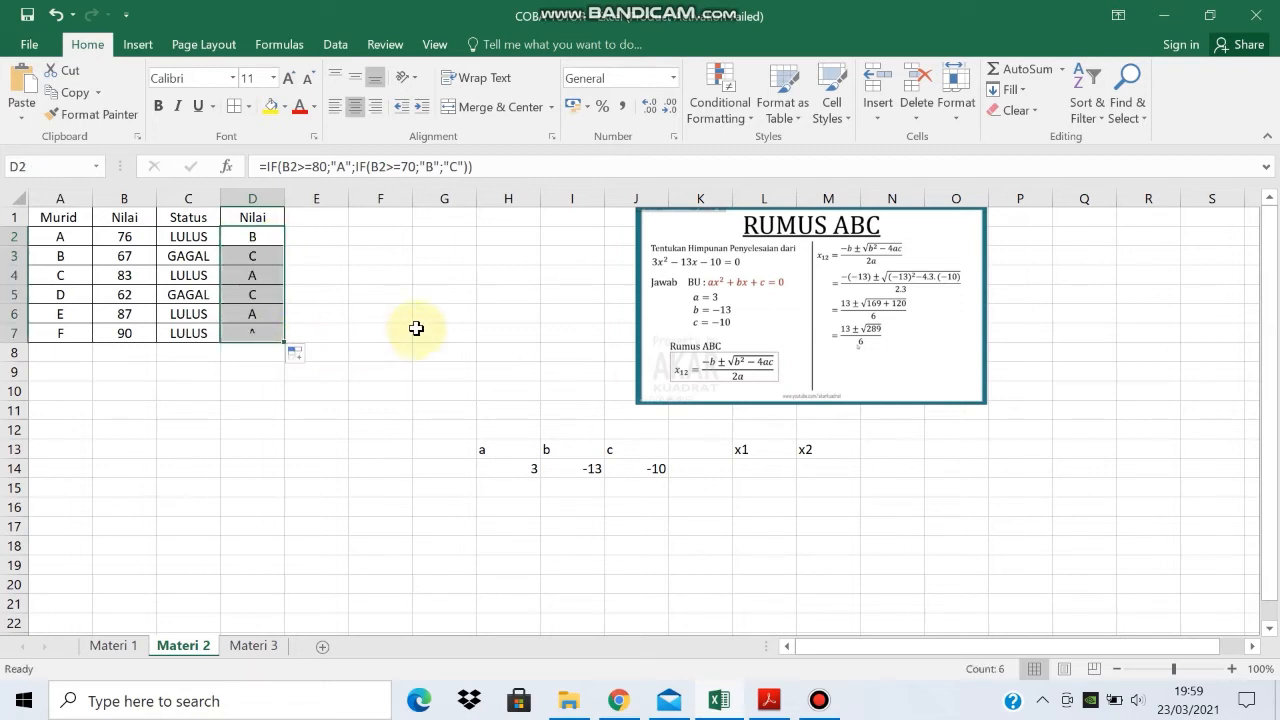
left_click(272, 278)
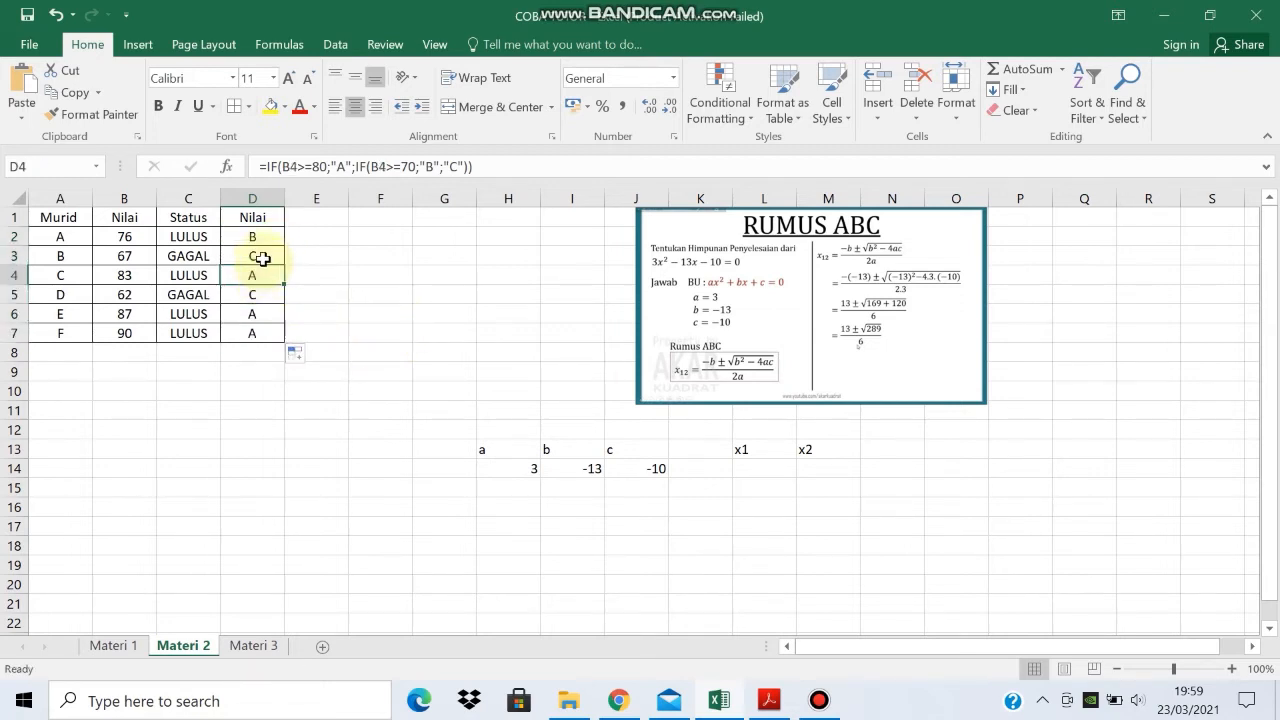
left_click(262, 259)
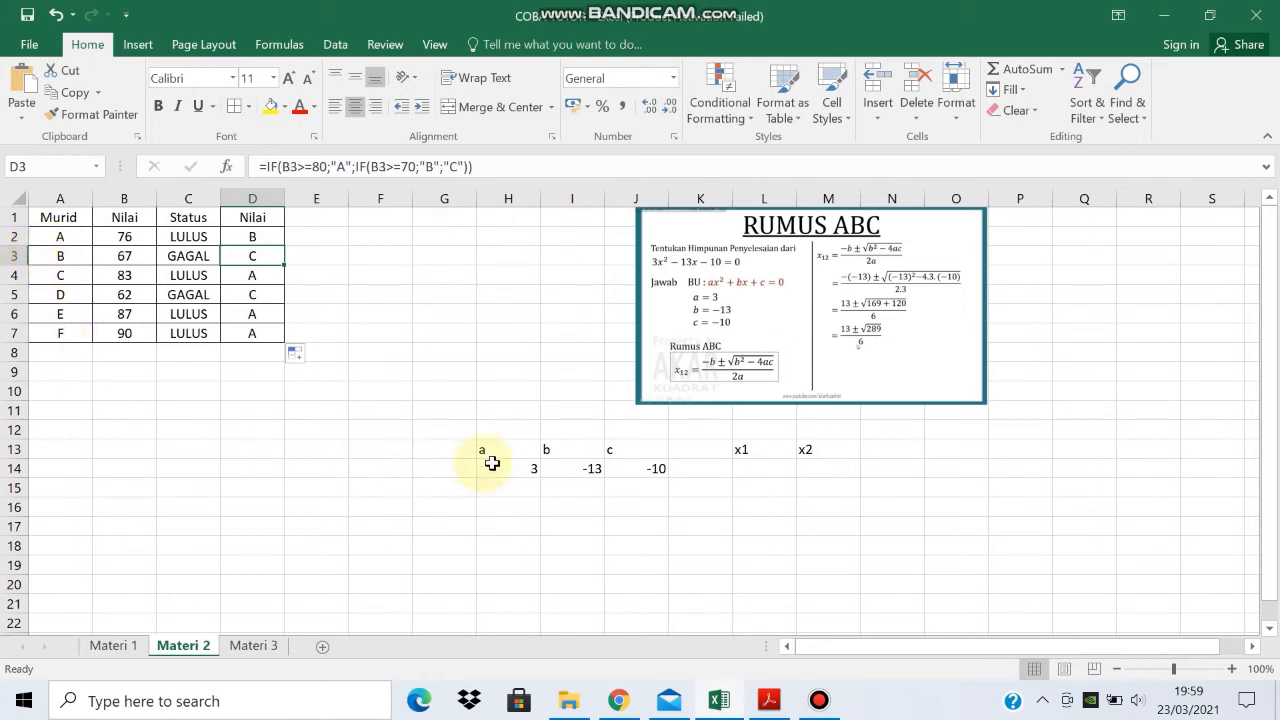
- Start the quadratic formula for x1 in cell L14 with the opening part =(-I14+
left_click(751, 474)
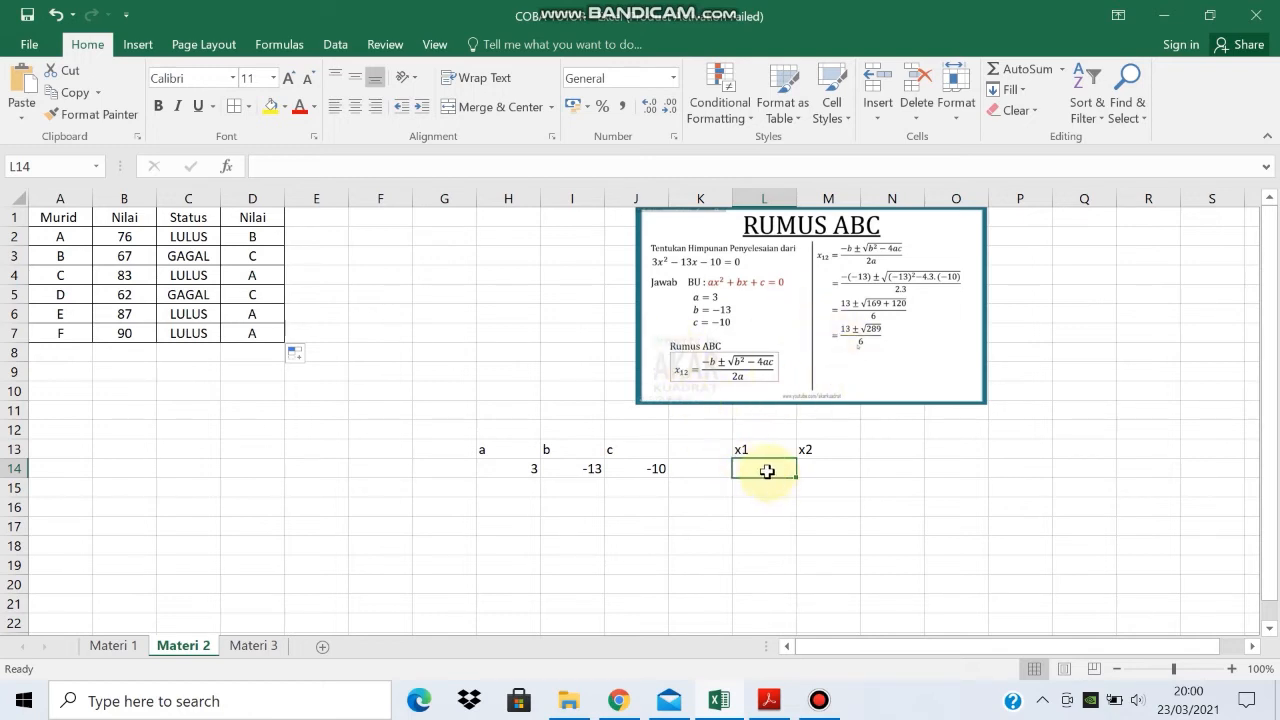
type("=")
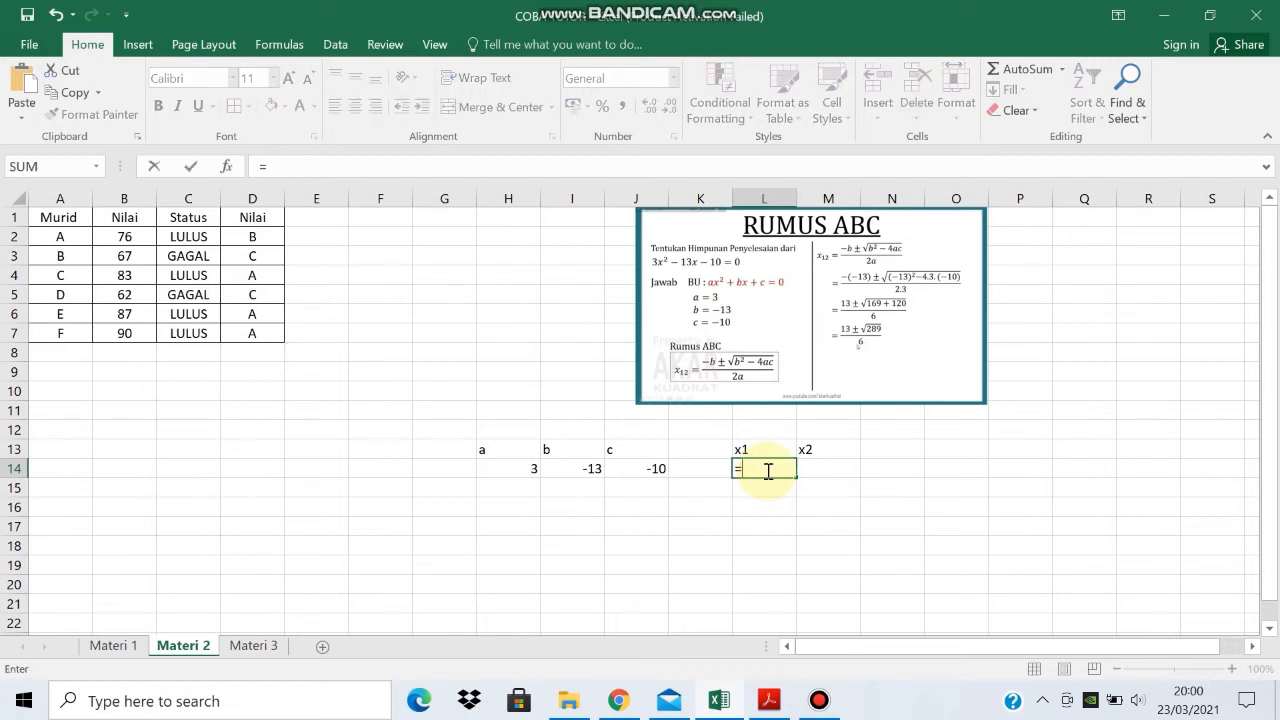
type("-")
left_click(584, 466)
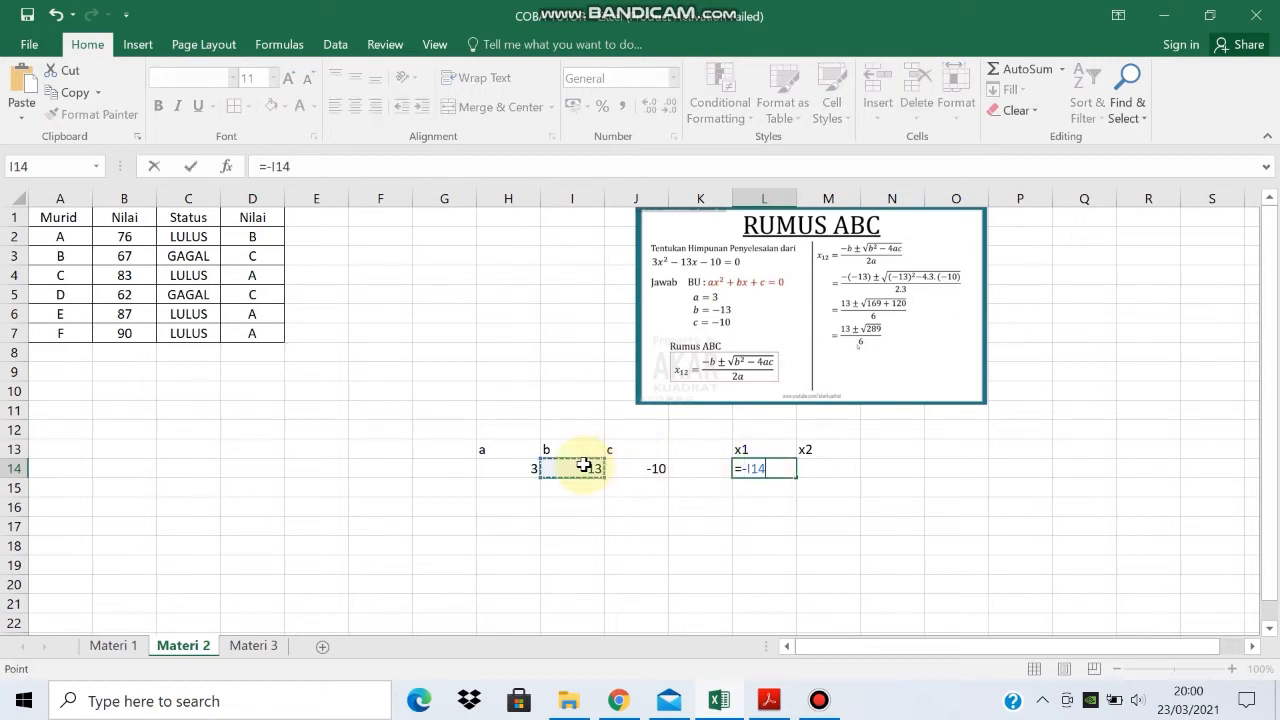
left_click(745, 468)
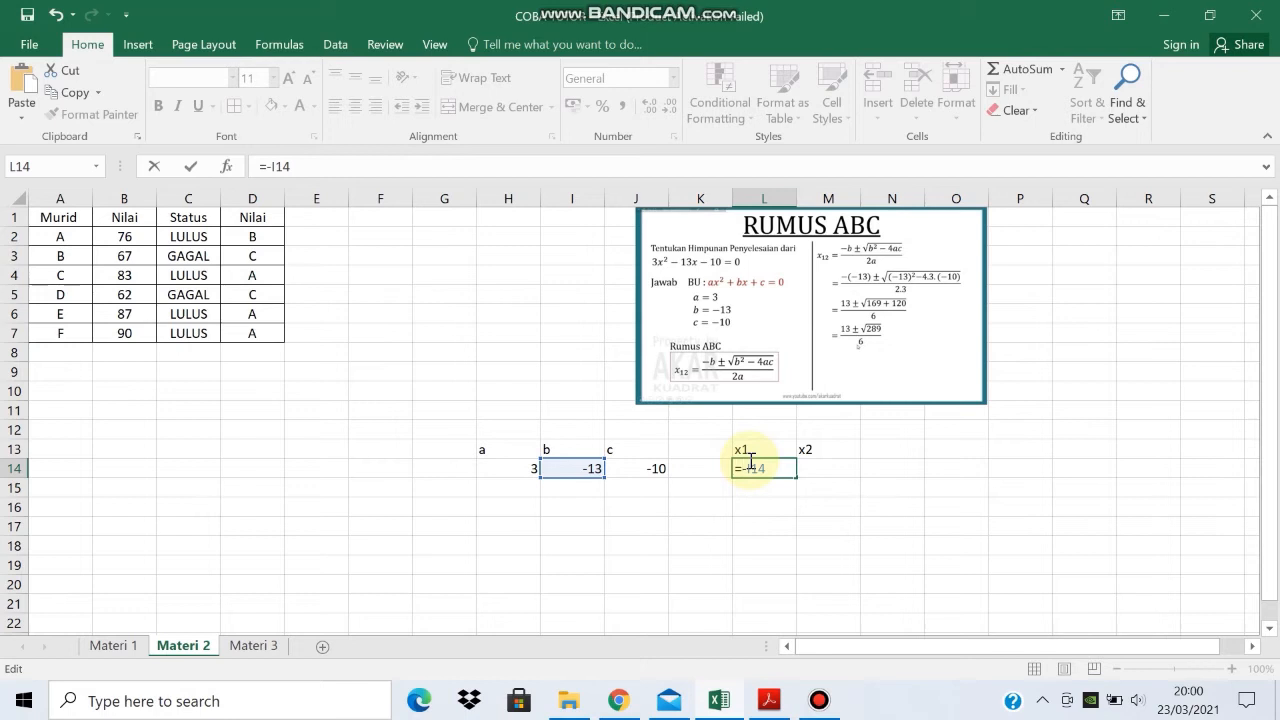
type("(")
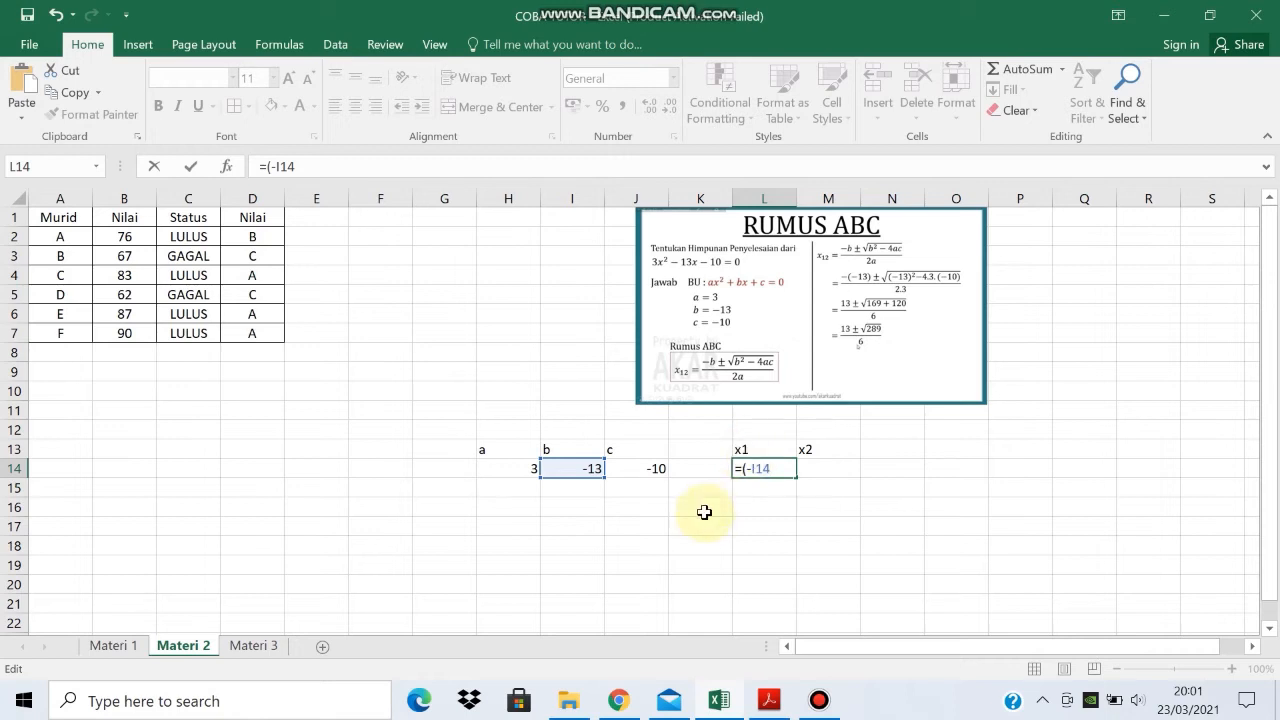
type("+")
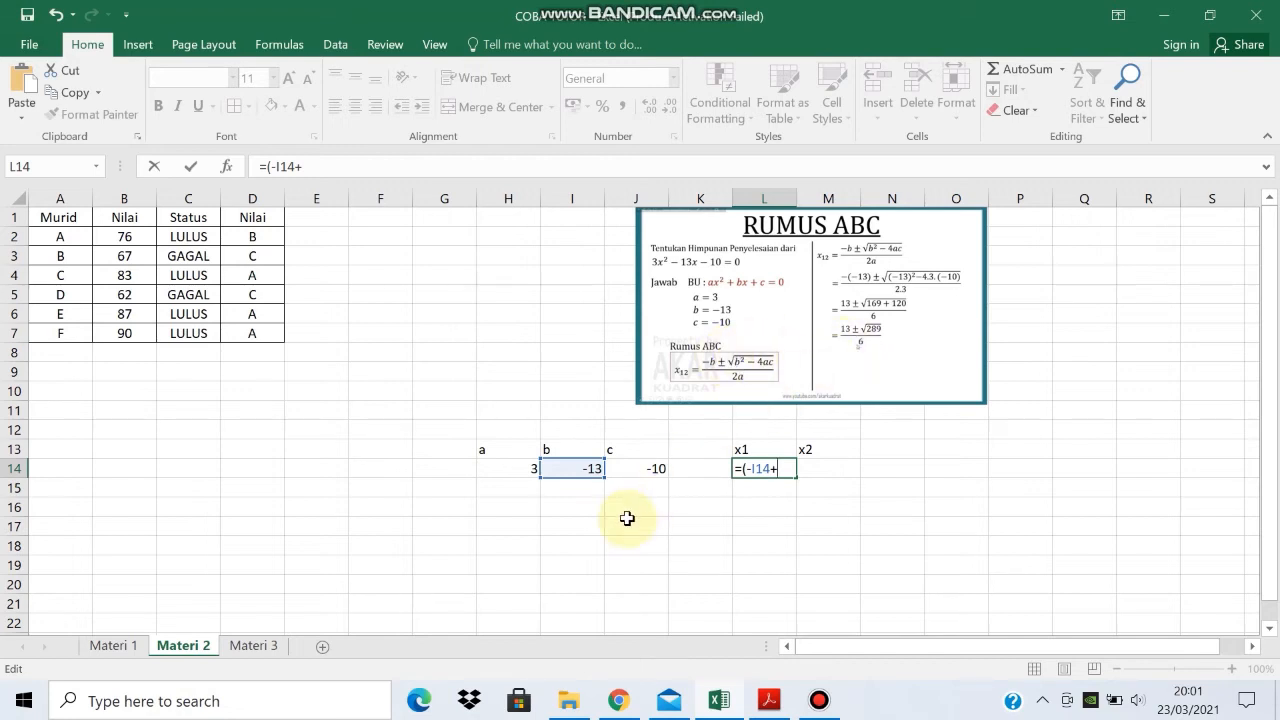
- Add a SQRT function to the L14 formula, beginning its argument with I14^2-4*
type("(")
key("BackSpace")
type("SQRT")
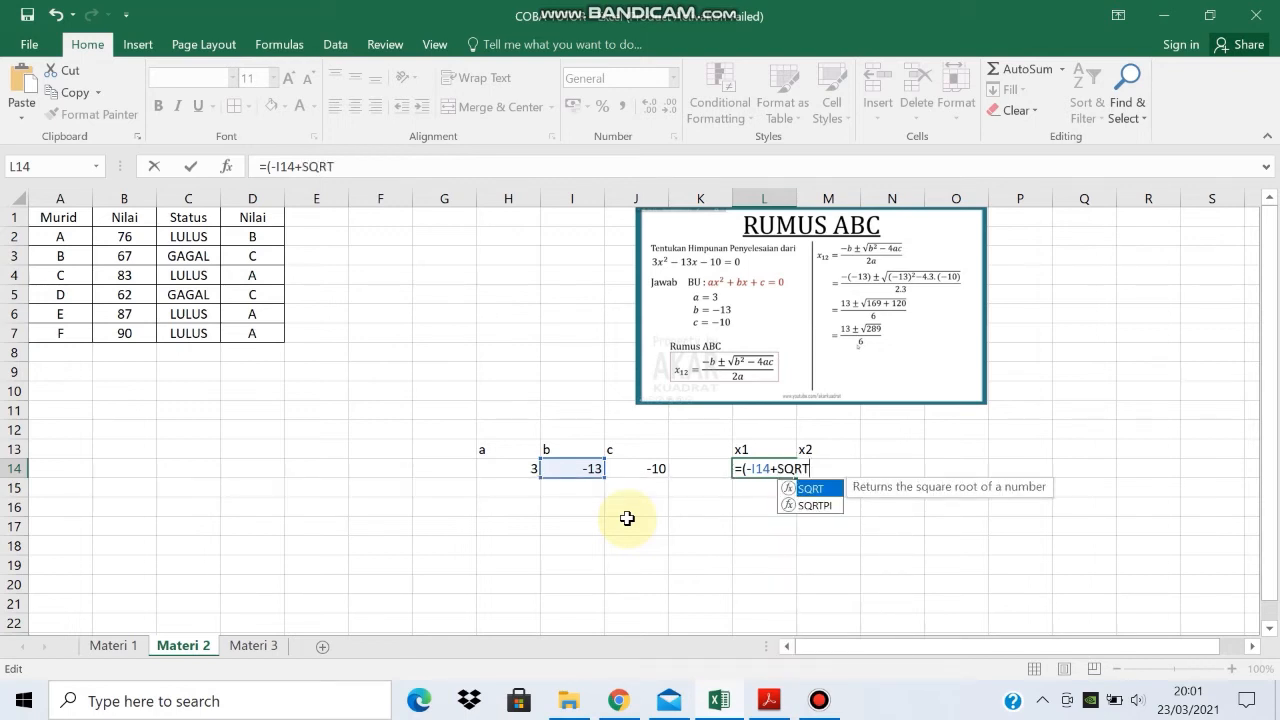
type("(")
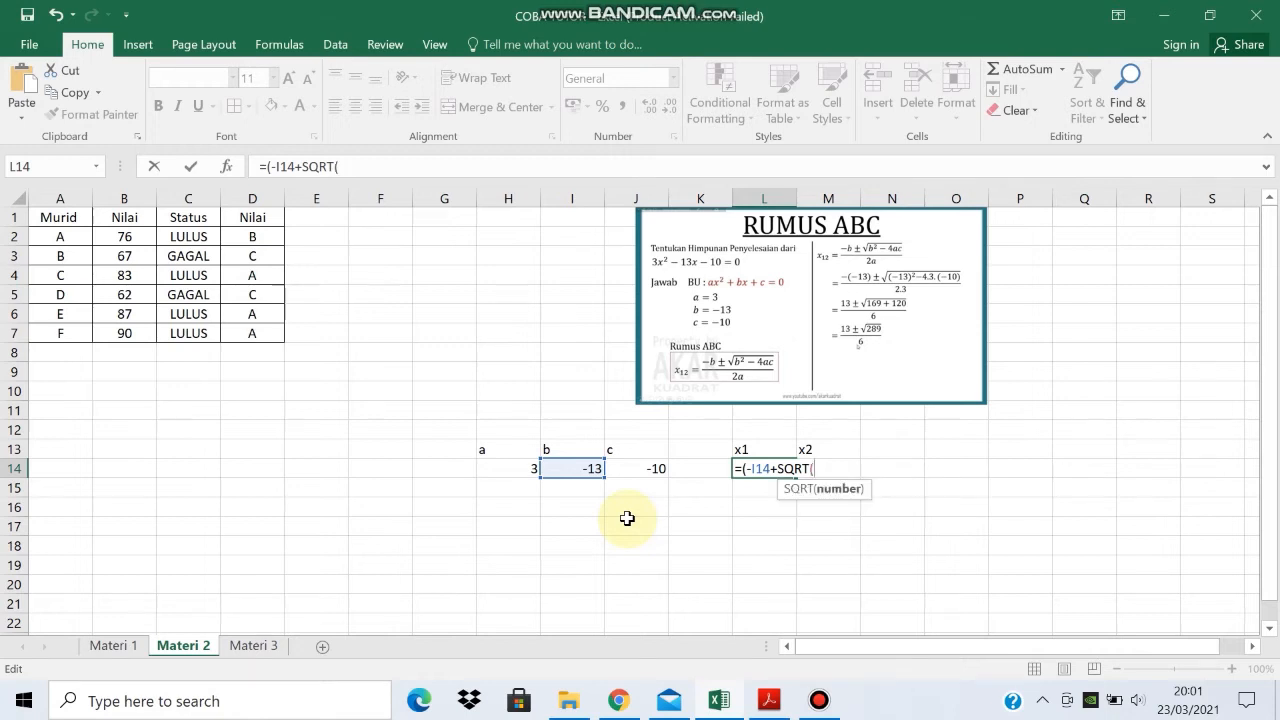
left_click(577, 467)
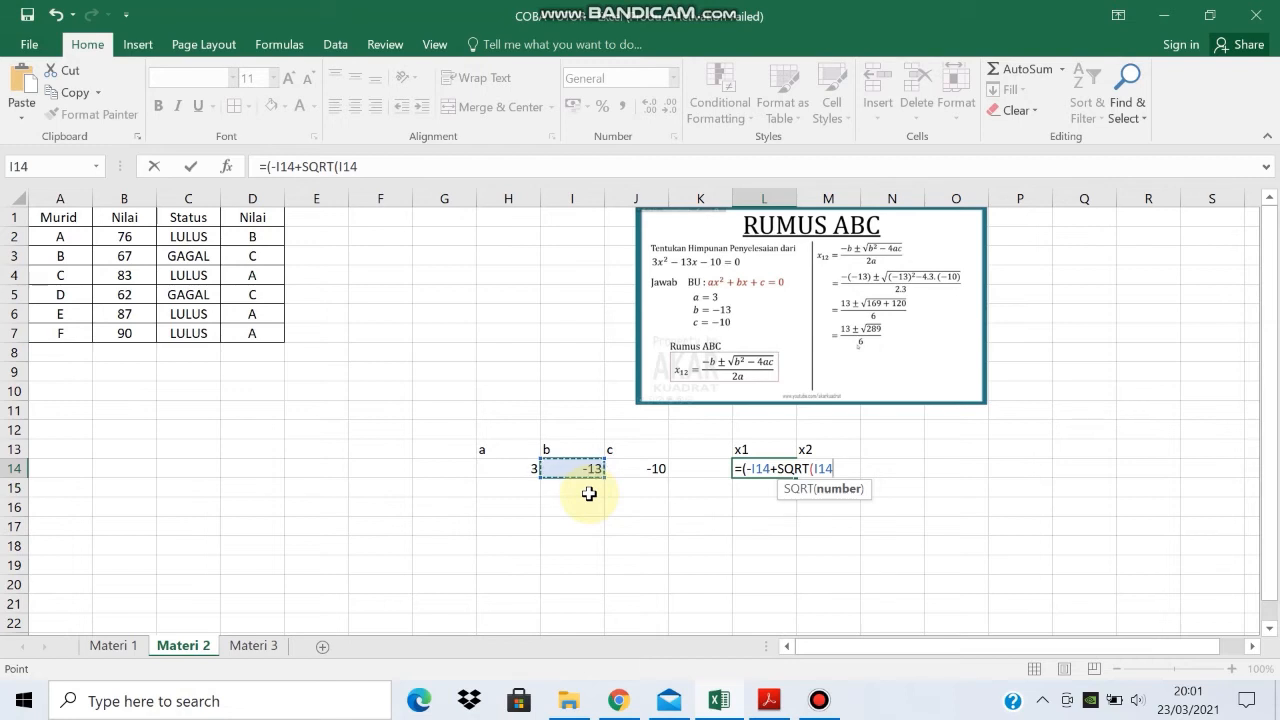
type("*")
key("BackSpace")
type("^")
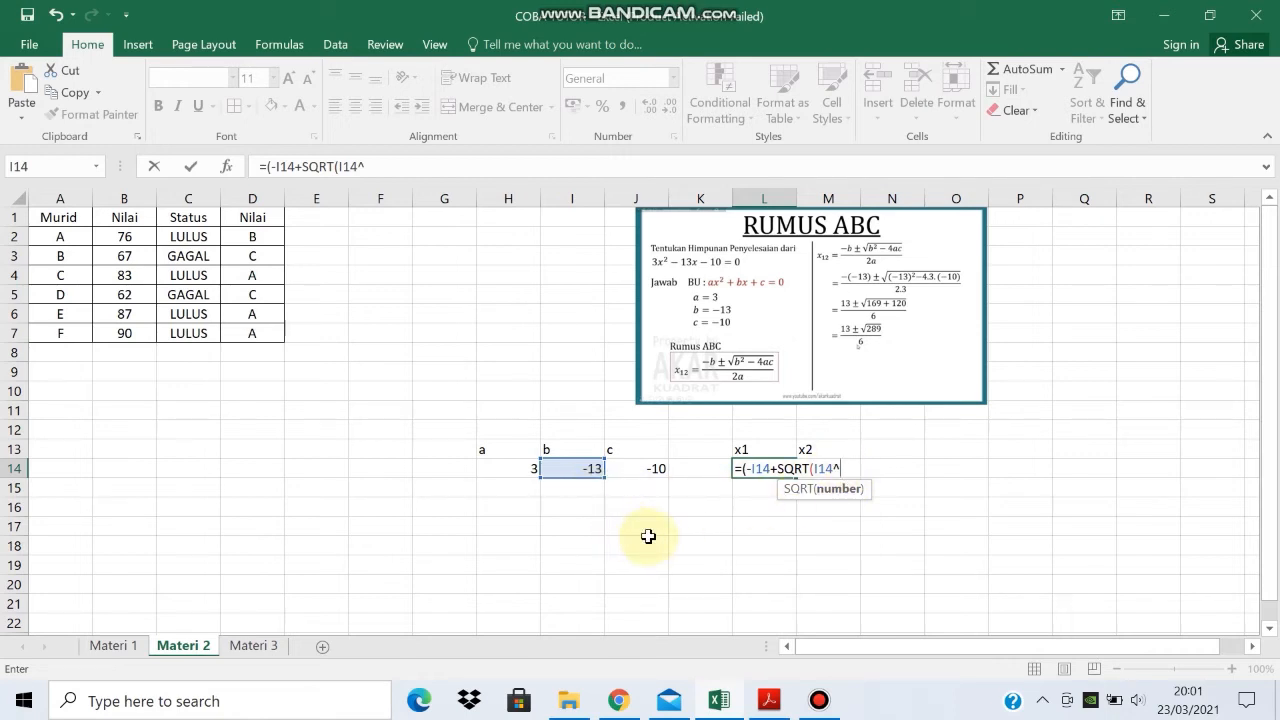
type("2-4*")
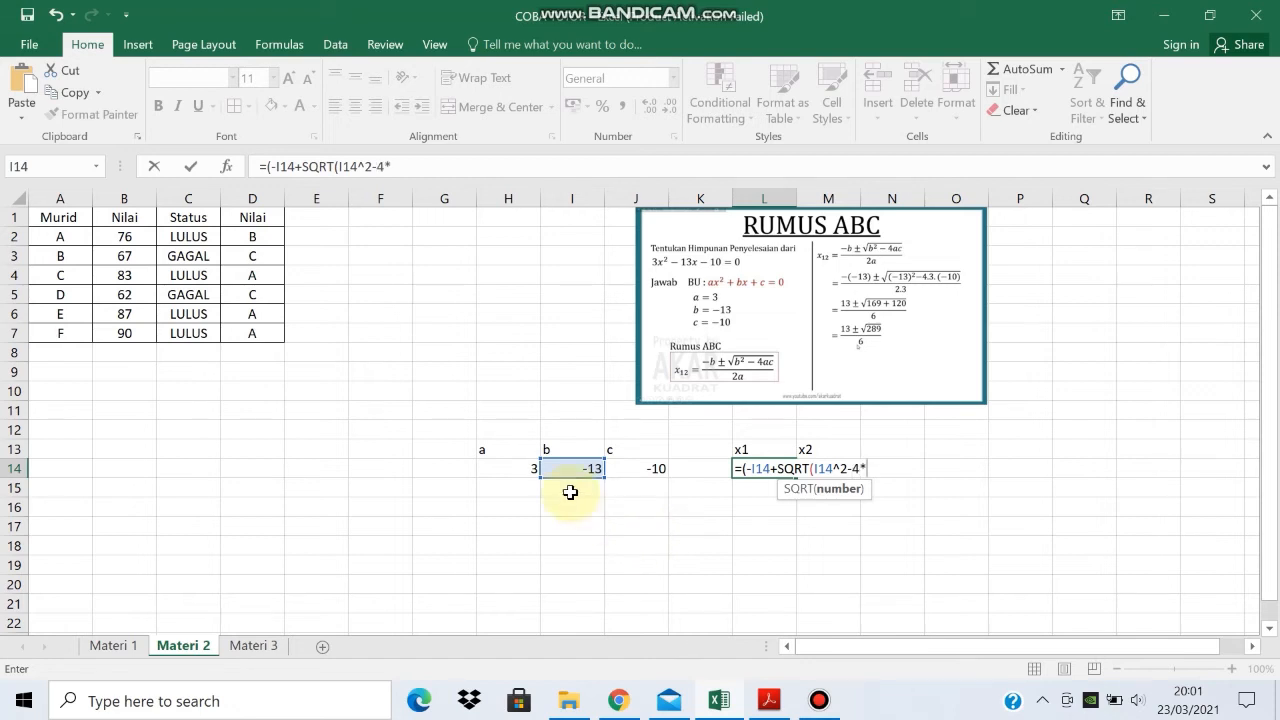
- Finish the SQRT argument in L14 with H14*J14 and close both the root and the numerator
left_click(524, 471)
type("*")
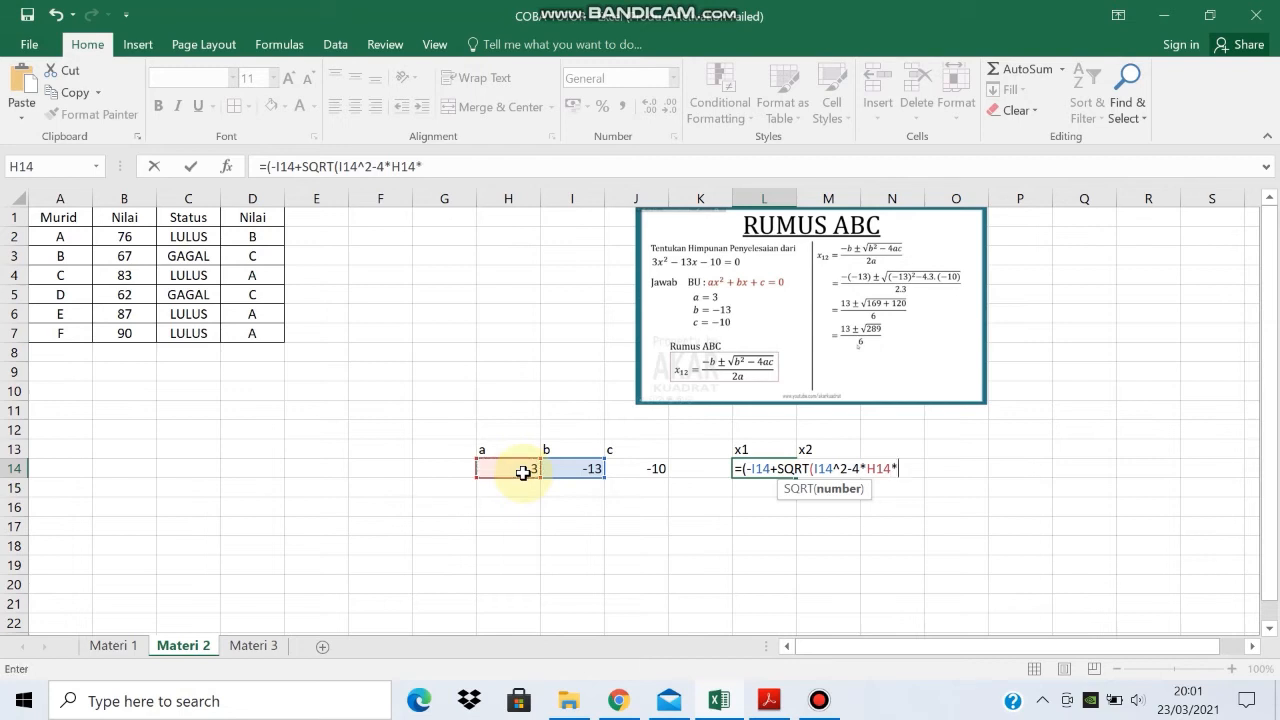
left_click(658, 468)
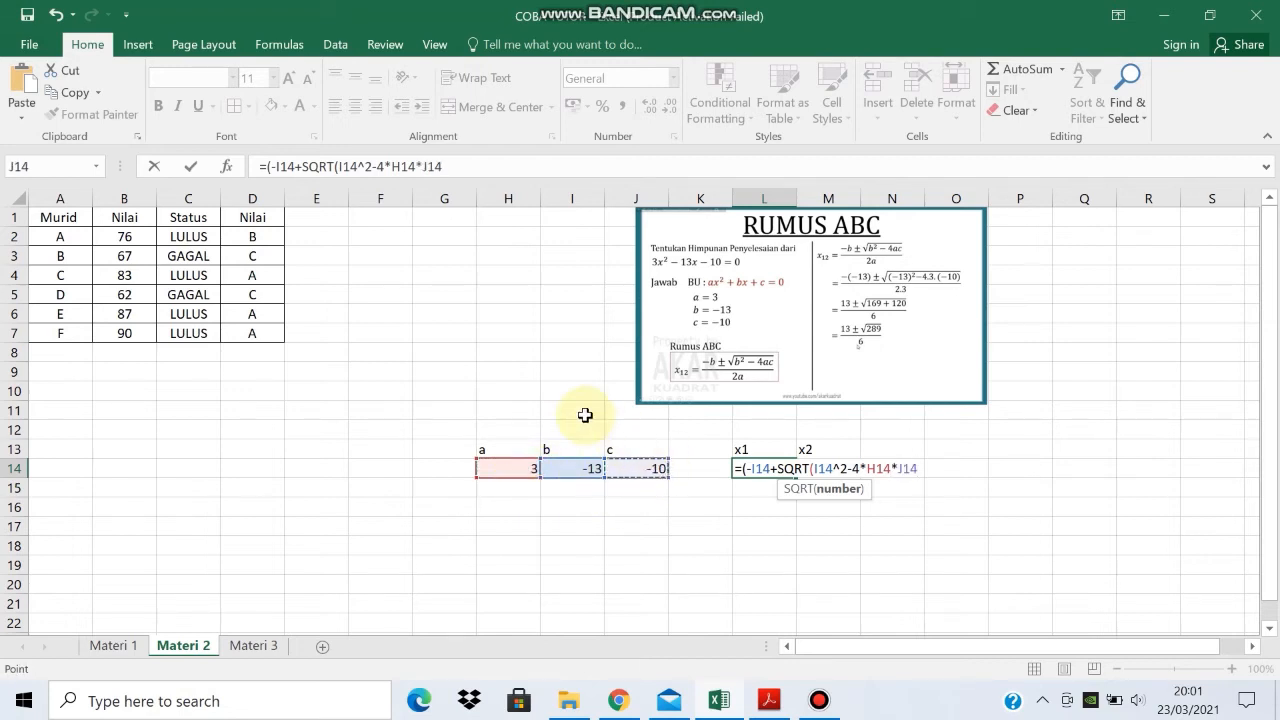
type(")")
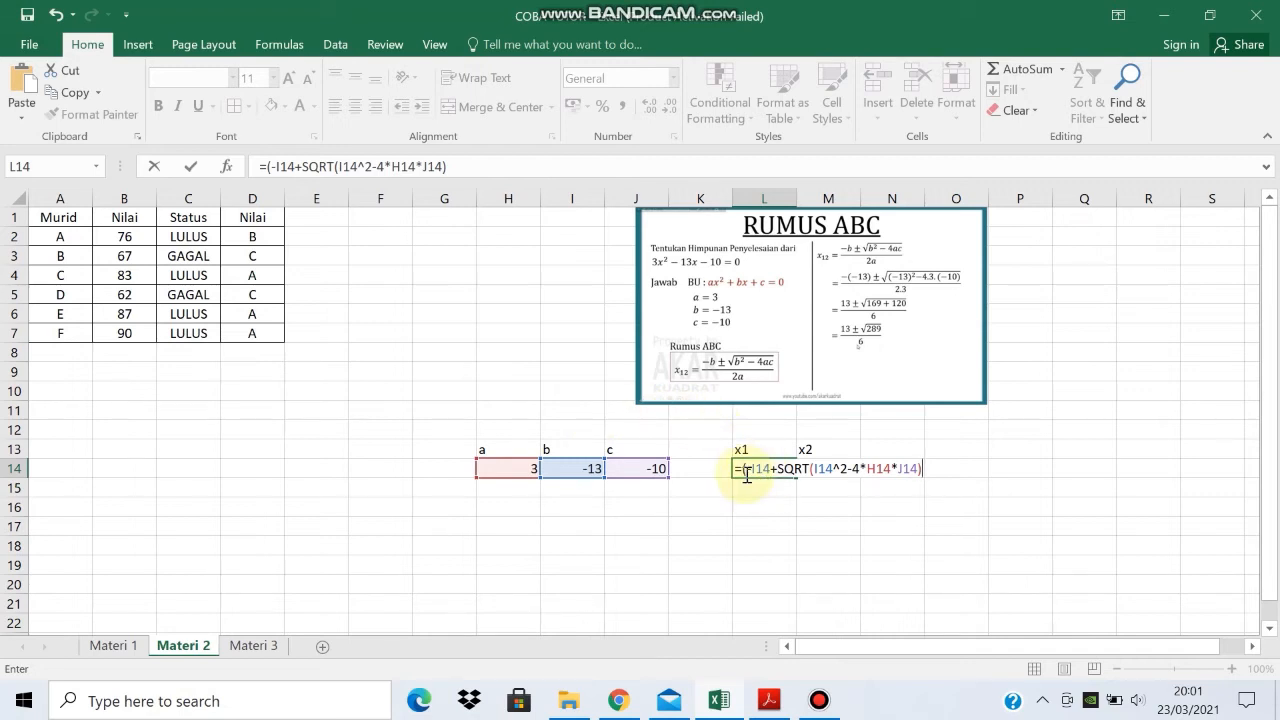
type(")")
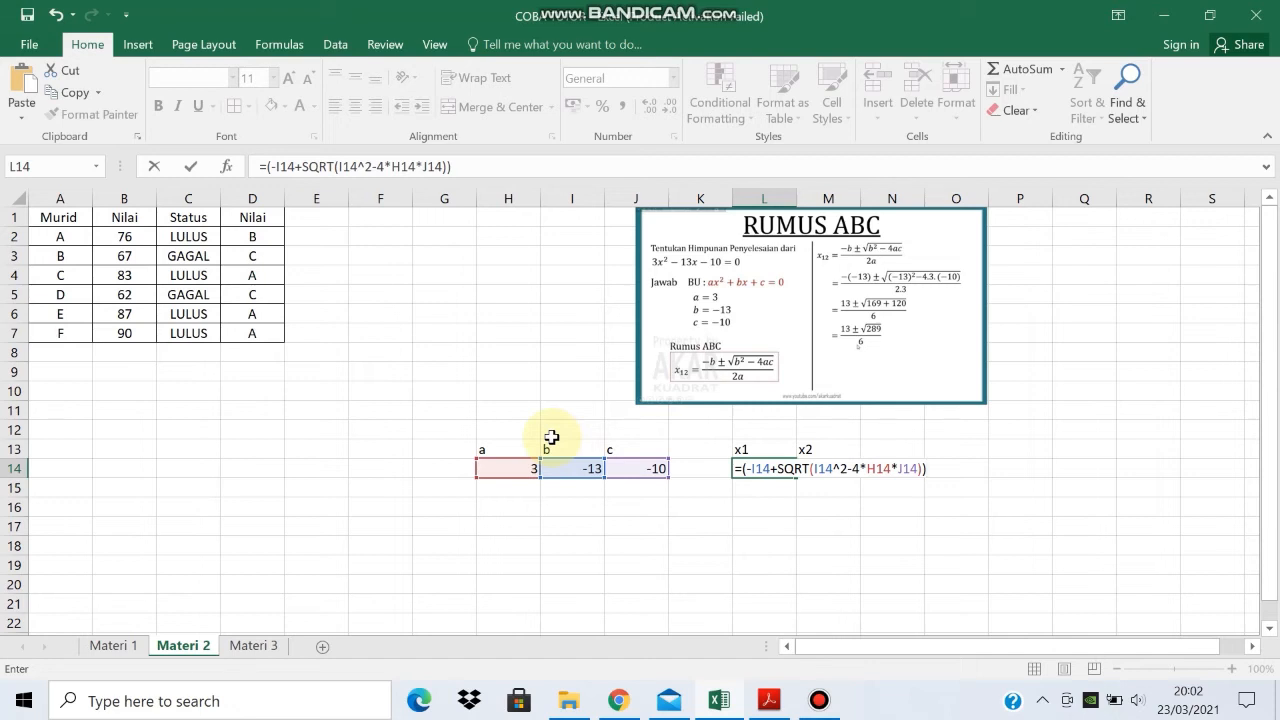
- Divide the numerator of the x1 formula in L14 by (2*H14)
type("/(2*")
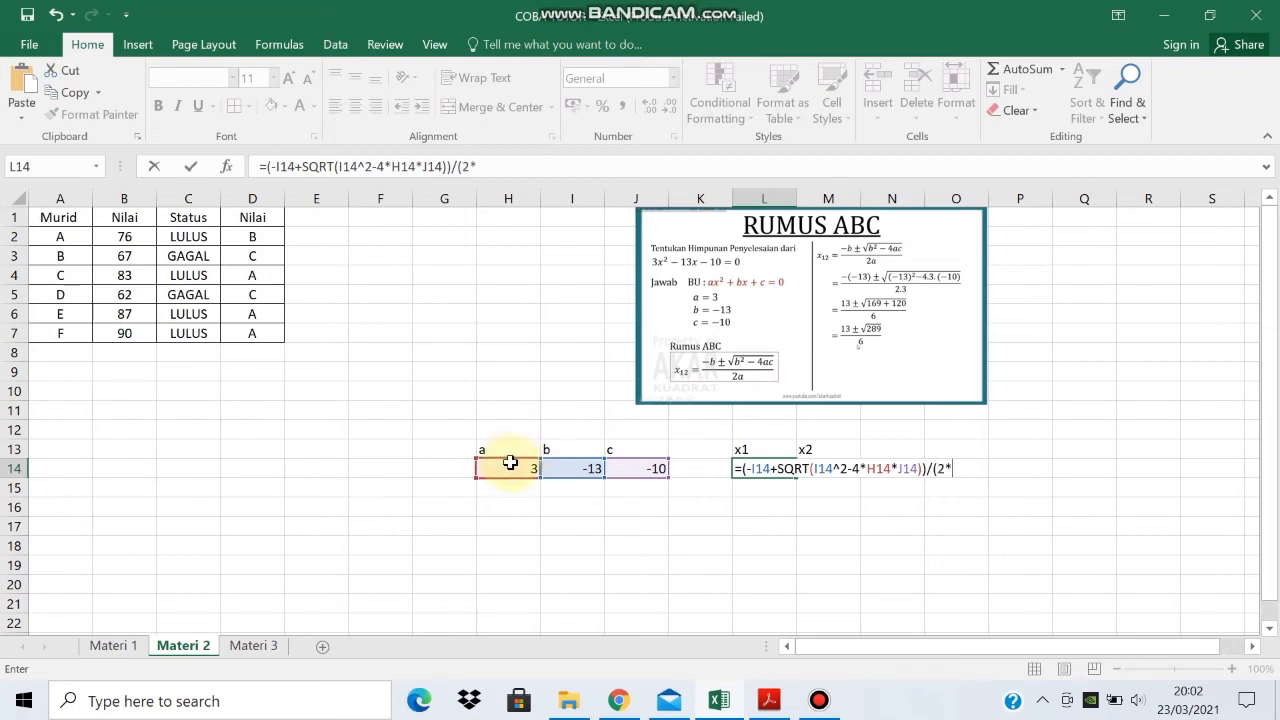
left_click(510, 464)
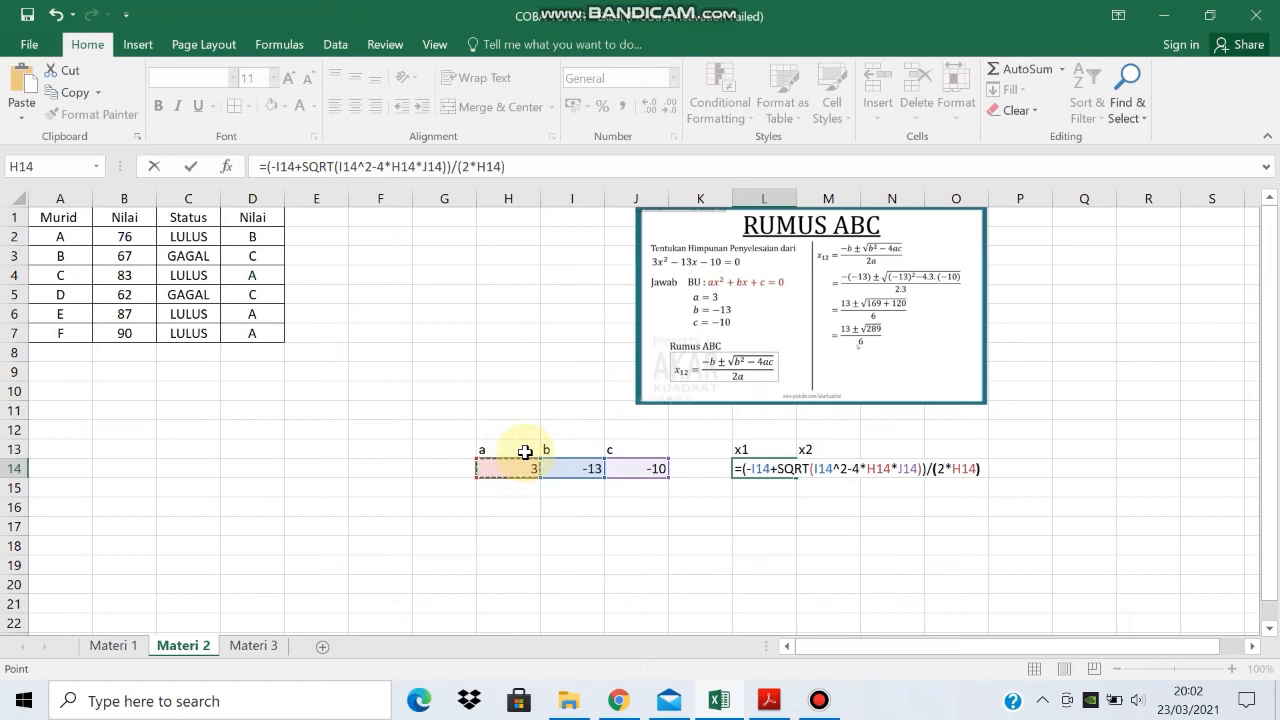
type(")")
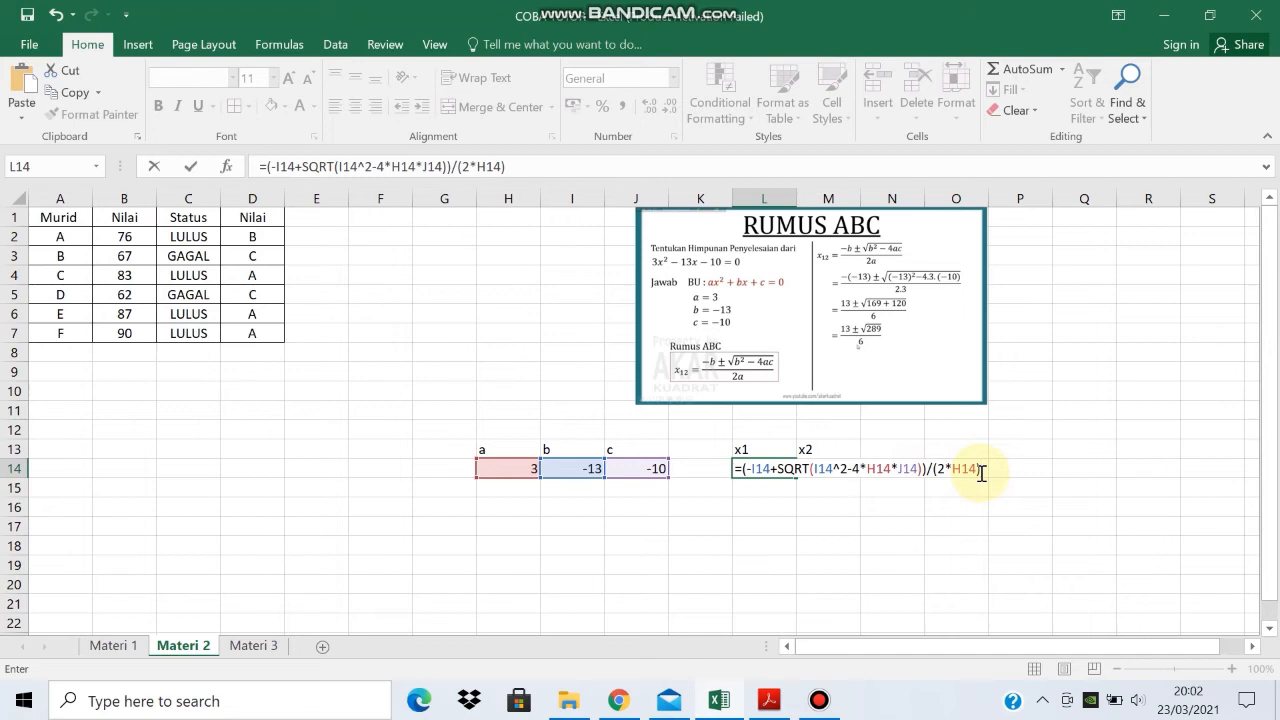
- Commit the x1 formula in L14 and copy its full formula text
key("Return")
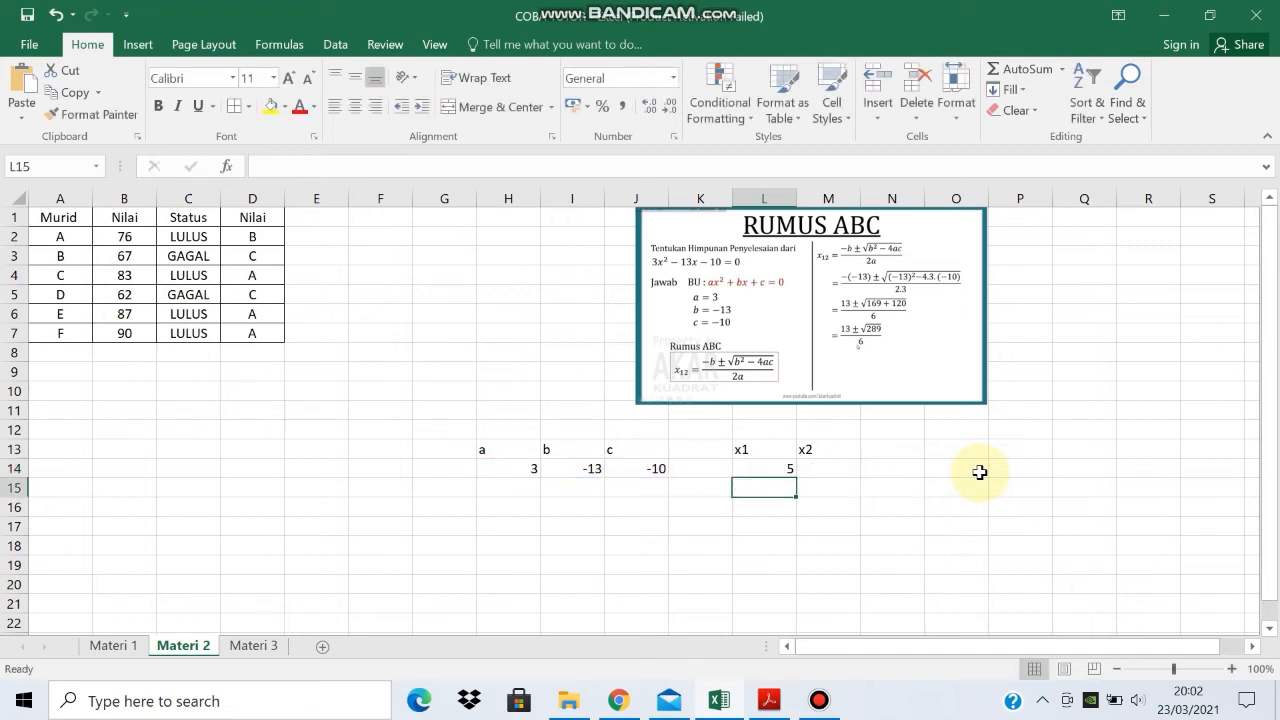
left_click(742, 469)
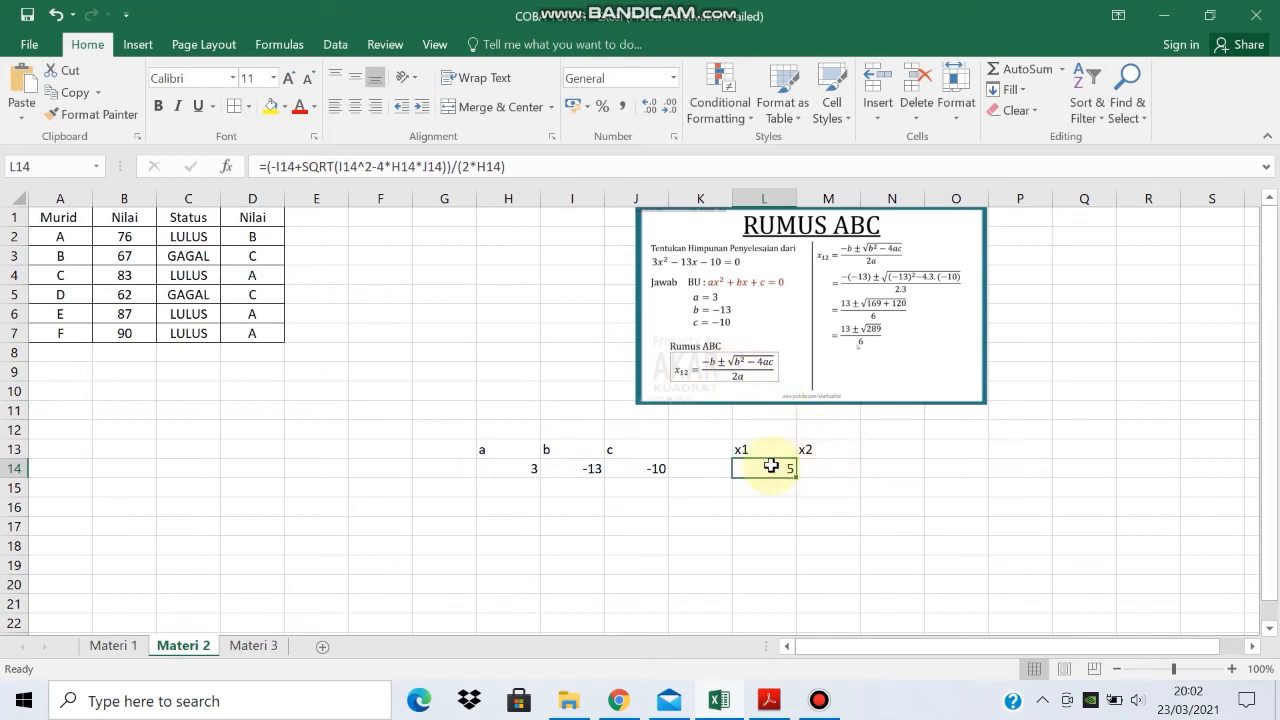
left_click_drag(507, 166, 235, 172)
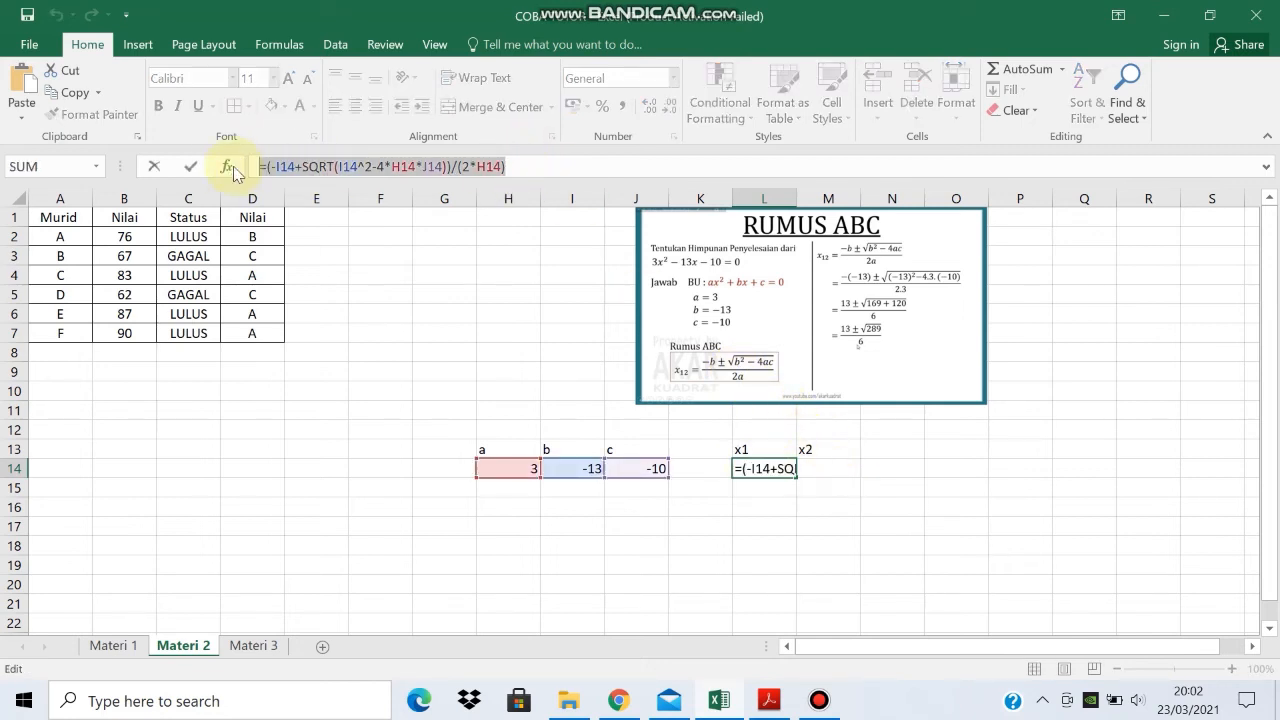
key("ctrl+c")
key("Return")
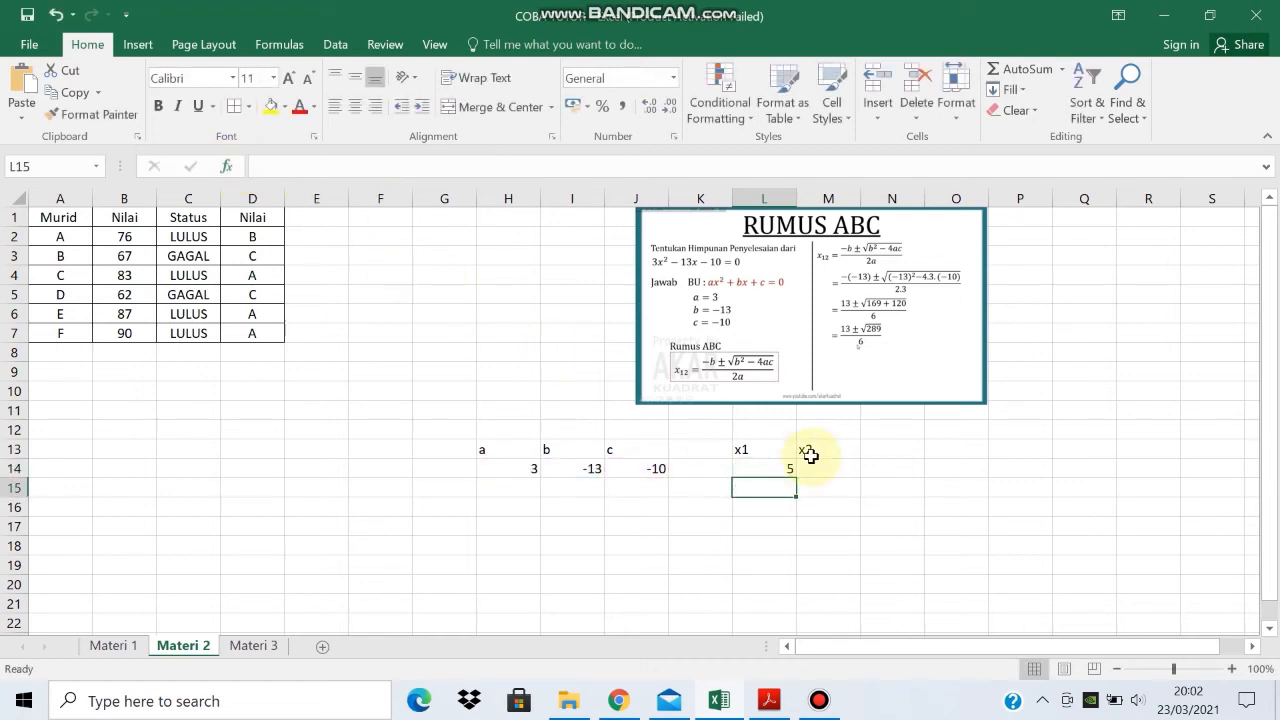
- Paste the copied formula into M14 for x2 and change the plus before SQRT to a minus
left_click(810, 455)
left_click(322, 166)
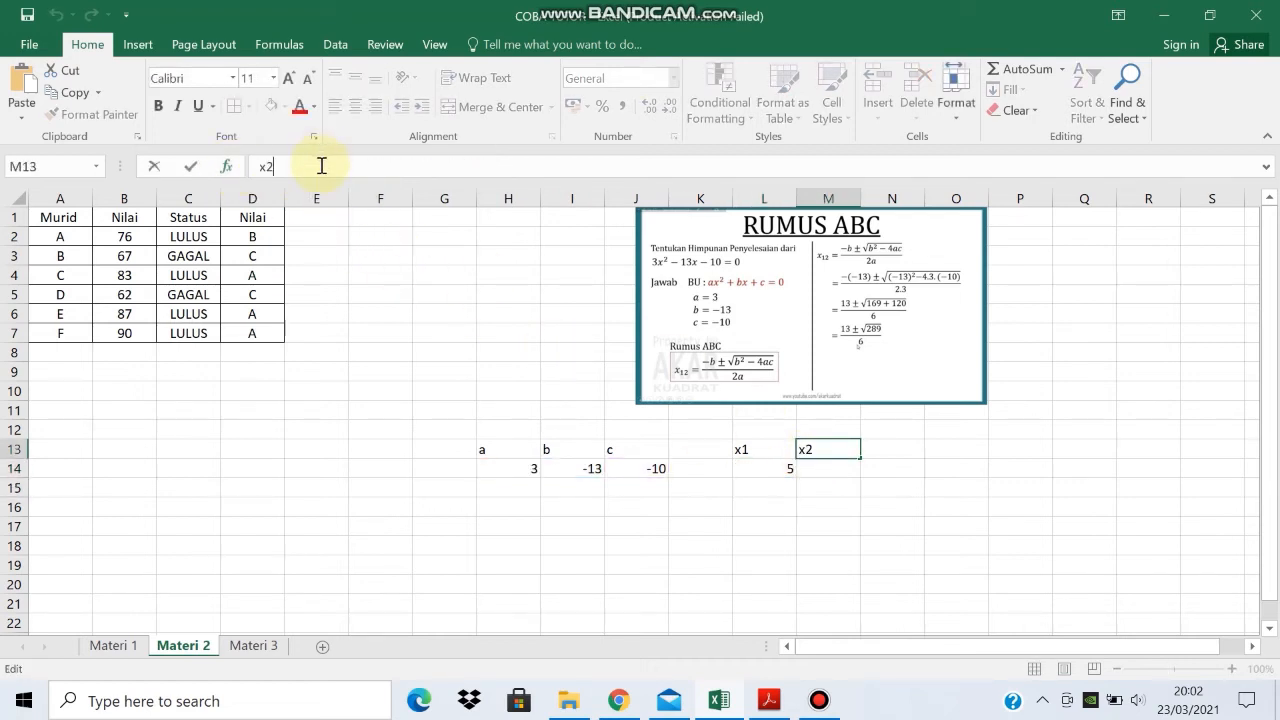
left_click(816, 472)
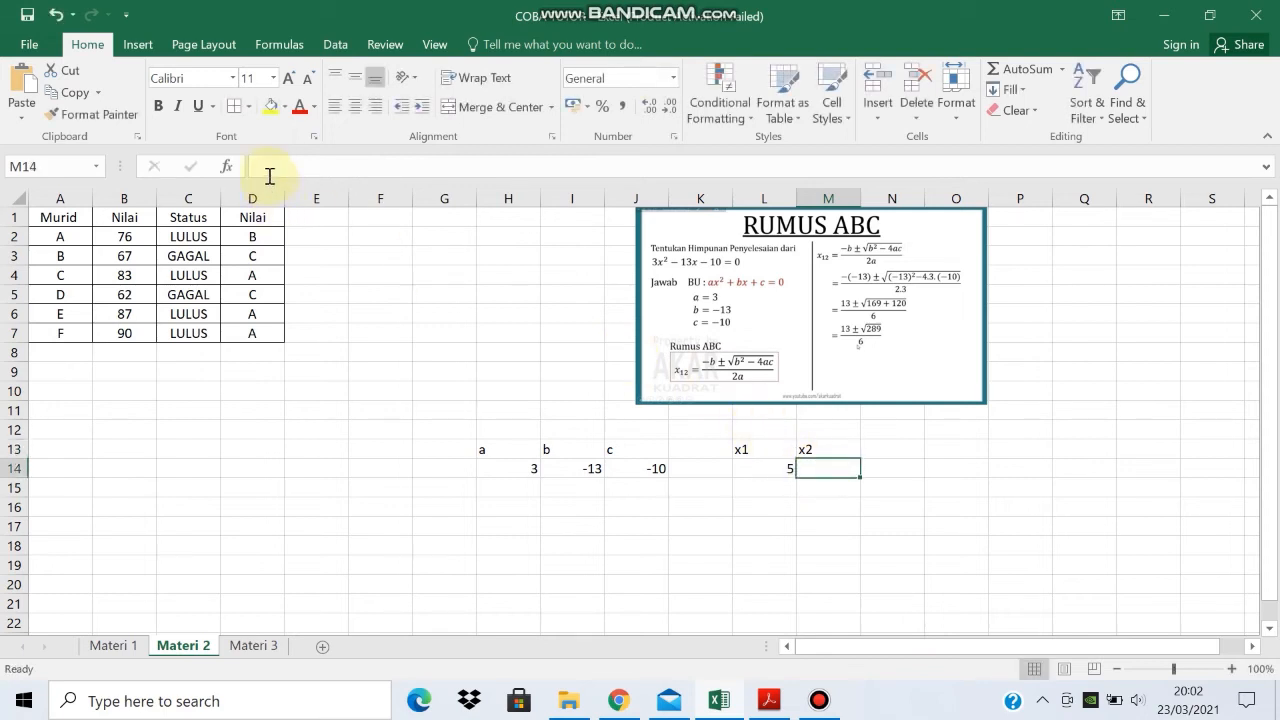
left_click(269, 172)
key("ctrl+v")
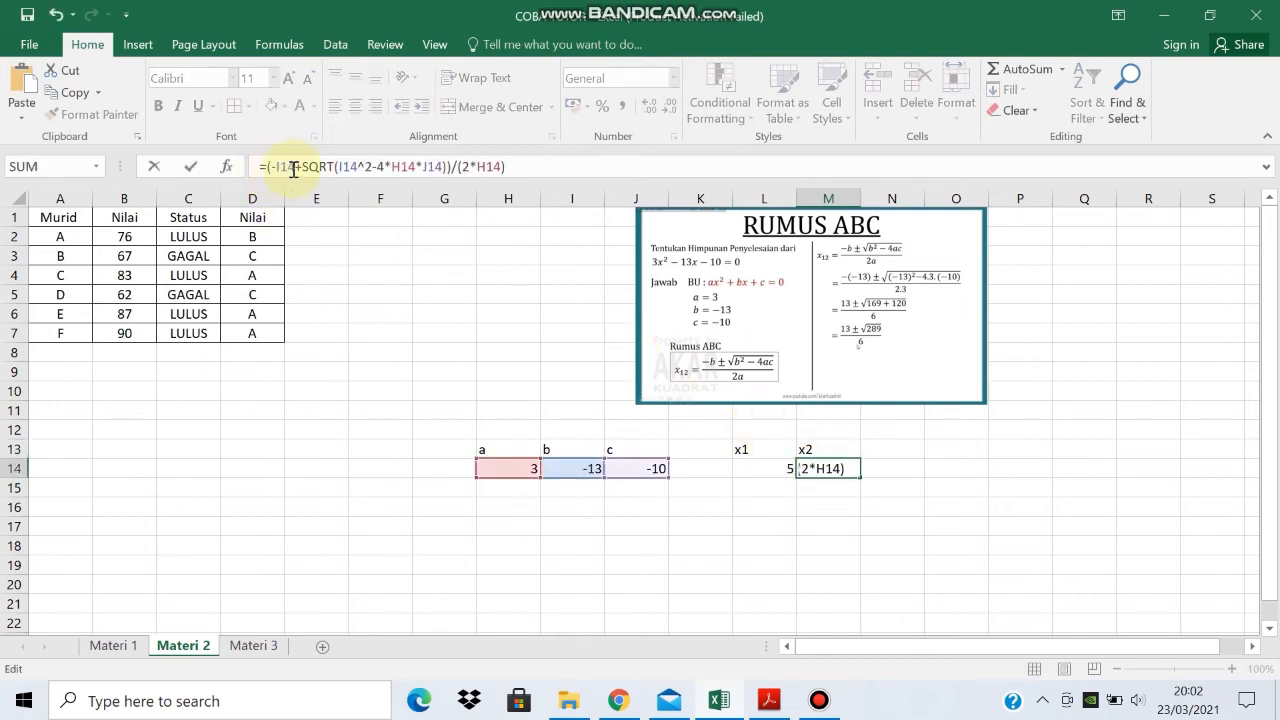
left_click(299, 167)
key("BackSpace")
type("-")
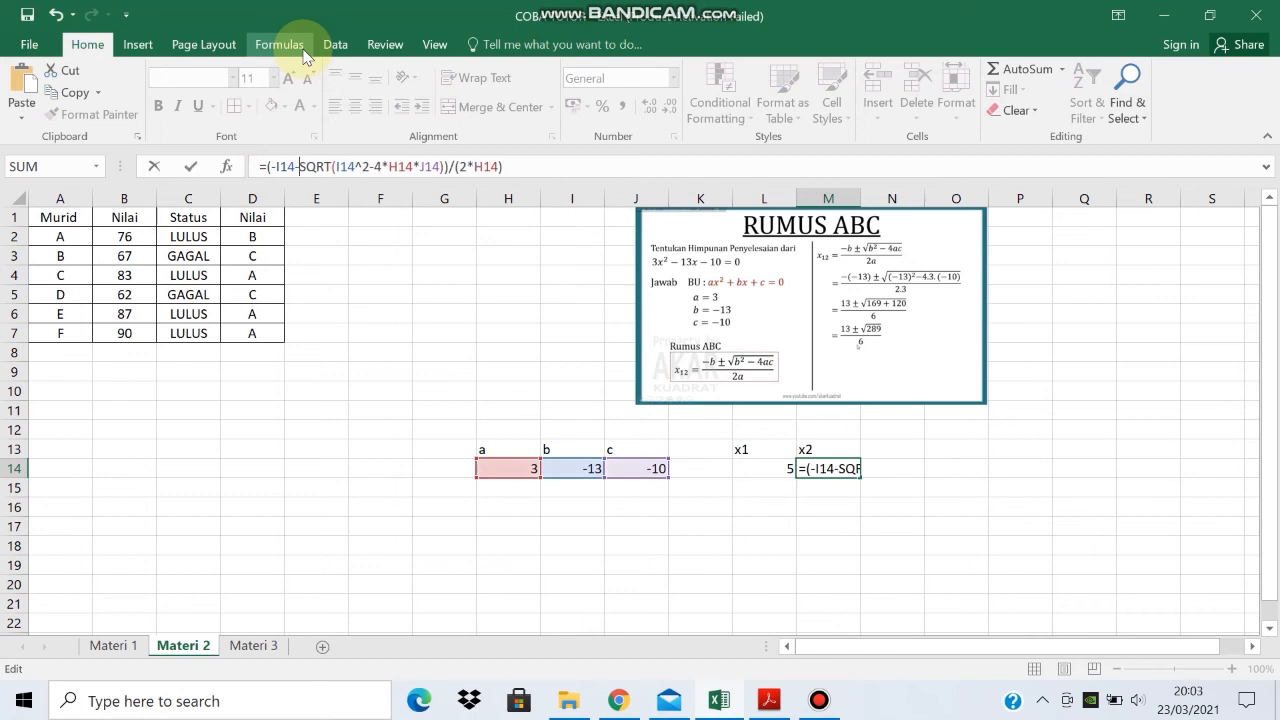
key("Return")
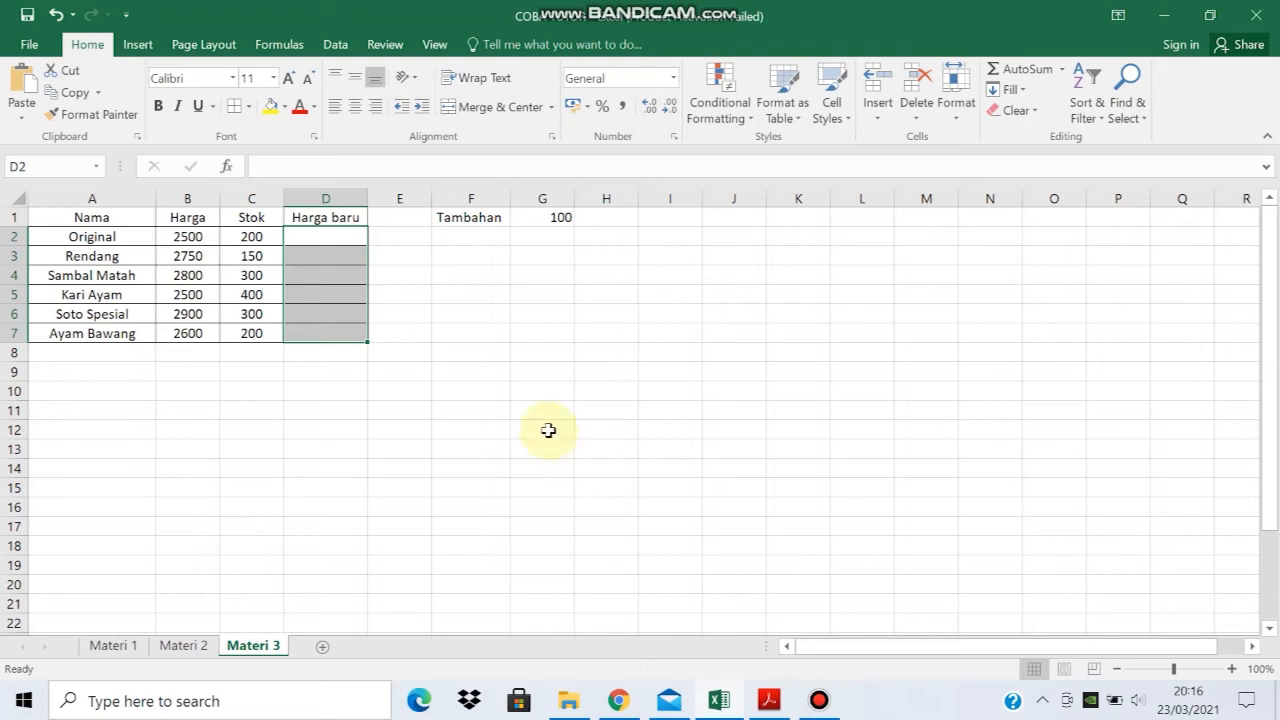
- Enter =B2+G1 in cell D2 of Materi 3 to calculate the first Harga baru
left_click(329, 240)
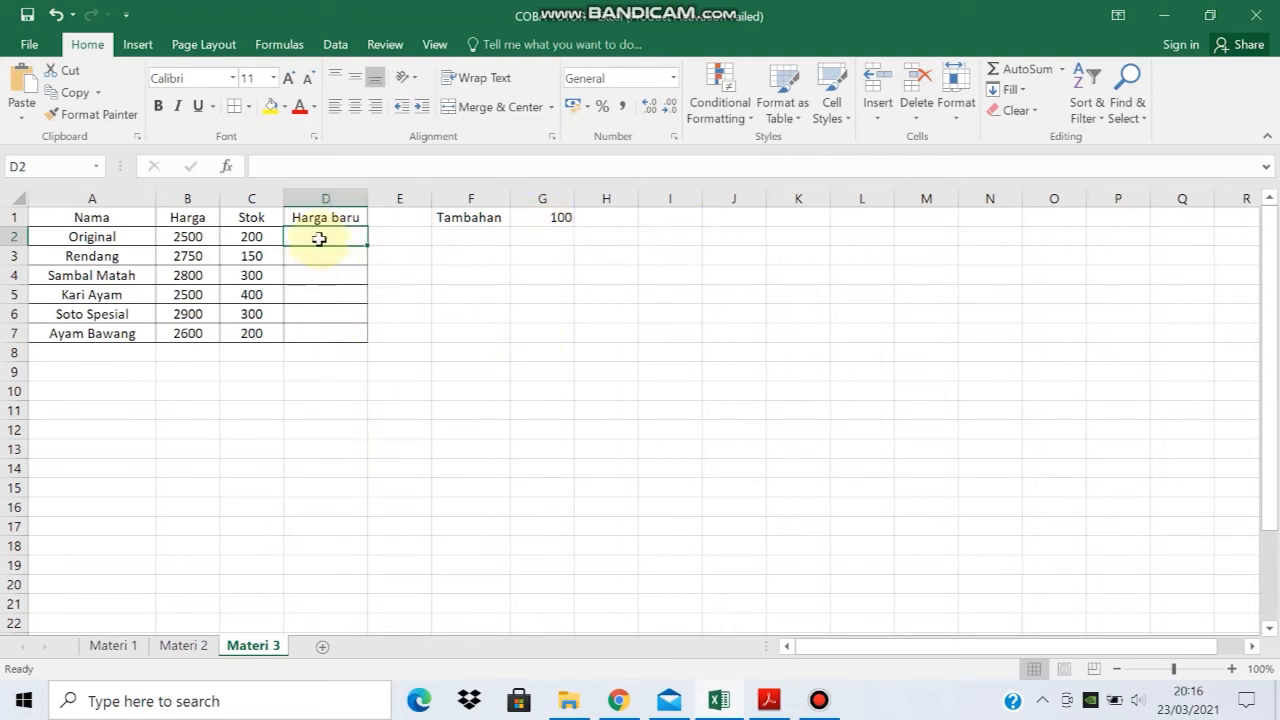
type("=")
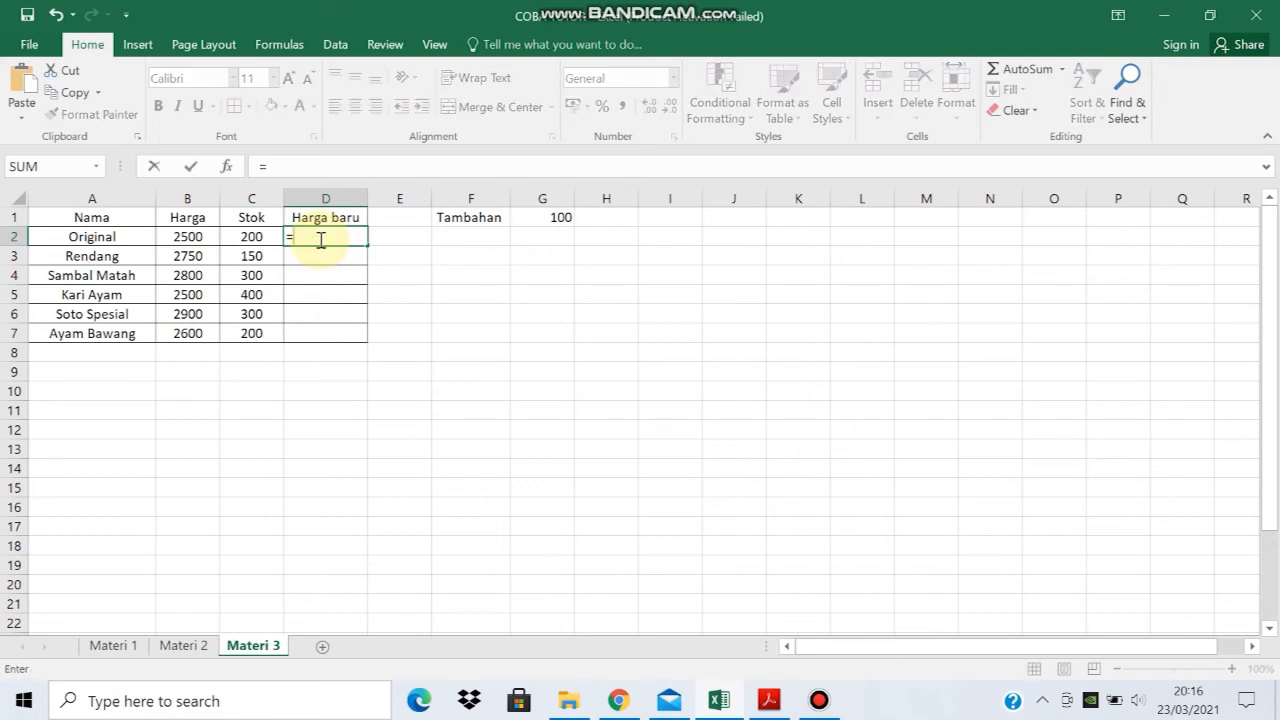
left_click(187, 237)
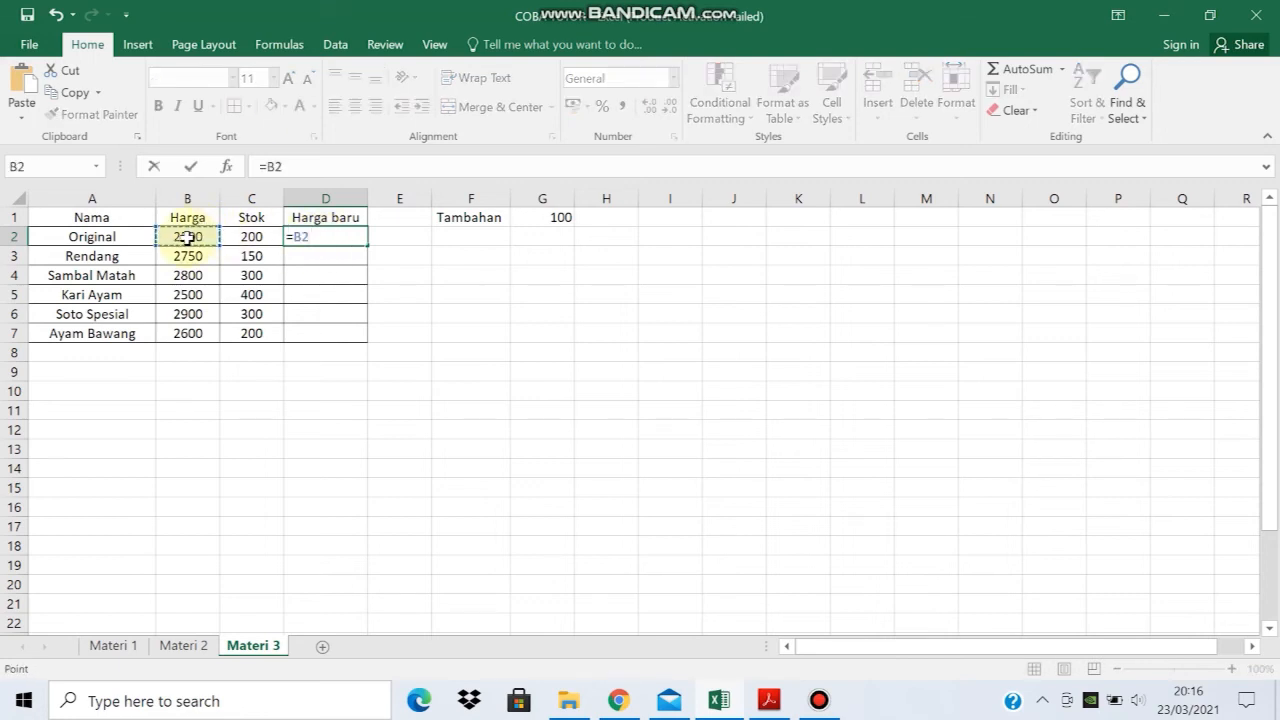
type("+")
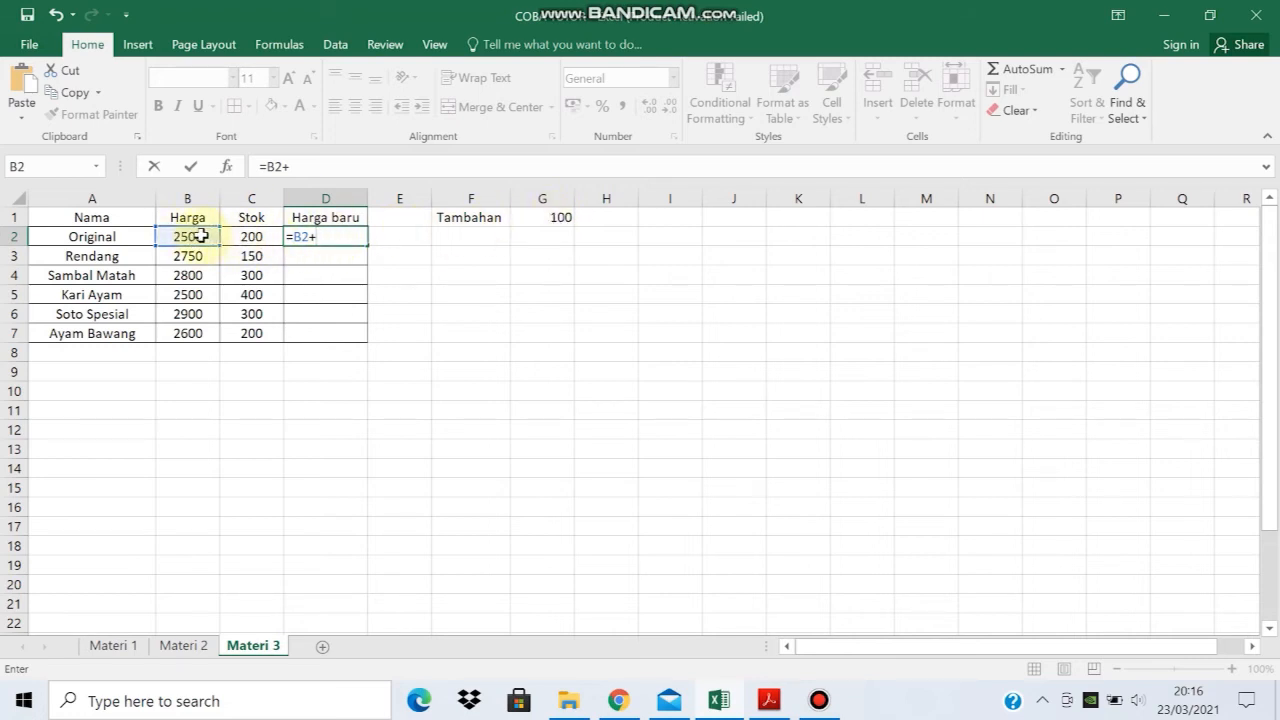
left_click(565, 219)
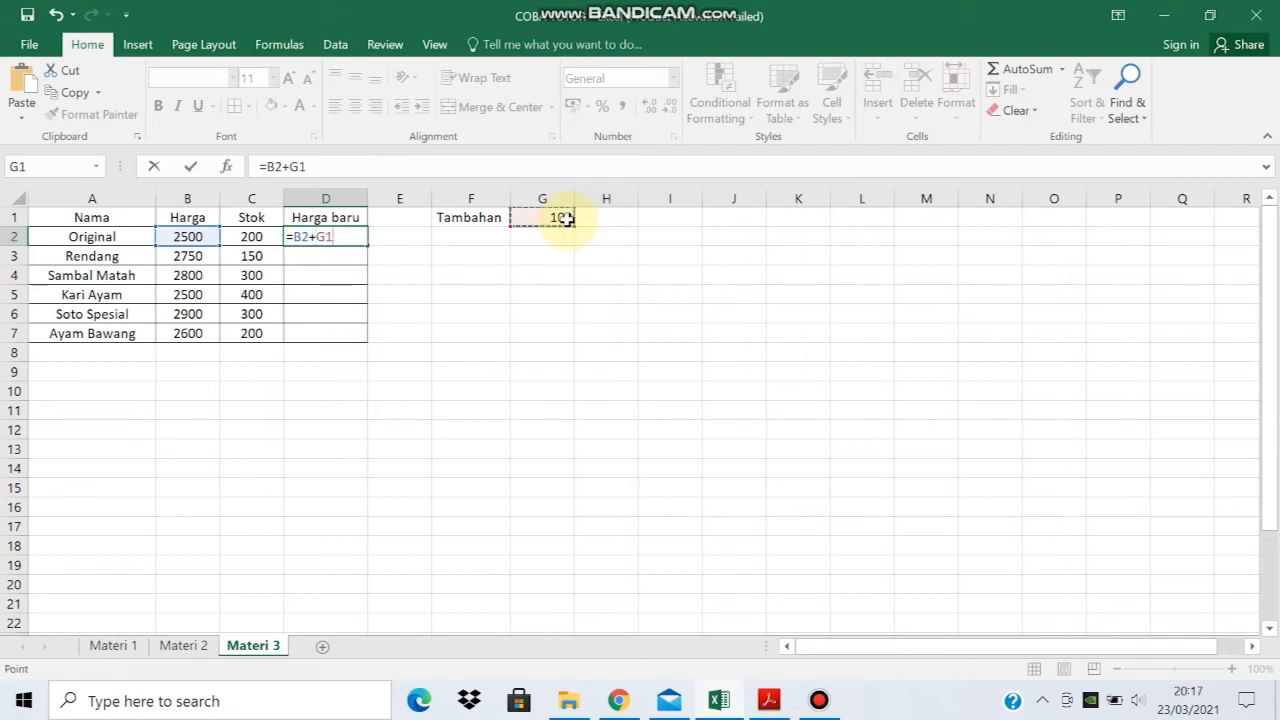
key("Return")
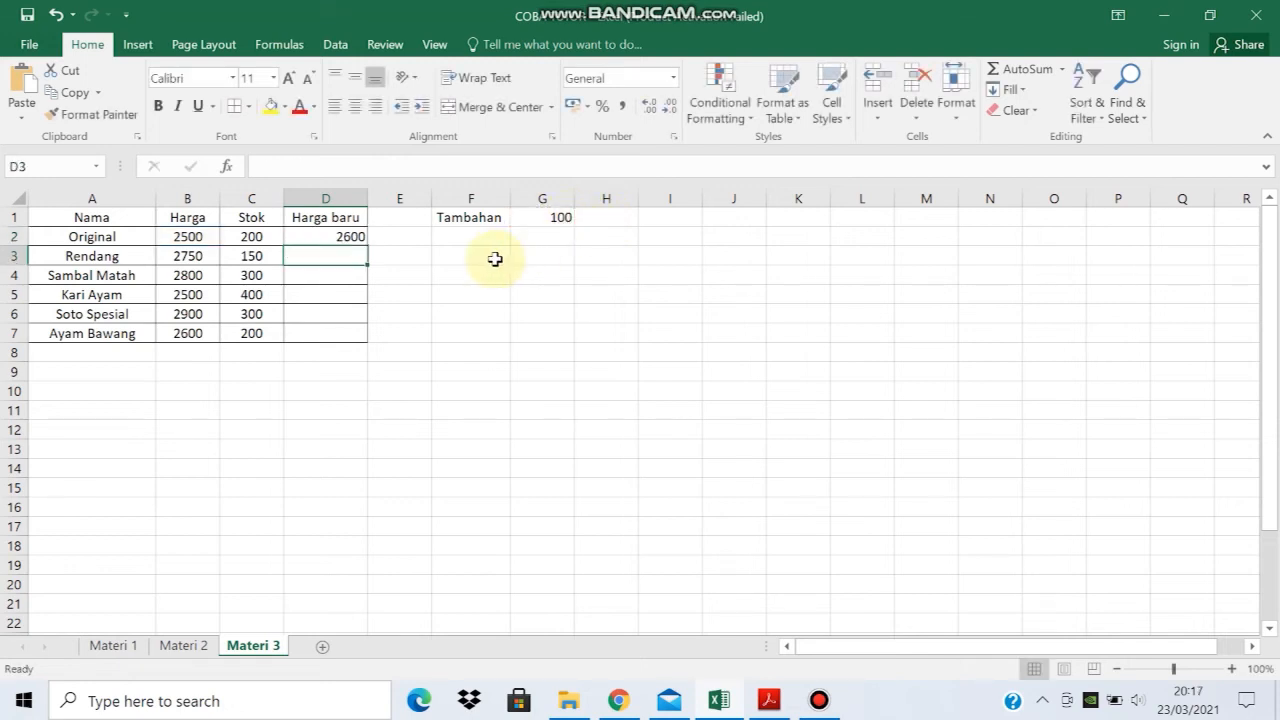
- Fill the D2 formula down through D7 and check which cells the formula in D3 refers to
left_click(338, 236)
left_click_drag(369, 242, 371, 334)
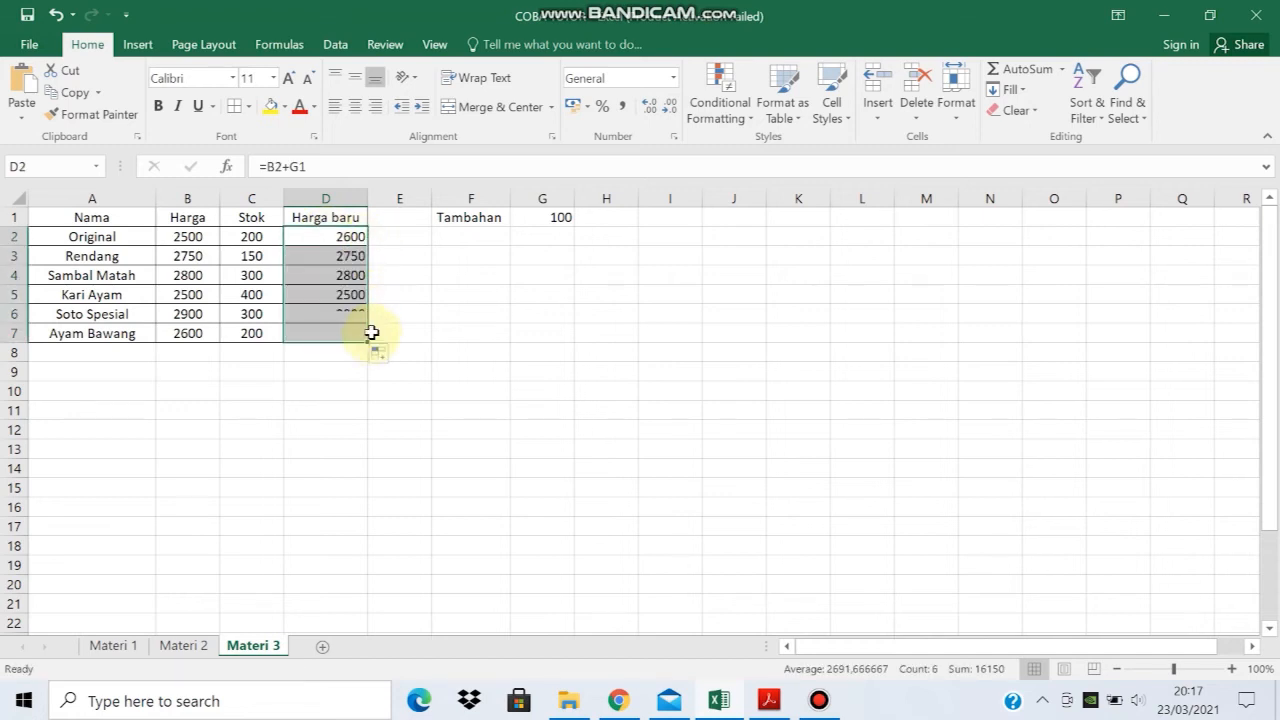
left_click(316, 258)
left_click(194, 257)
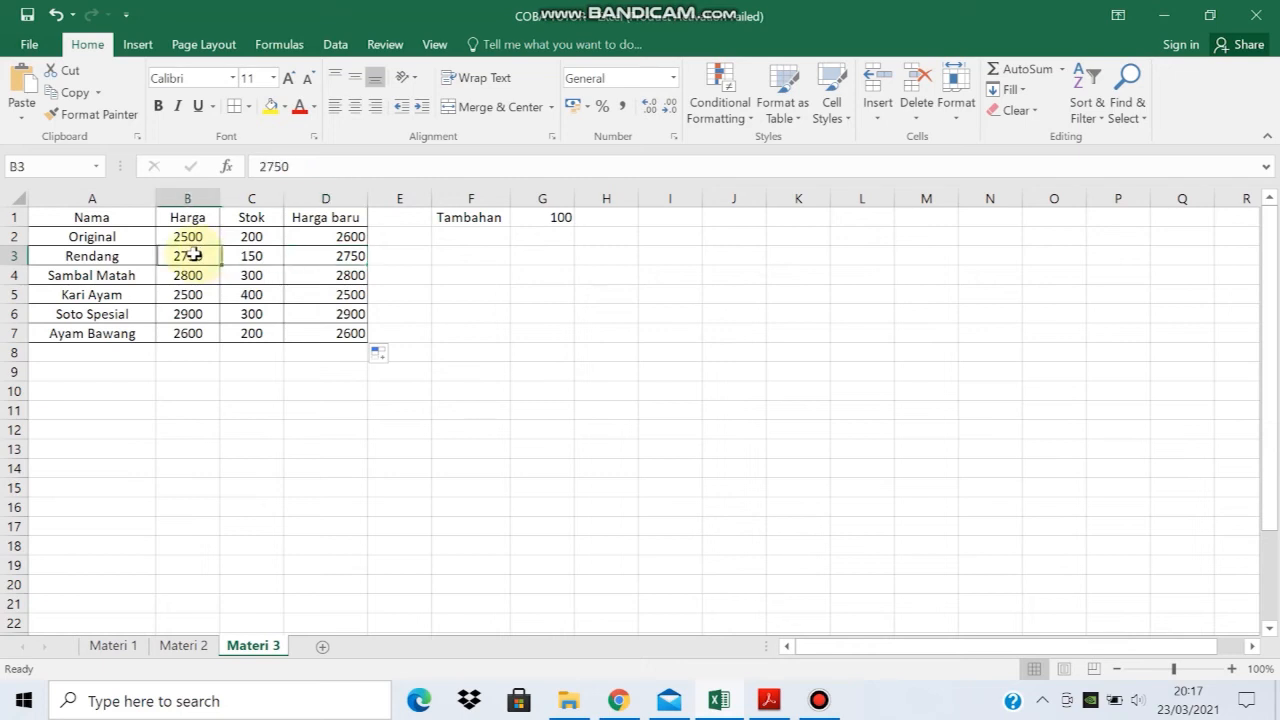
left_click(333, 255)
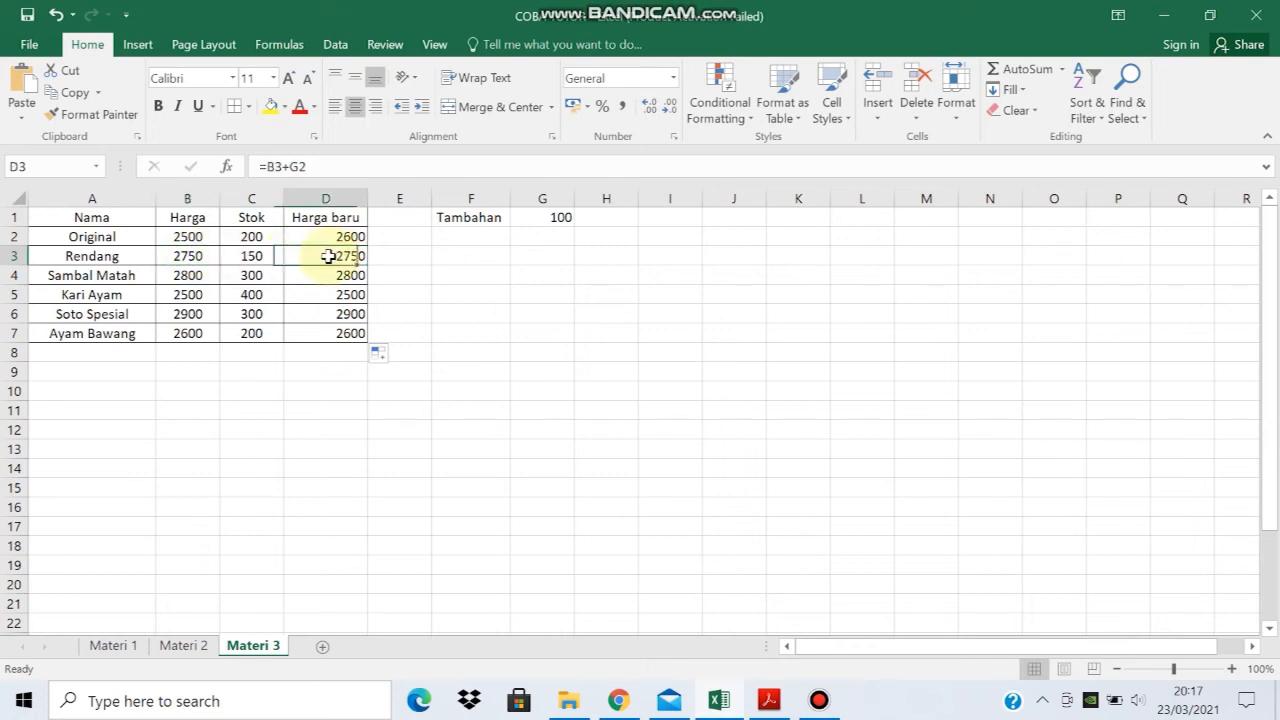
left_click(563, 239)
left_click(555, 256)
left_click(557, 276)
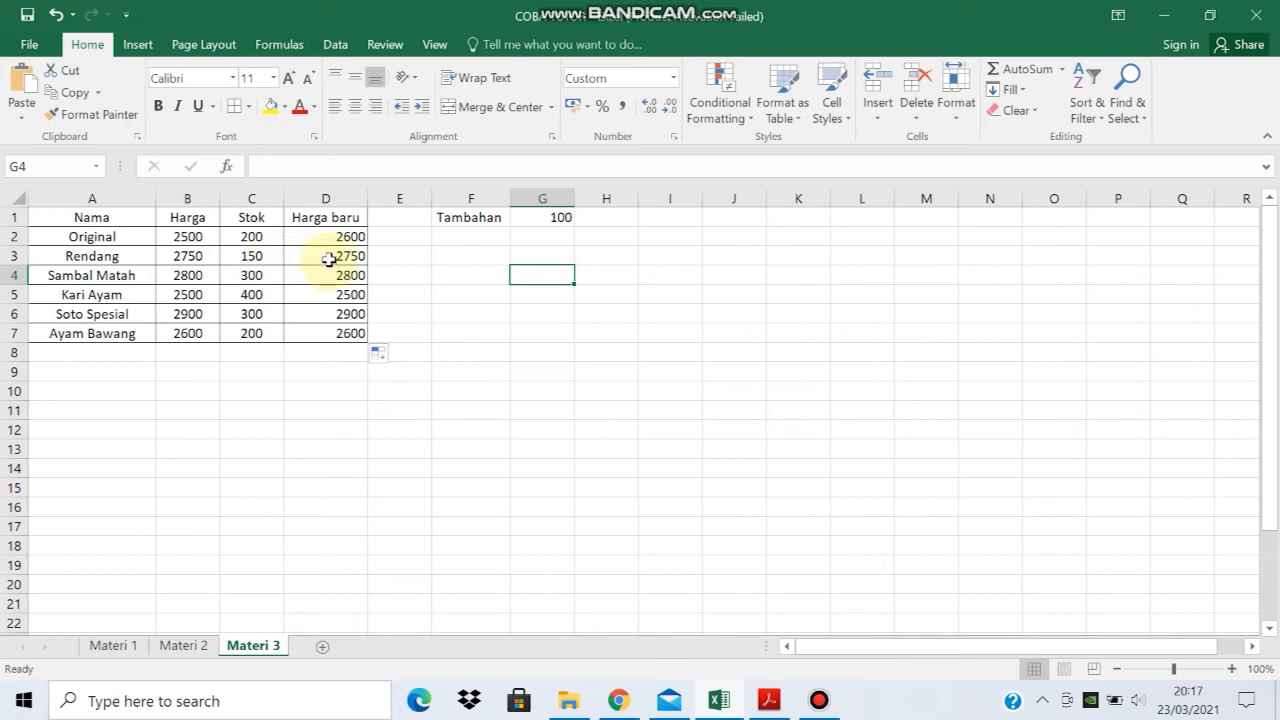
- Clear the Harga baru formulas in D3:D7
left_click_drag(330, 257, 343, 327)
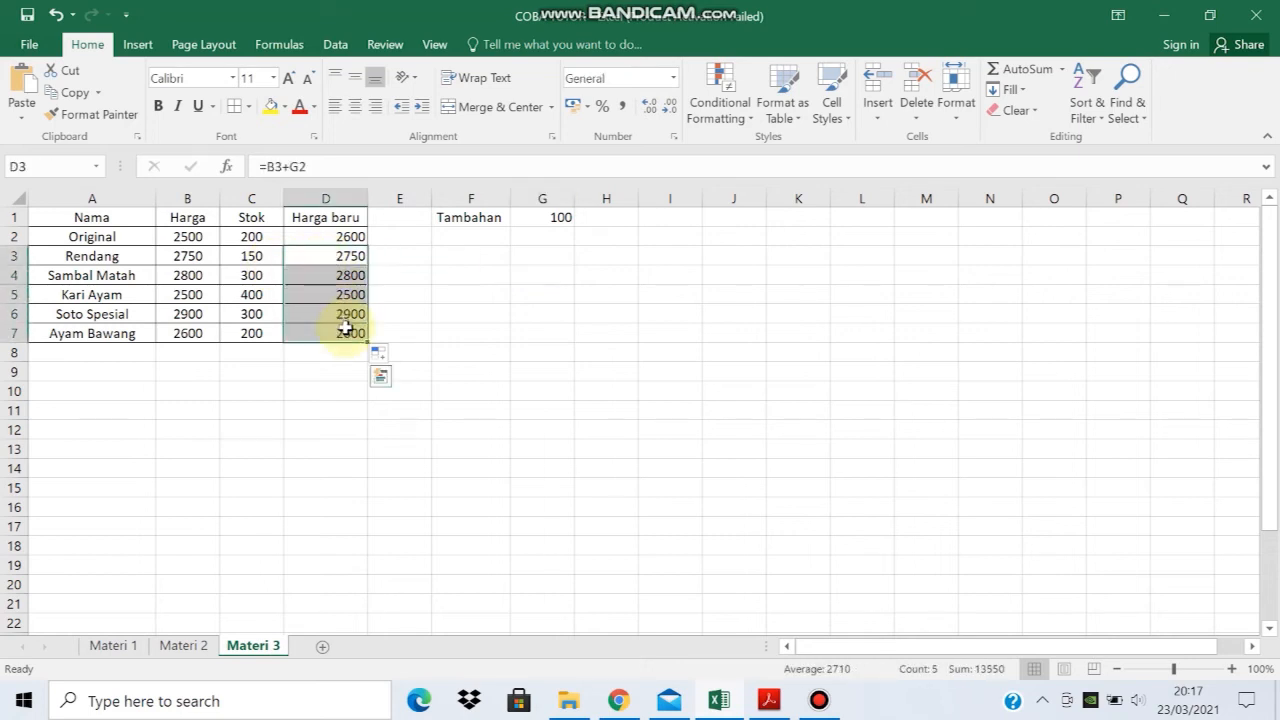
key("Delete")
- Make the Tambahan reference in D2 absolute so that the formula reads =B2+$G$1
left_click(337, 236)
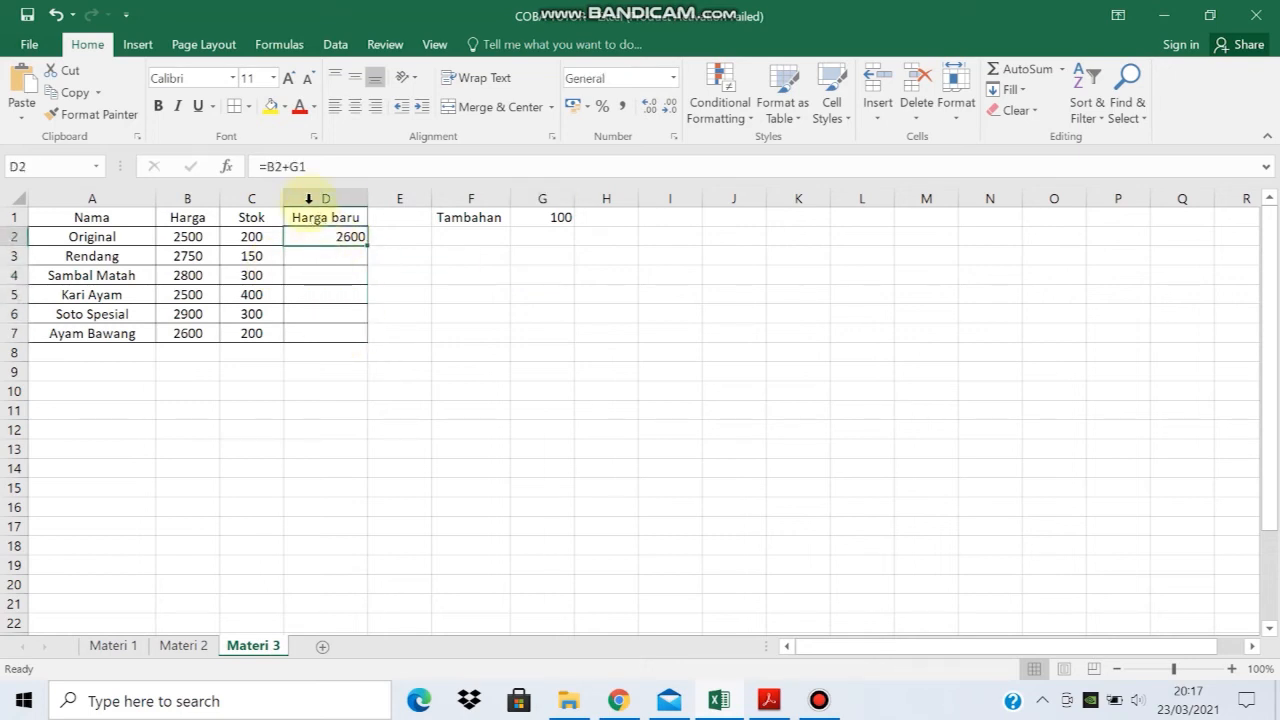
left_click(299, 170)
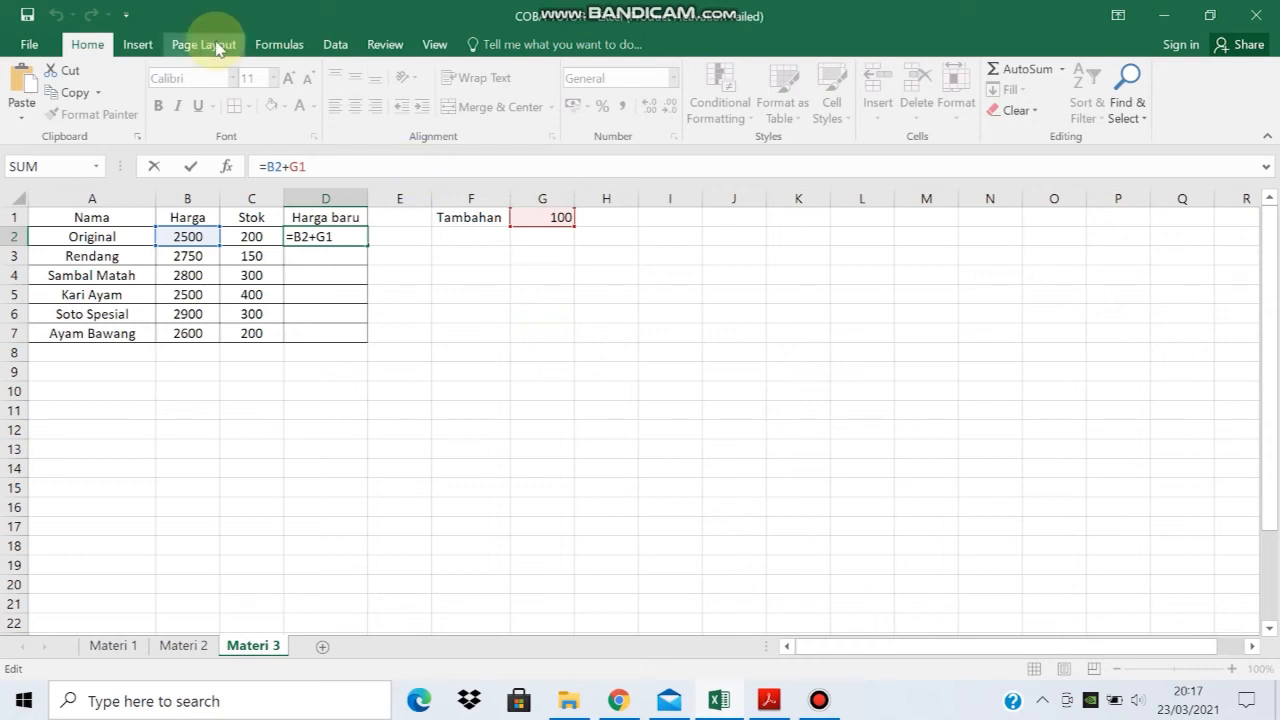
left_click(295, 167)
type("$")
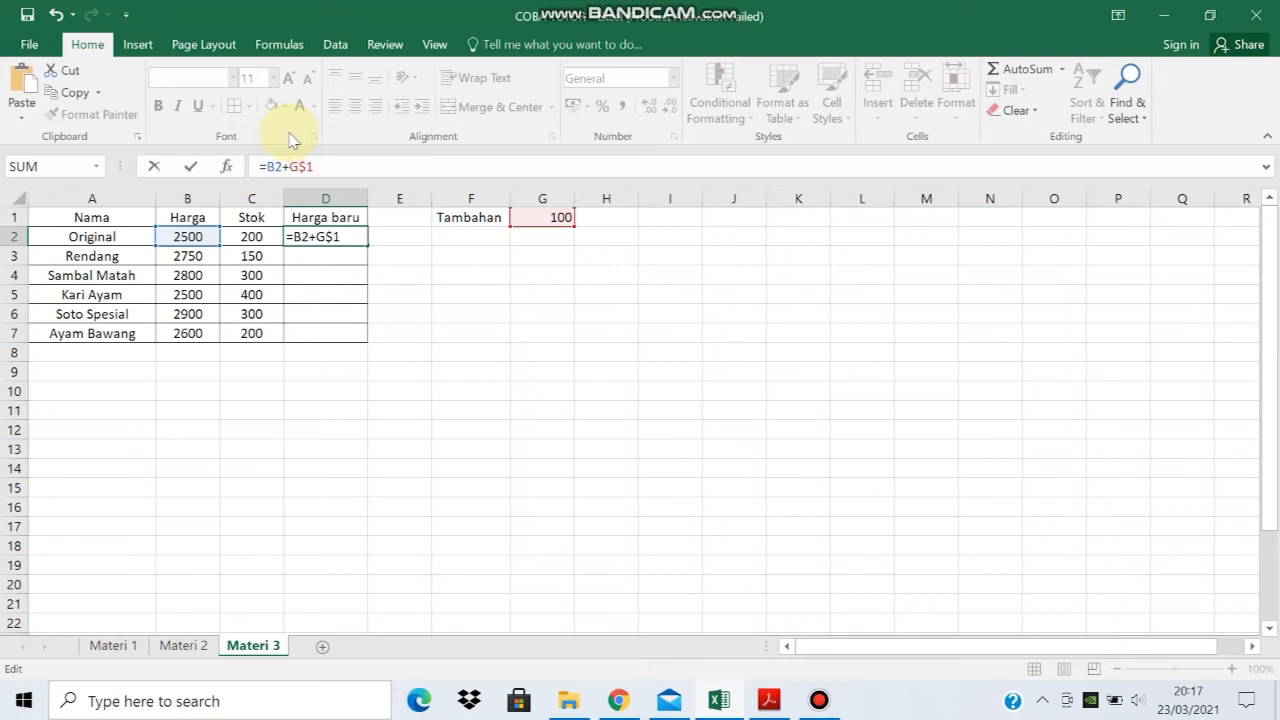
key("Left")
key("Left")
type("$")
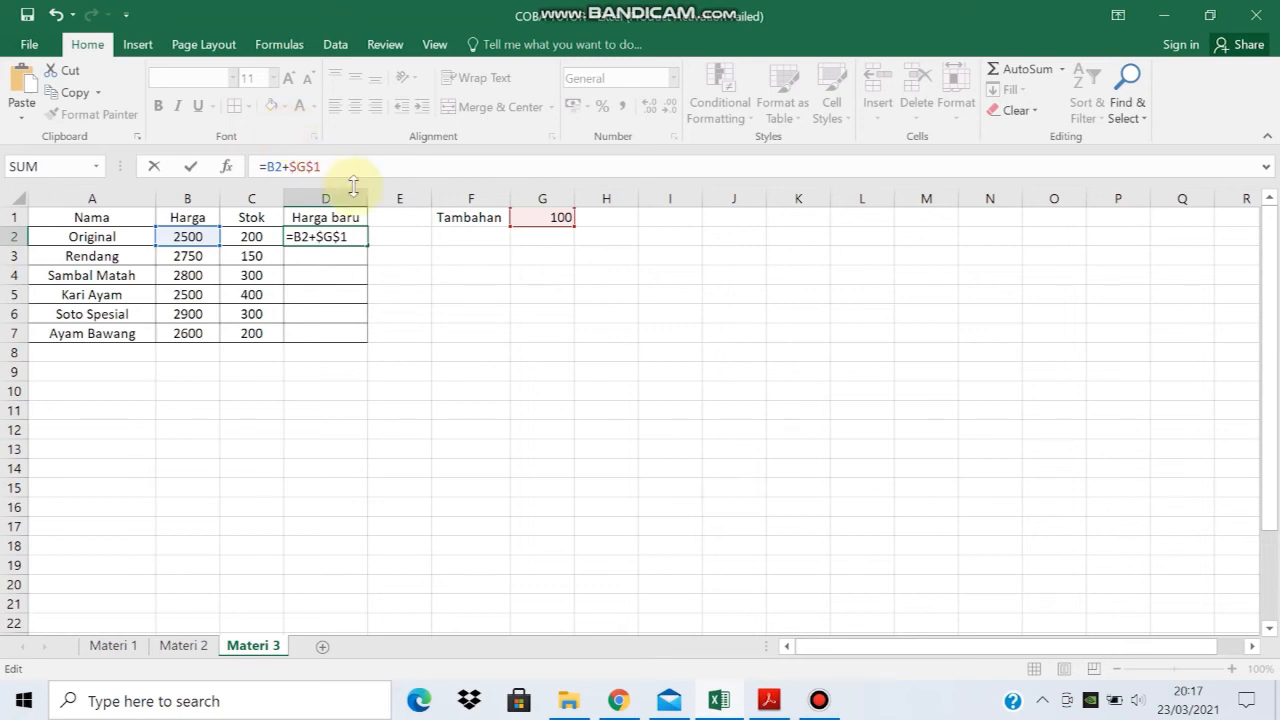
key("ctrl+Return")
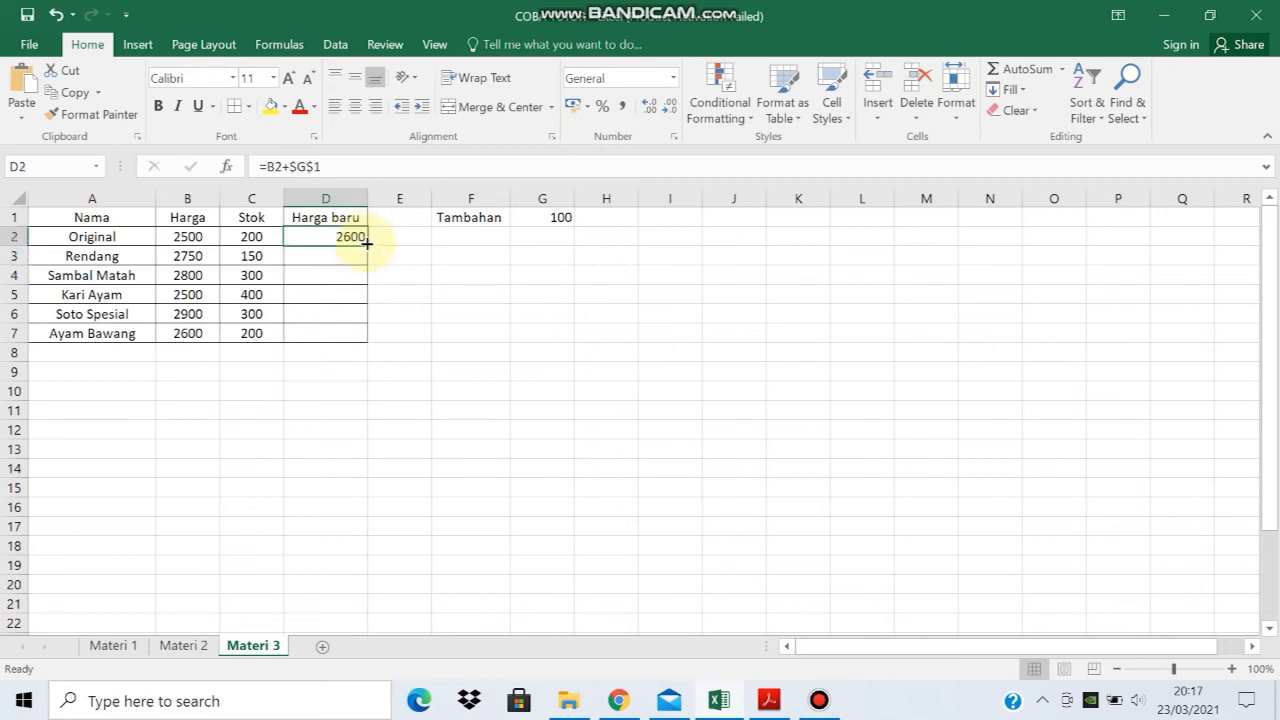
- Fill the absolute-reference formula from D2 down through D7 and review the formula in D2
left_click_drag(367, 243, 364, 345)
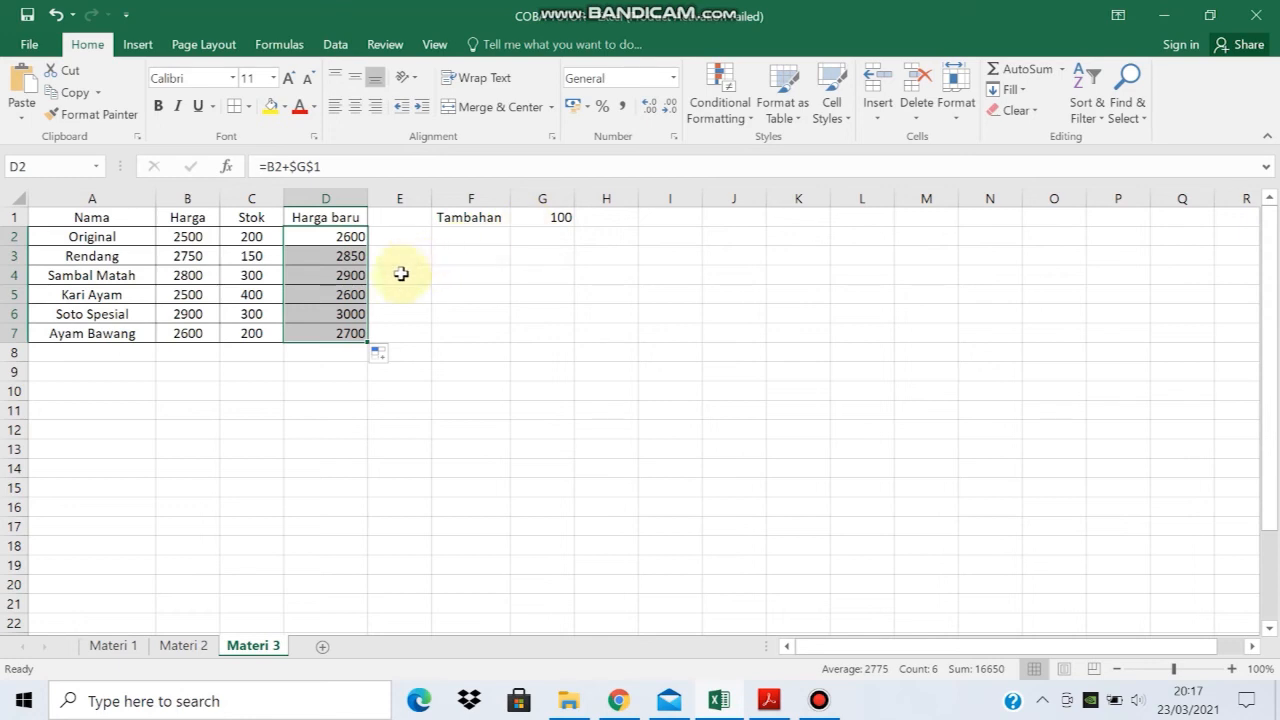
left_click(334, 353)
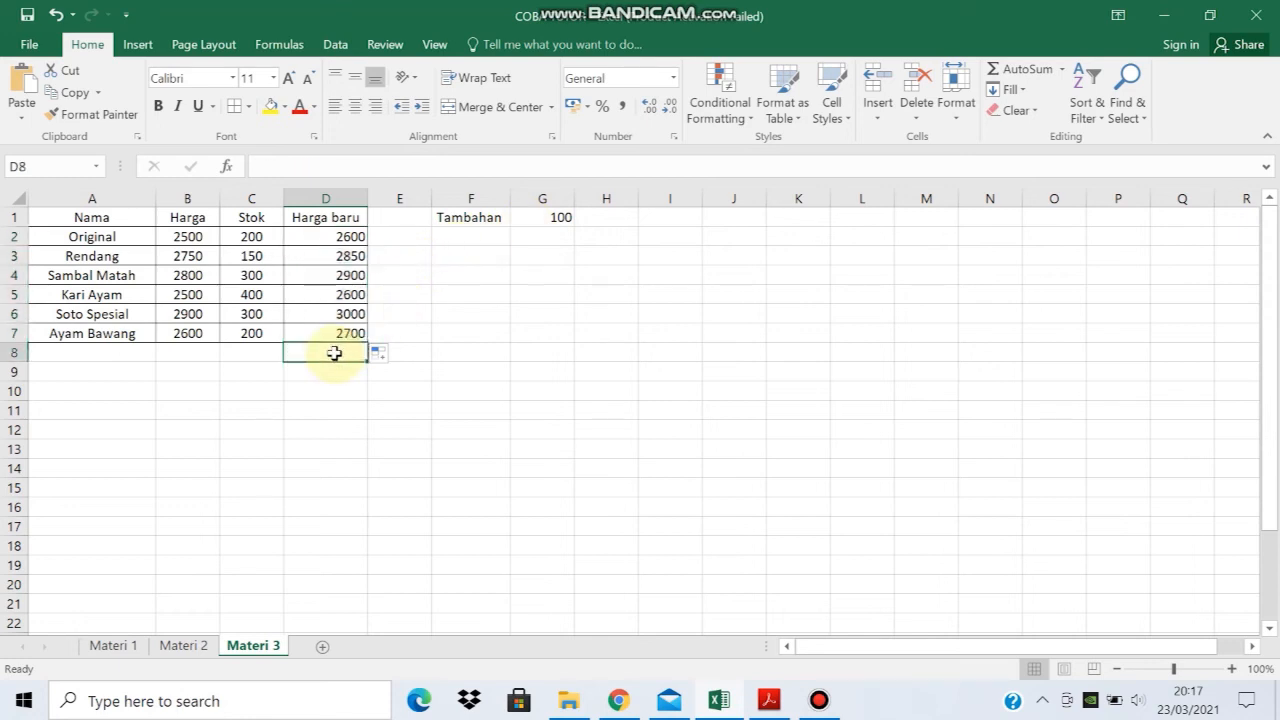
left_click(323, 237)
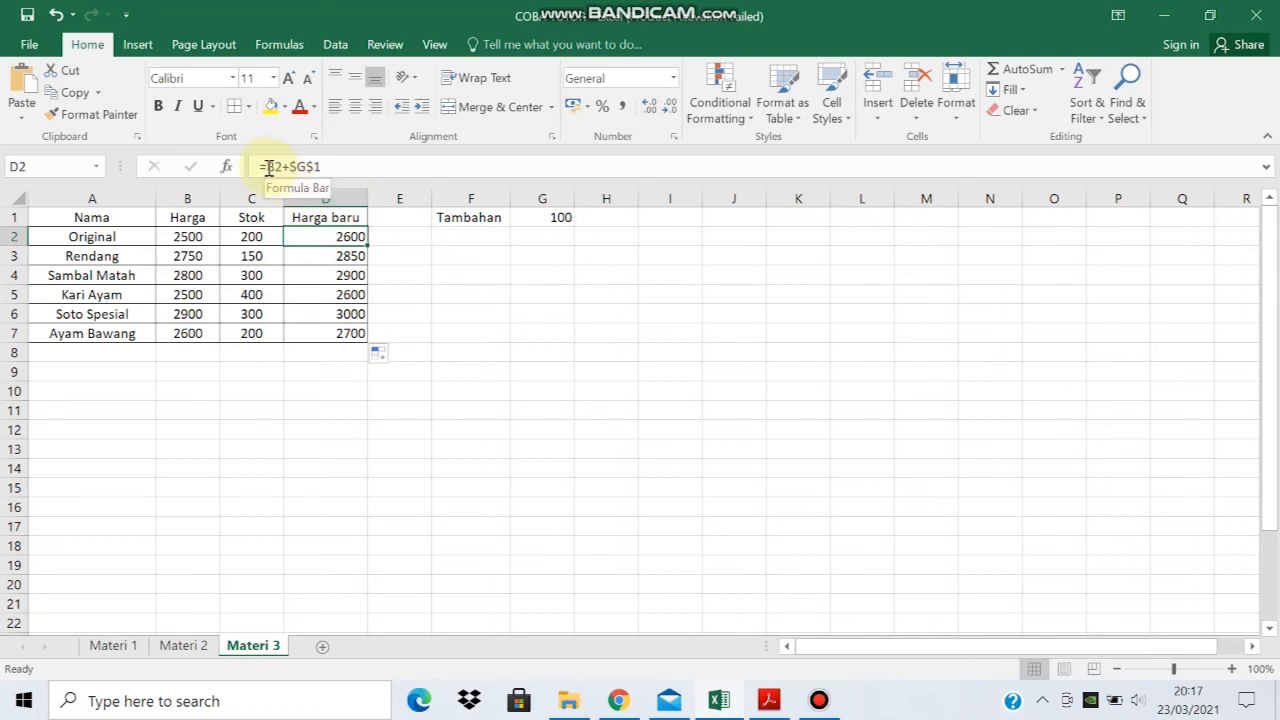
left_click(332, 373)
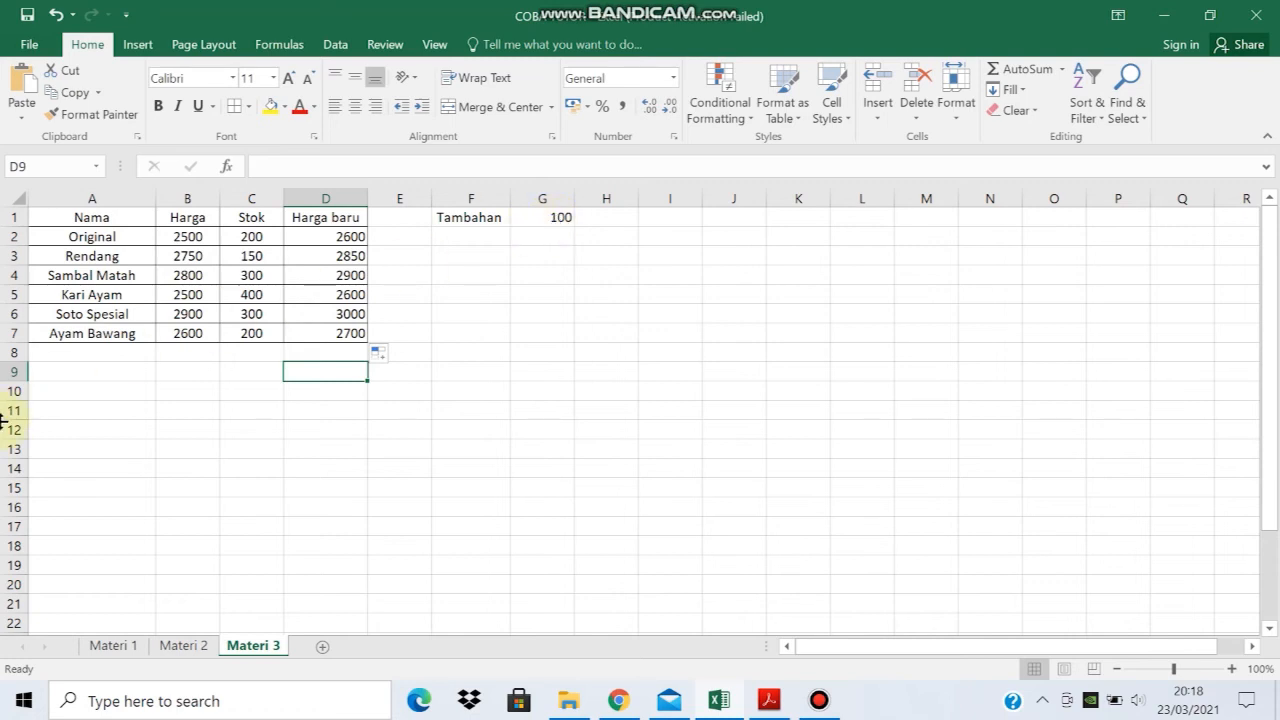
- Enter the label HARGA RENDANG in cell A10 below the price table
left_click(96, 394)
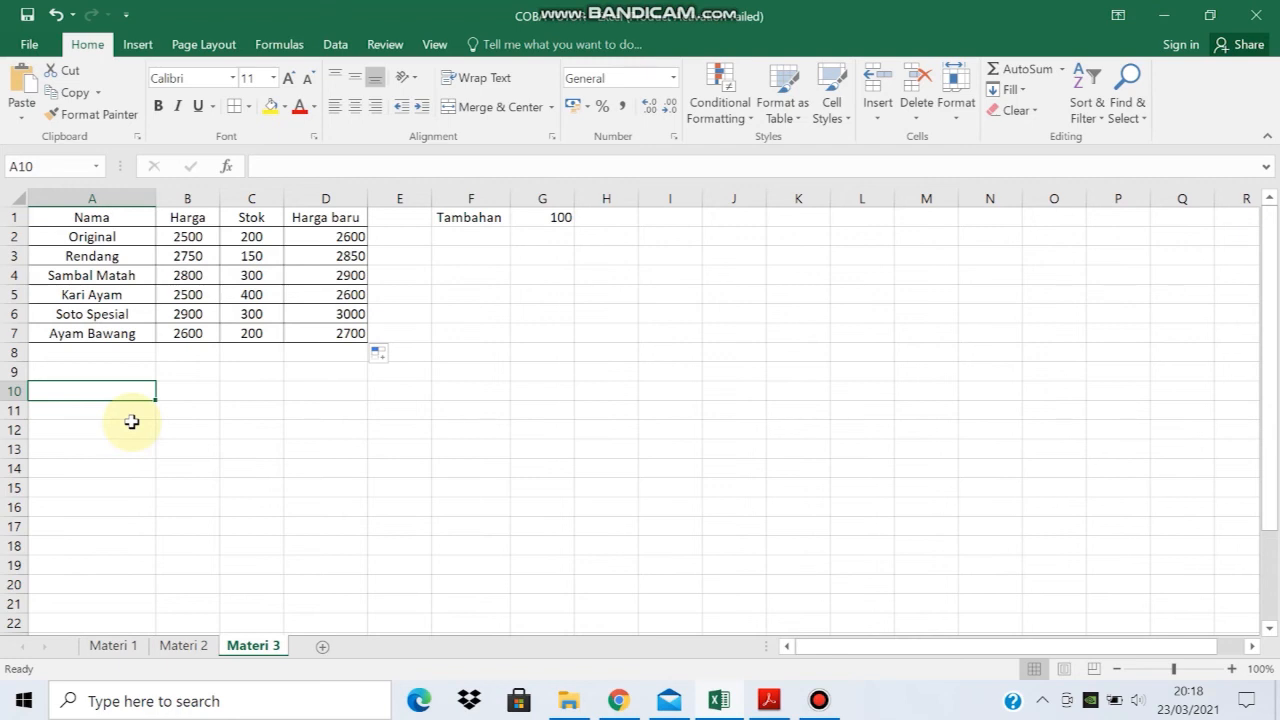
type("HARGA")
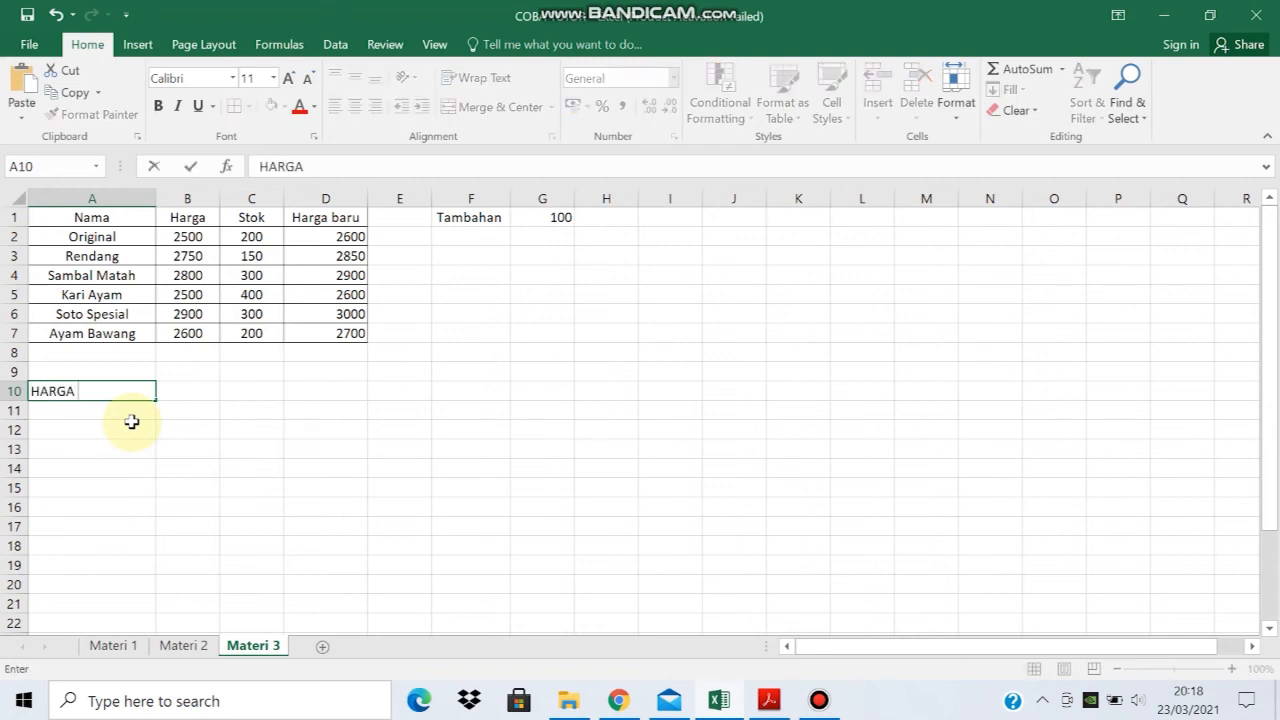
type(" RENDANG")
key("Tab")
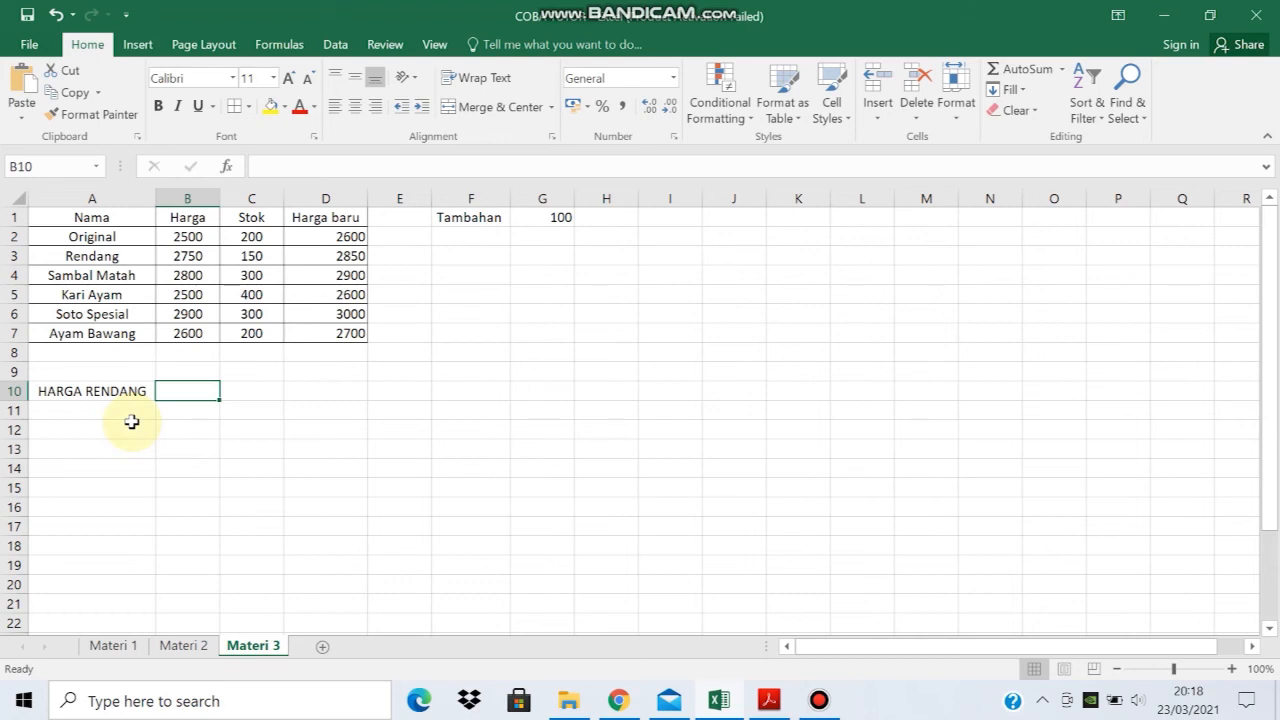
- Enter the formula =VLOOKUP("Rendang";A2:D7;3;FALSE) in cell B10 beside the HARGA RENDANG label and reselect the cell
type("=")
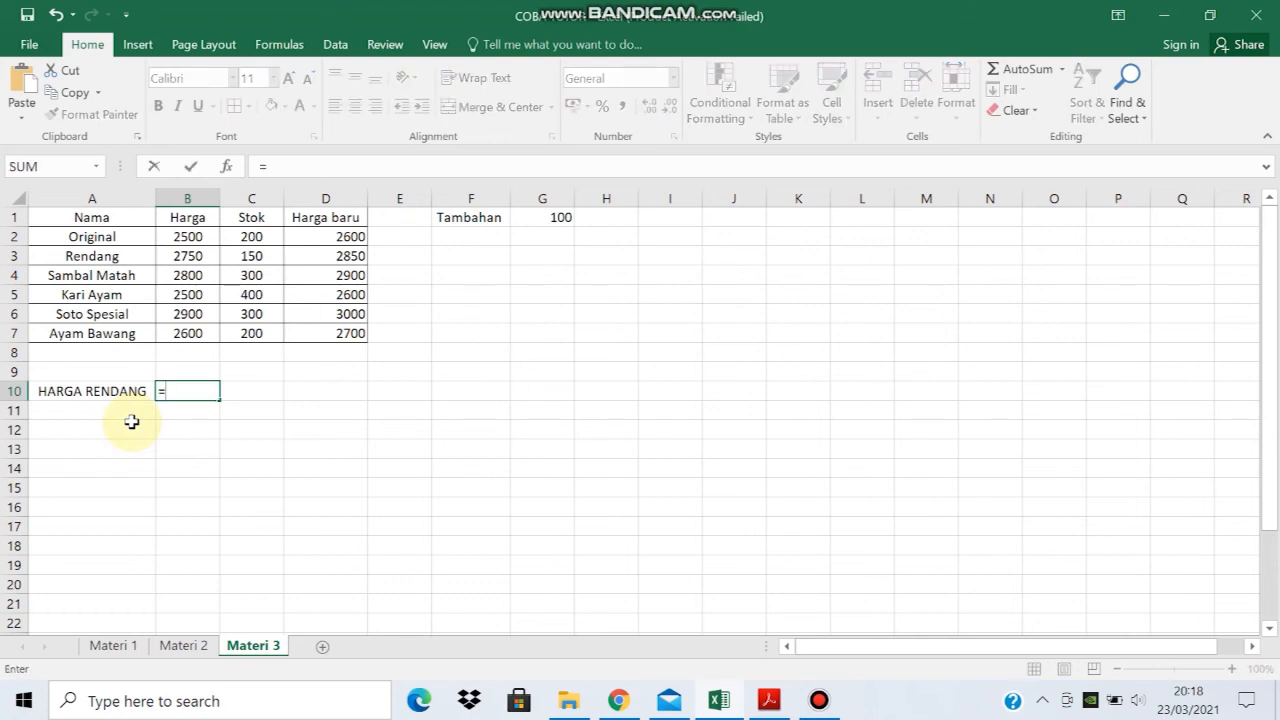
type("VLOOK")
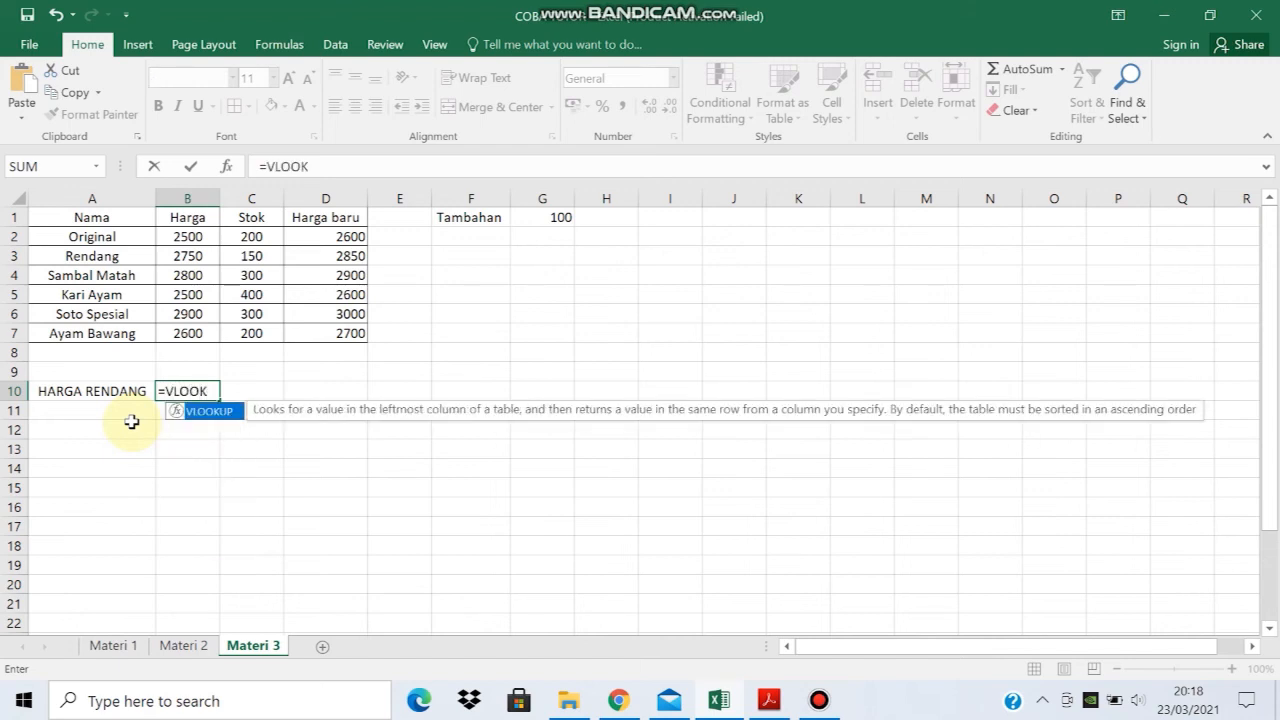
type("UP(")
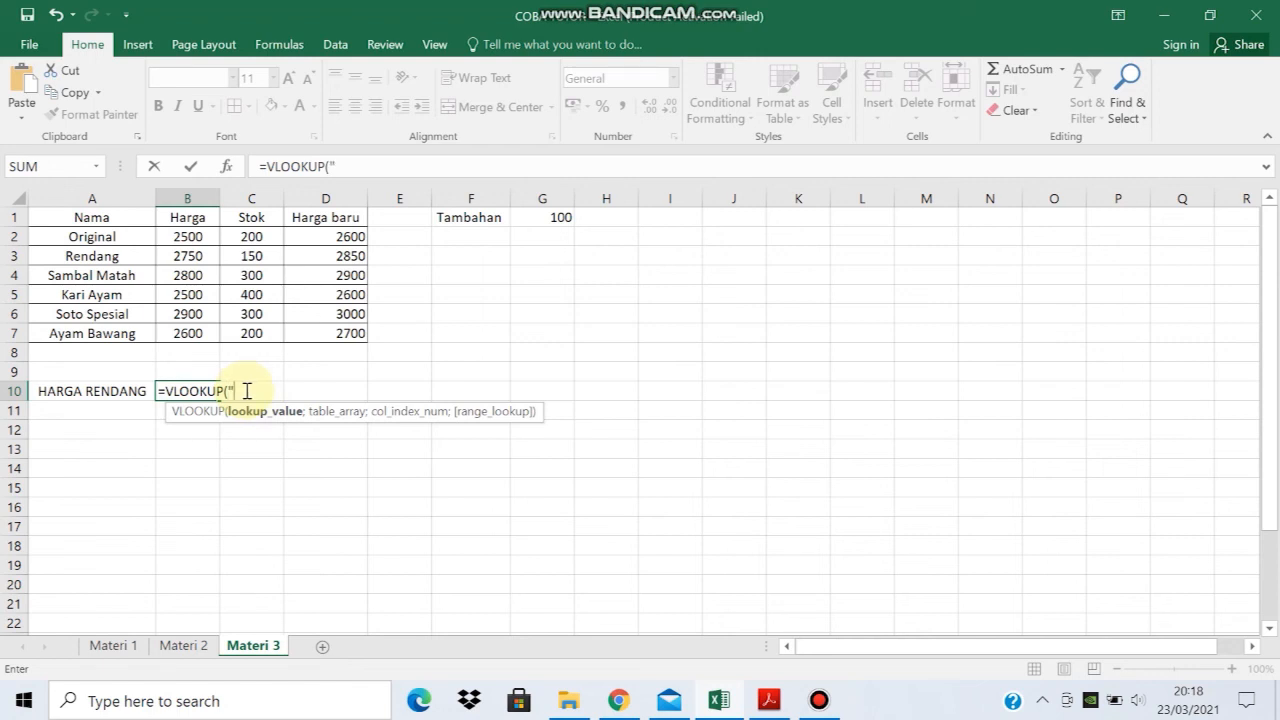
type("Rendang\";")
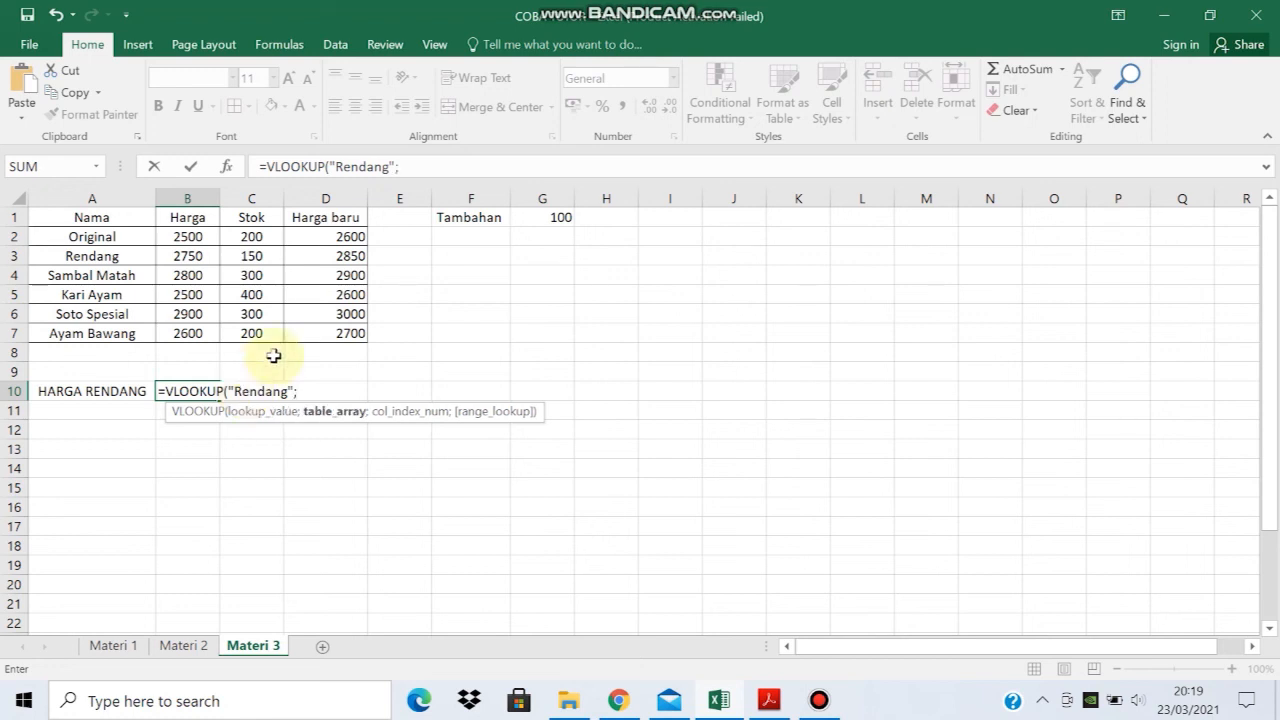
left_click(50, 237)
left_click_drag(50, 237, 338, 338)
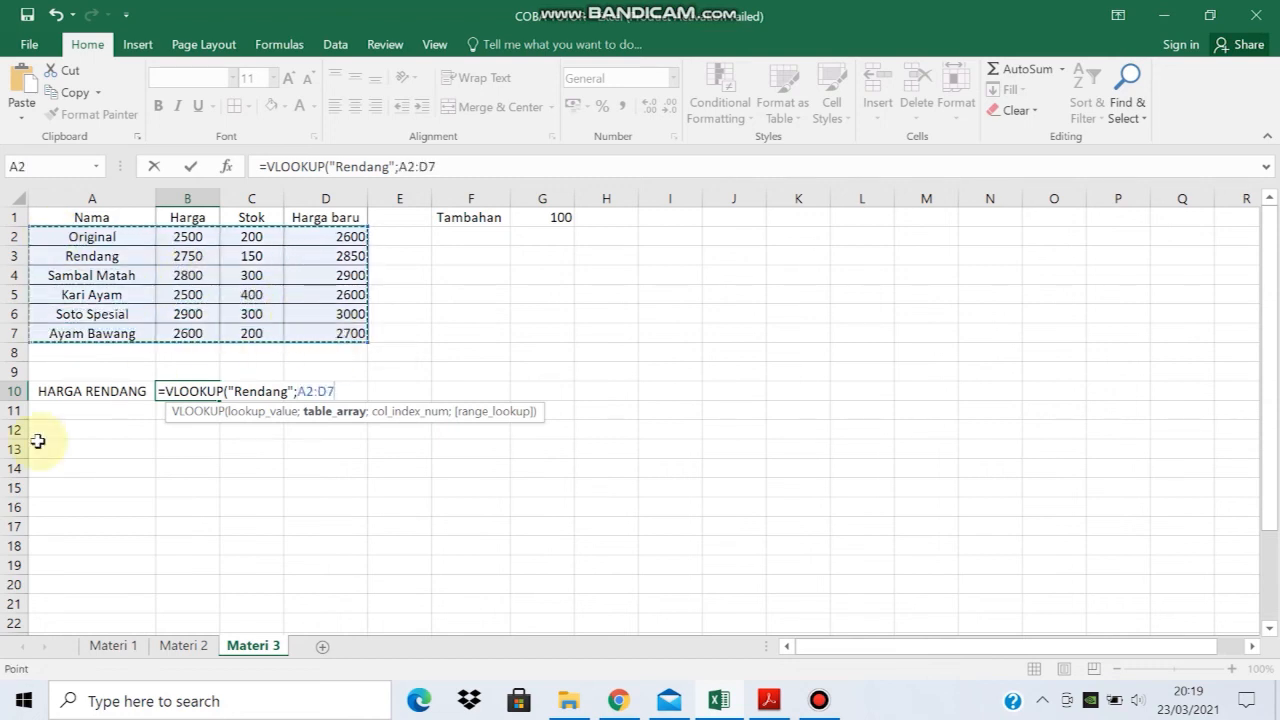
type(";")
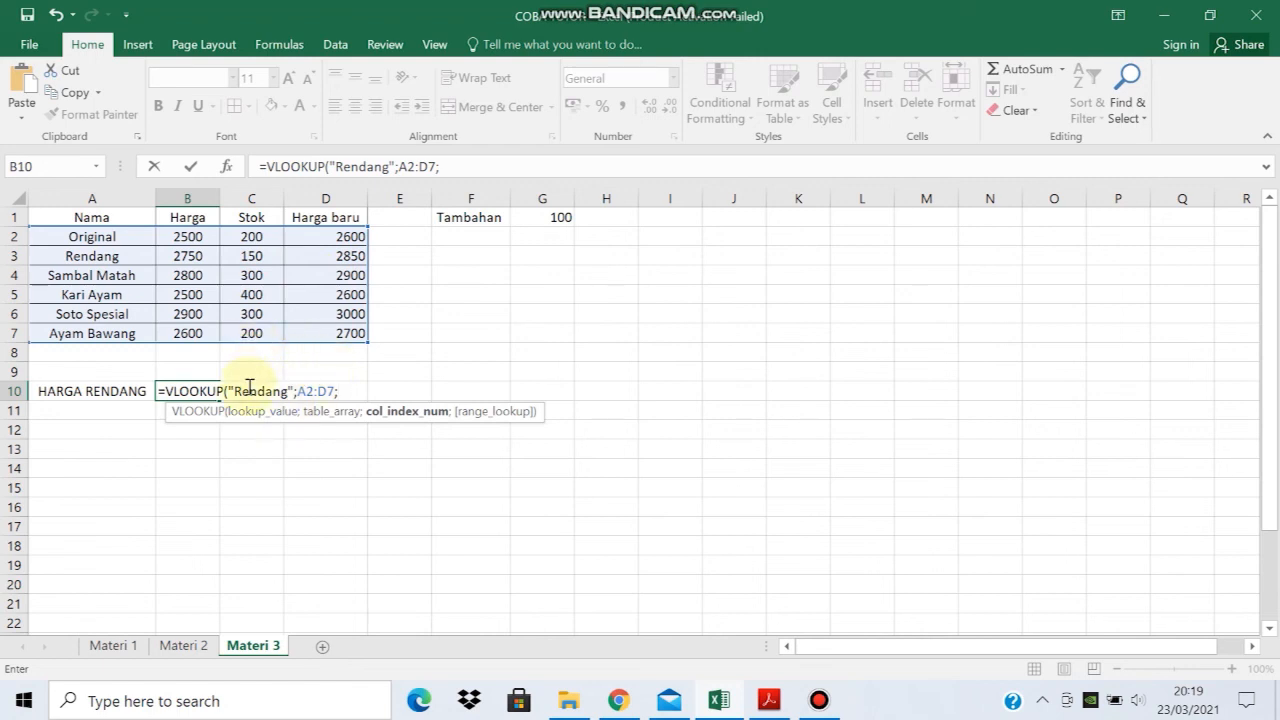
type("3;")
key("Escape")
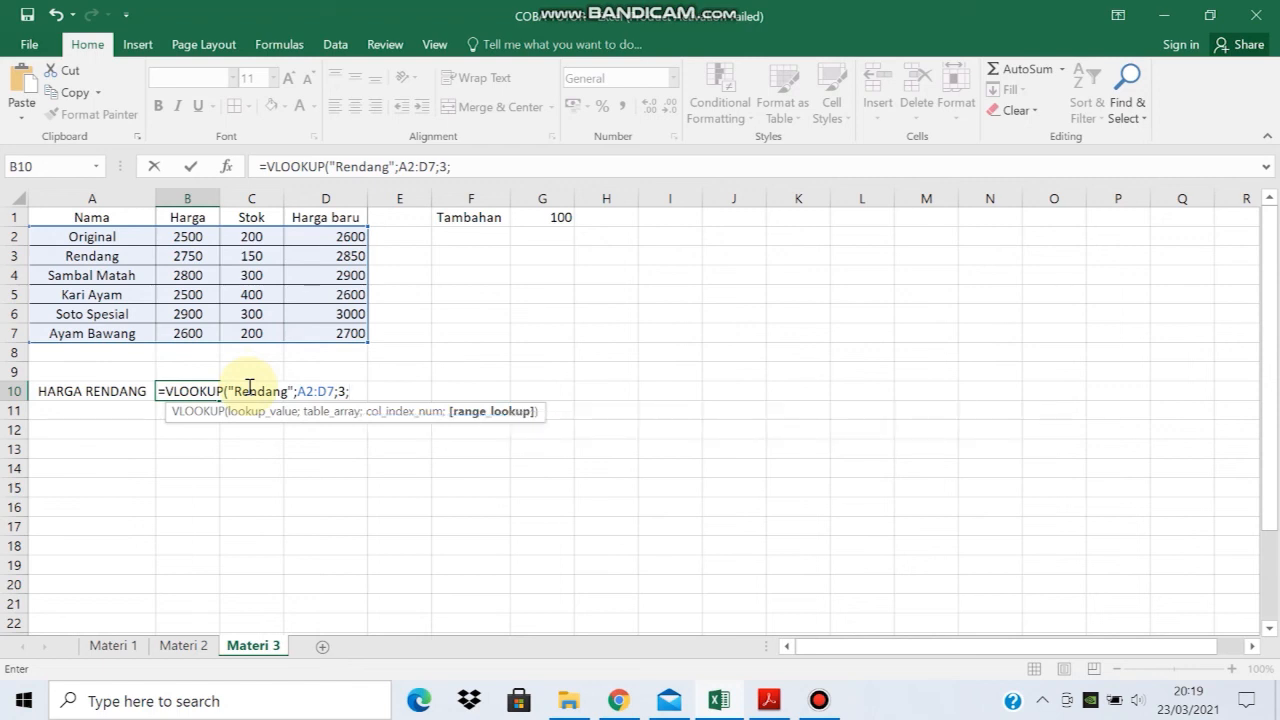
type("FAL")
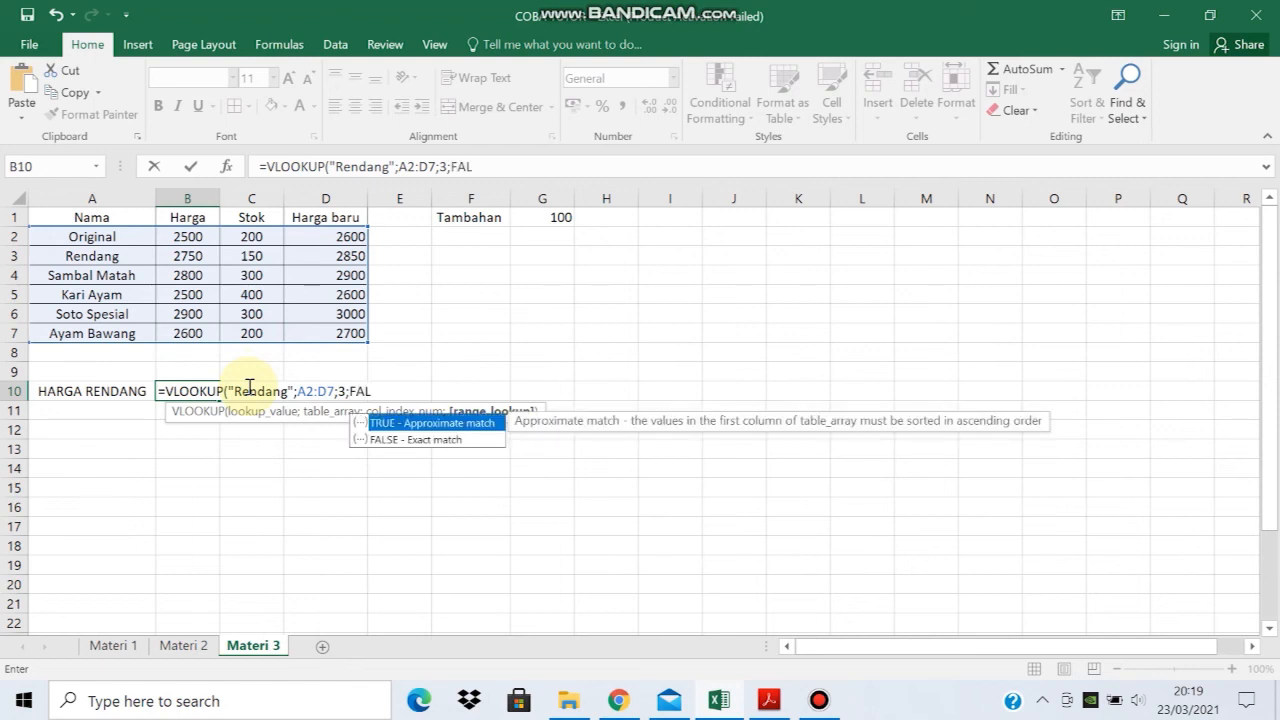
type("SE")
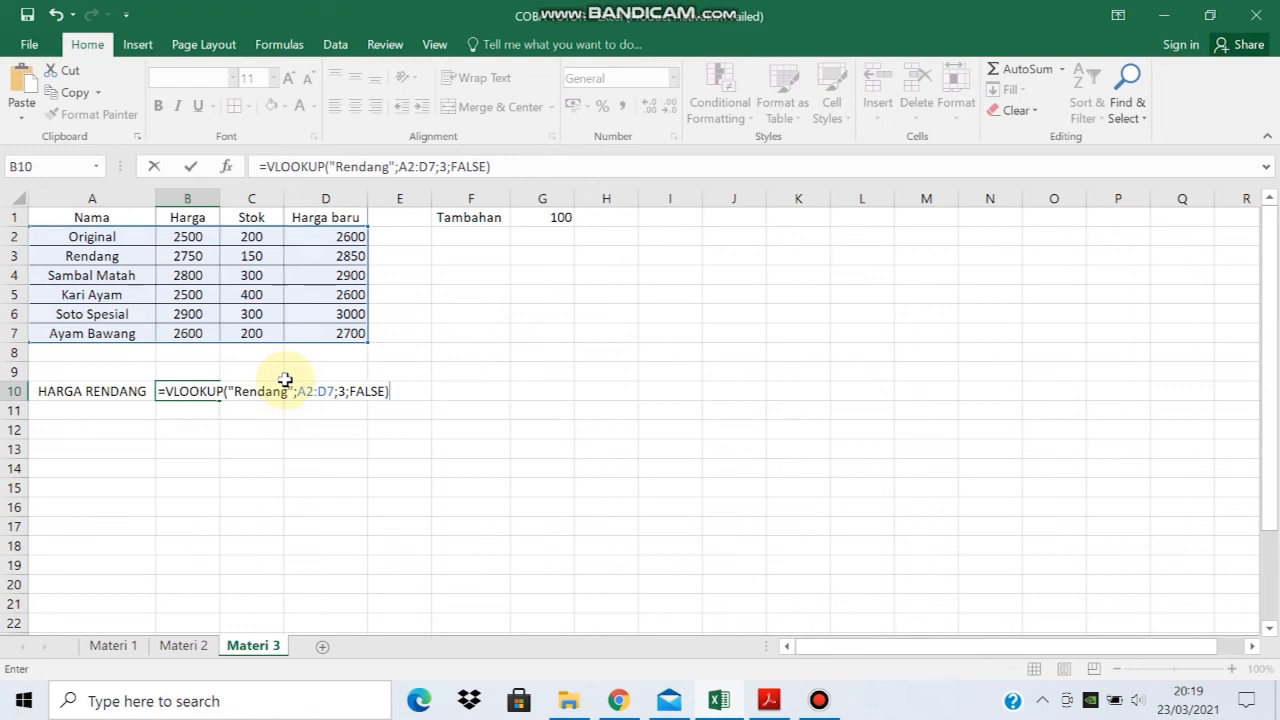
key("Return")
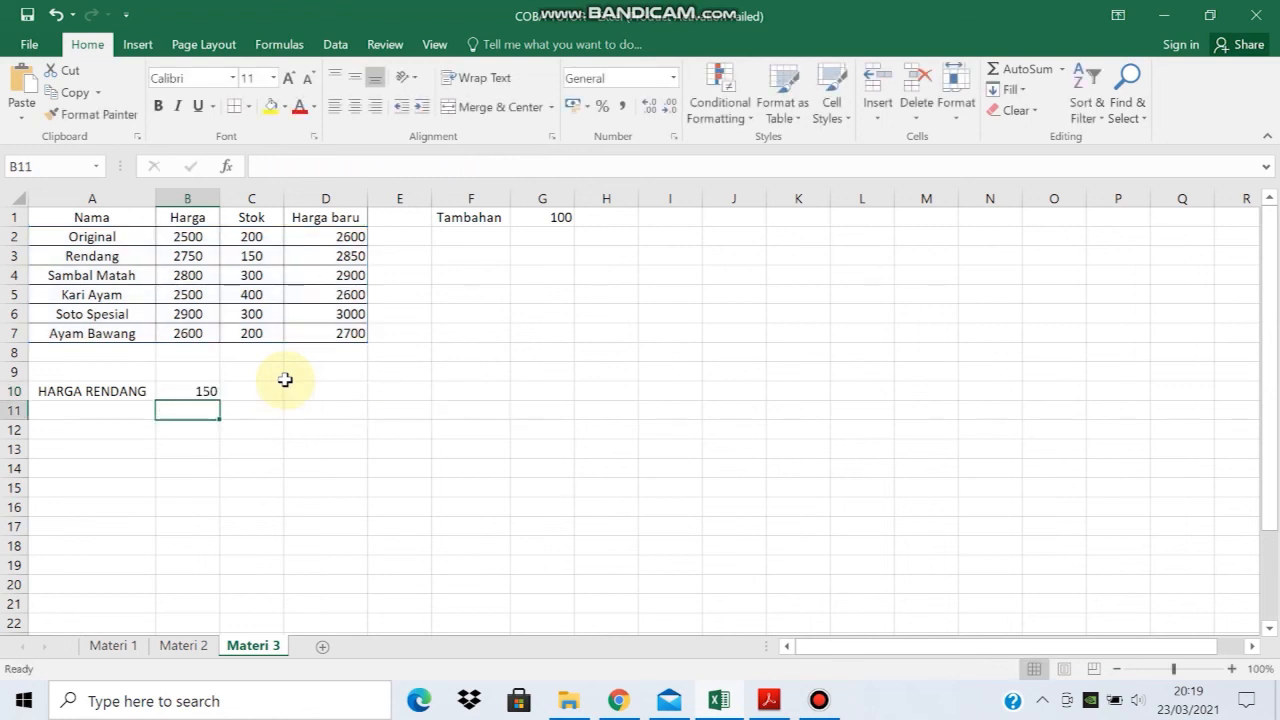
left_click(187, 389)
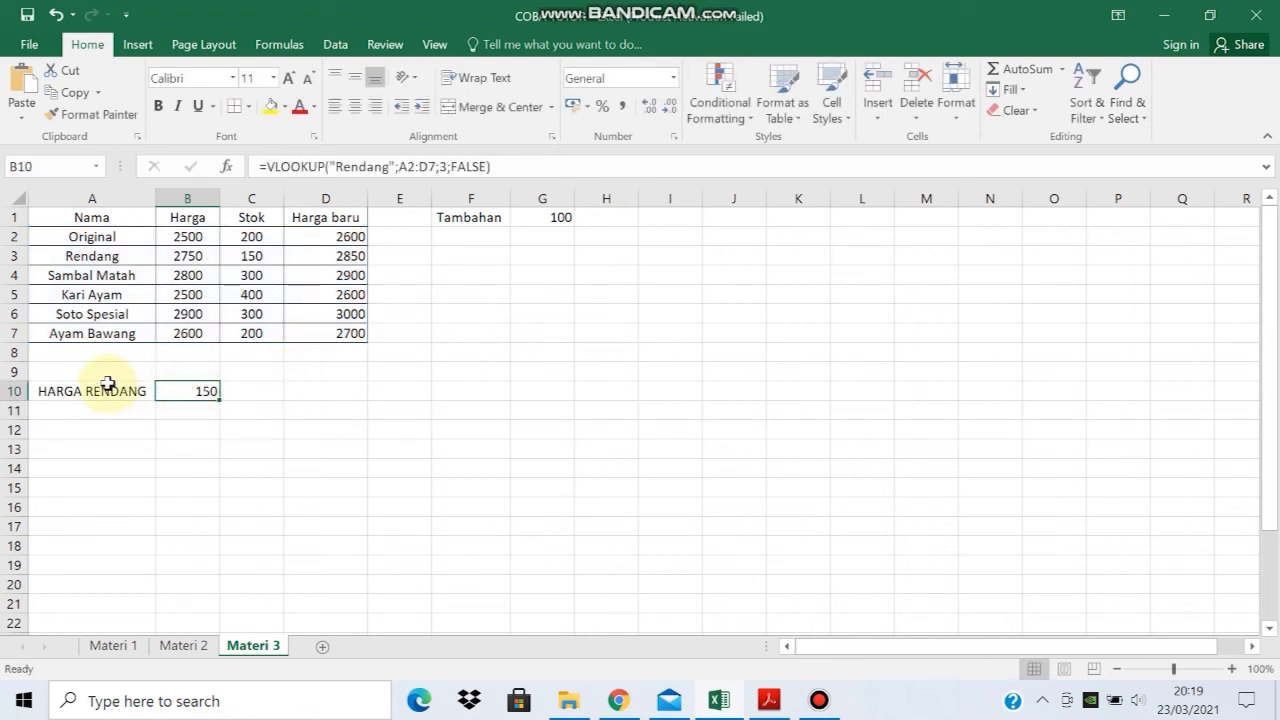